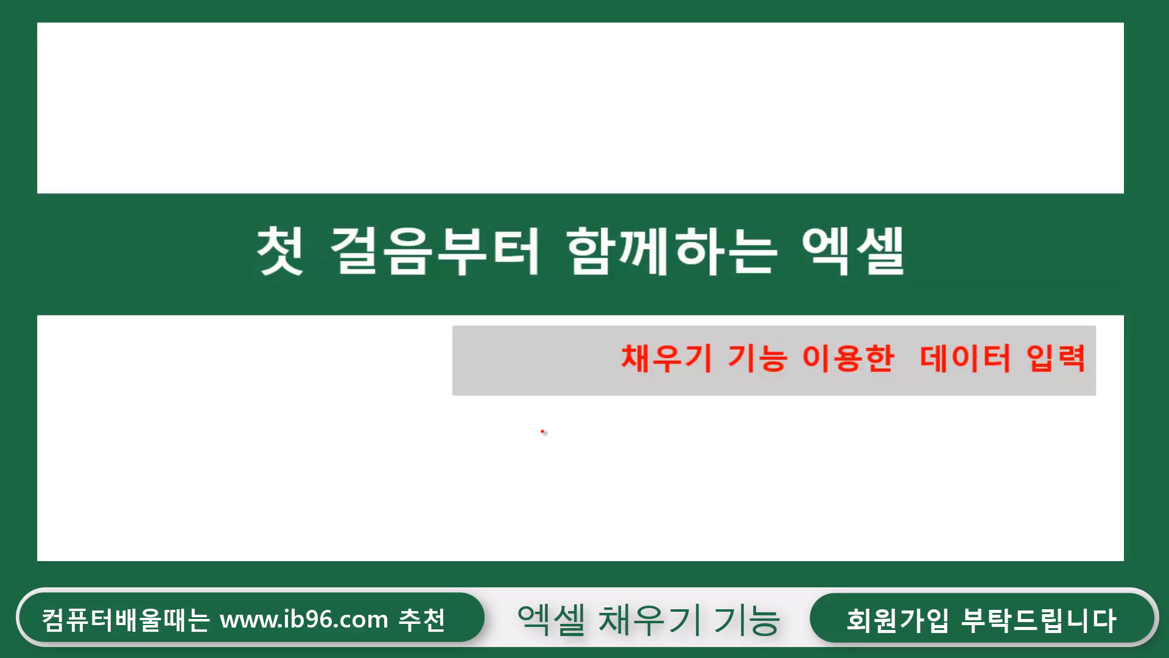
Leave the PowerPoint slideshow by showing the taskbar, and bring up the blank Excel workbook.
right_click(541, 454)
mouse_move(604, 255)
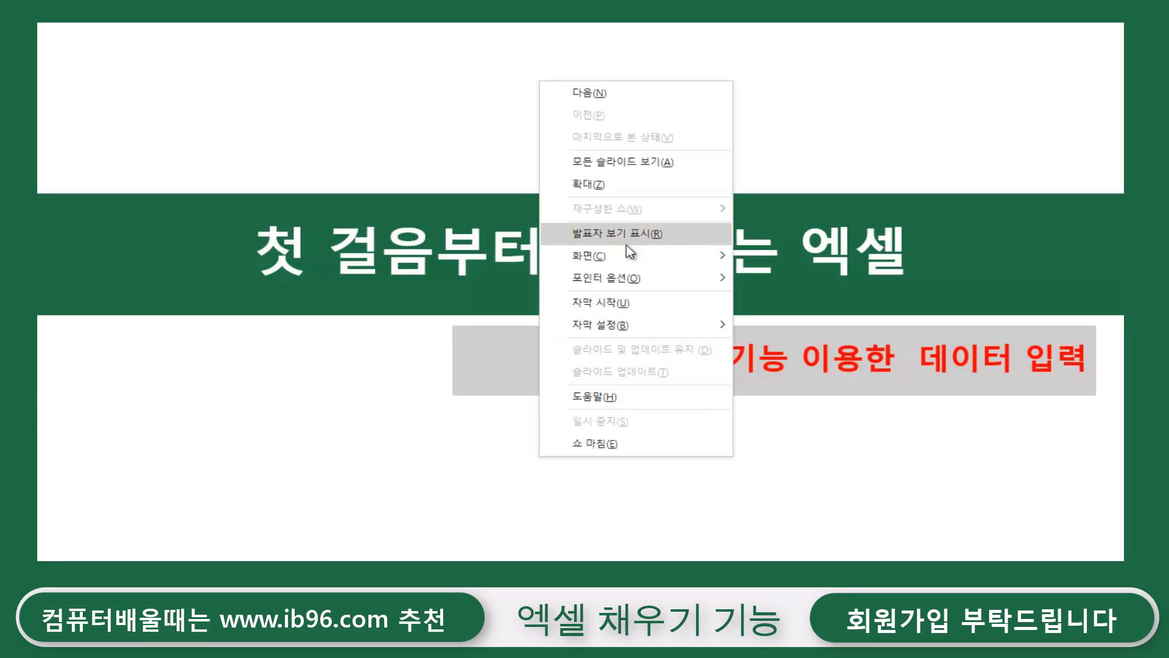
click(819, 329)
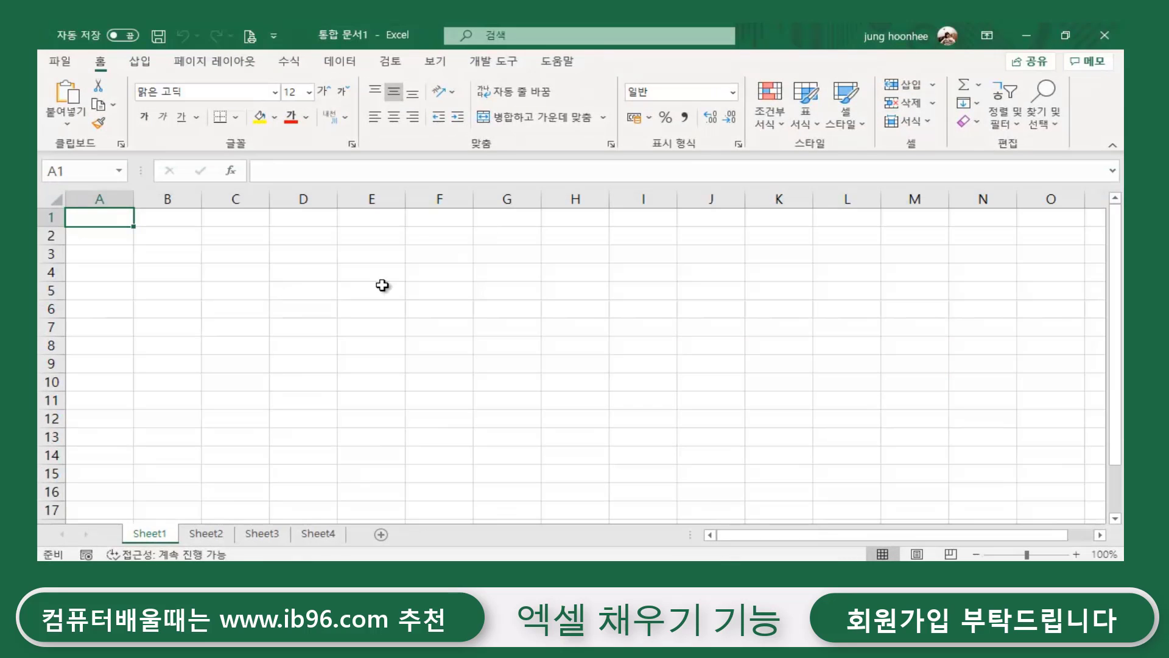
Zoom the empty Sheet1 to 115% and select cell B3.
click(377, 289)
click(177, 275)
click(340, 276)
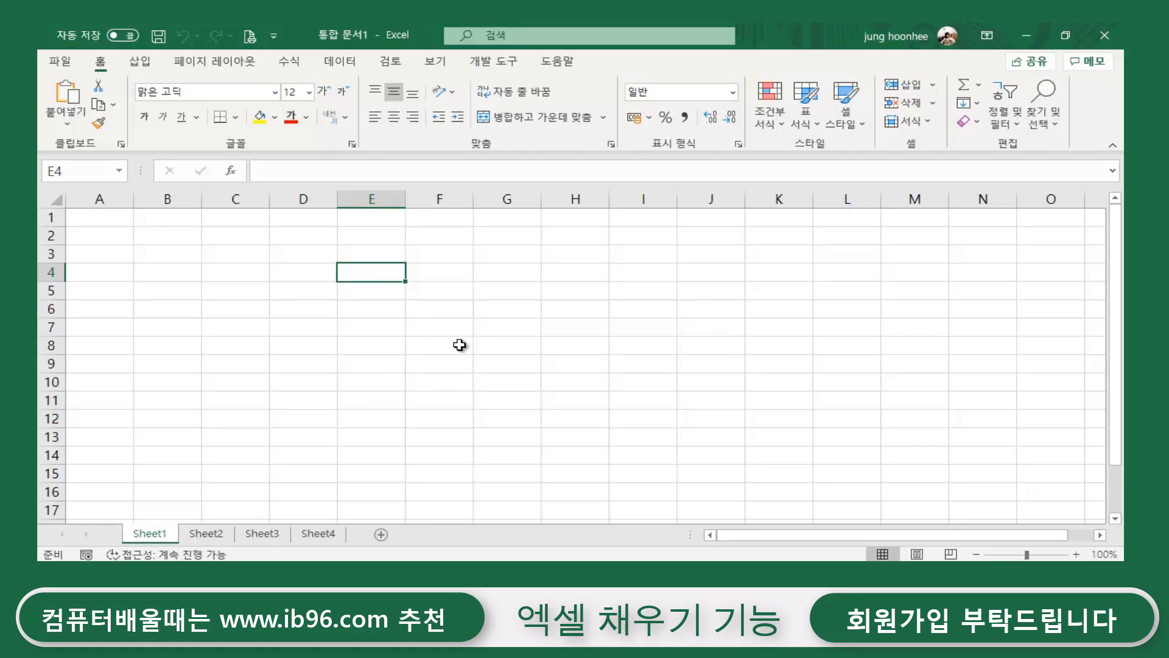
ctrl+scroll(503, 361, up, 1)
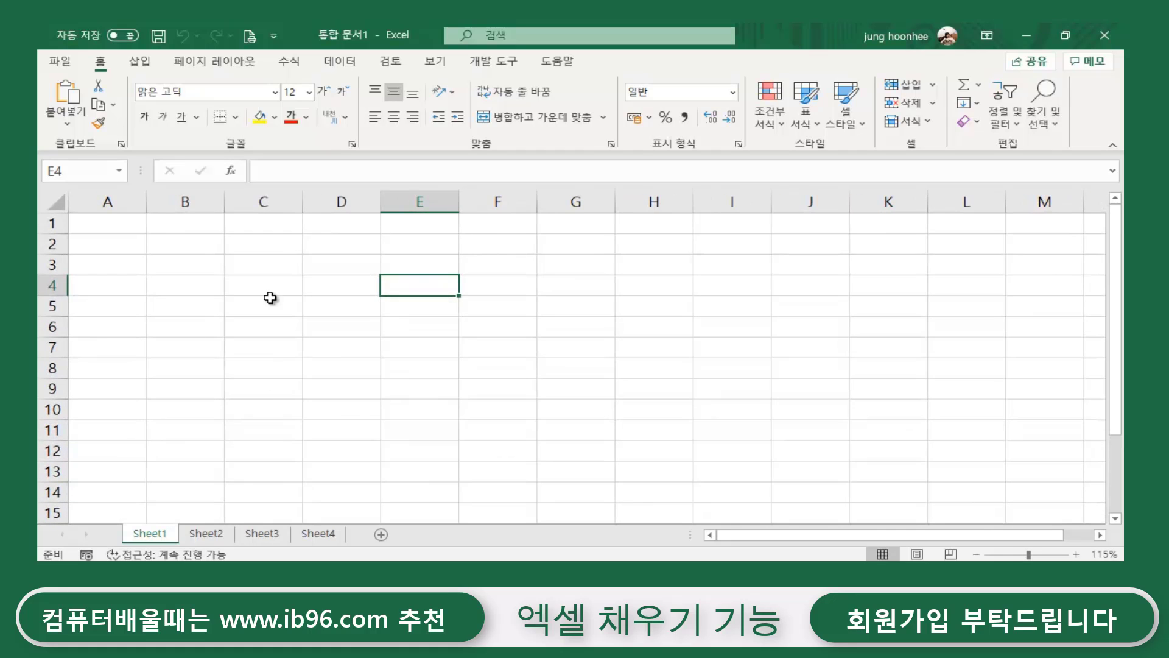
click(187, 266)
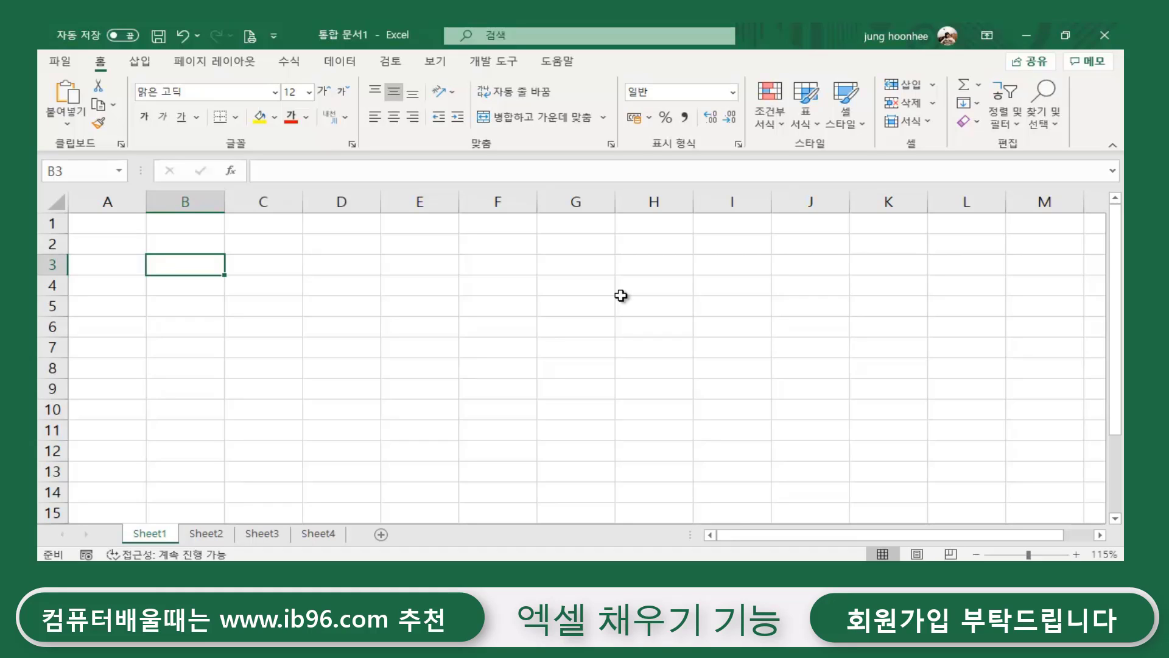
Enter the heading 번호 in cell B3.
text(ㅇㅣ)
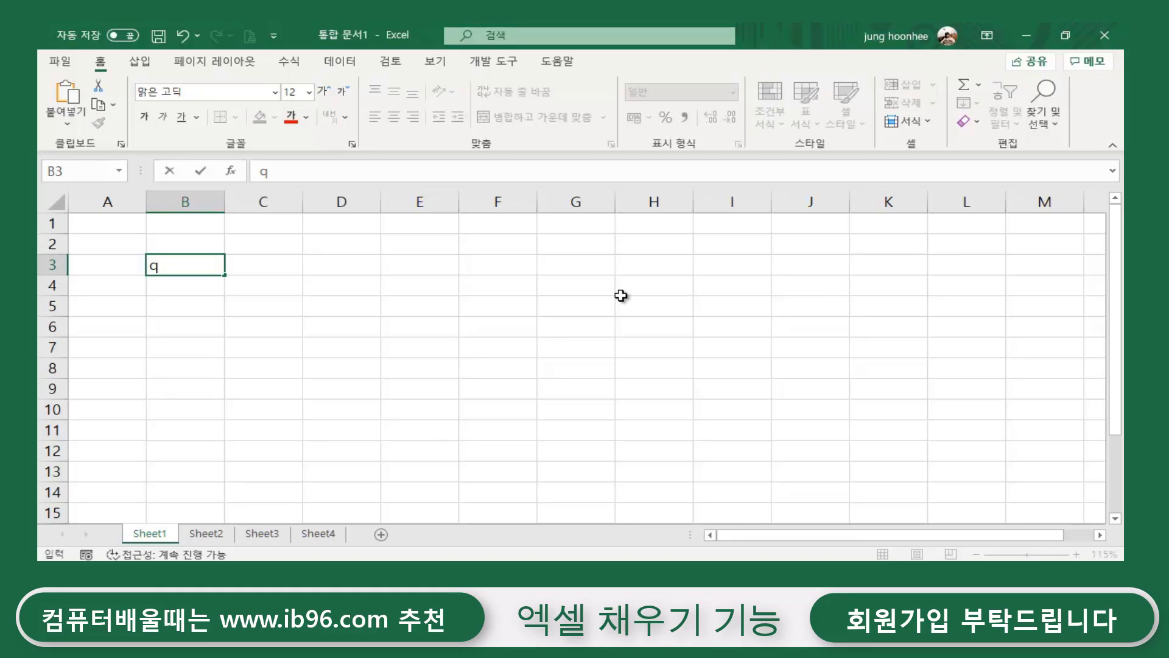
key(BackSpace)
key(BackSpace)
text(번호)
key(Return)
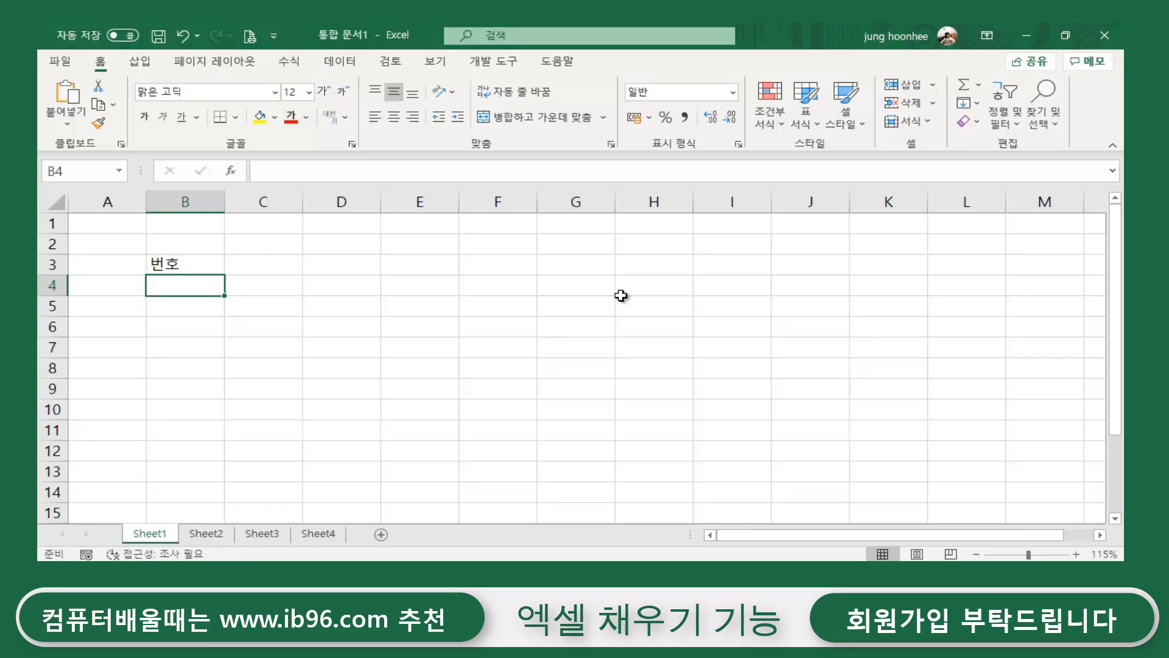
Type test numbers into B4:B8, then delete them so the cells stay empty.
text(1 2)
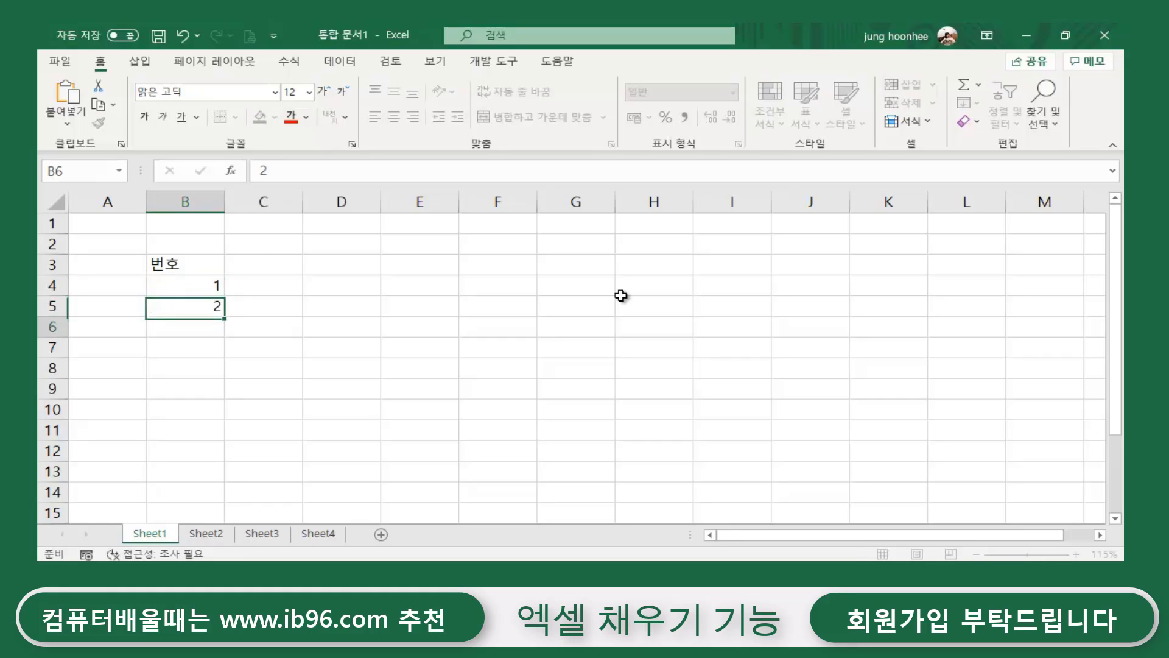
text( 3 4 54)
key(Up)
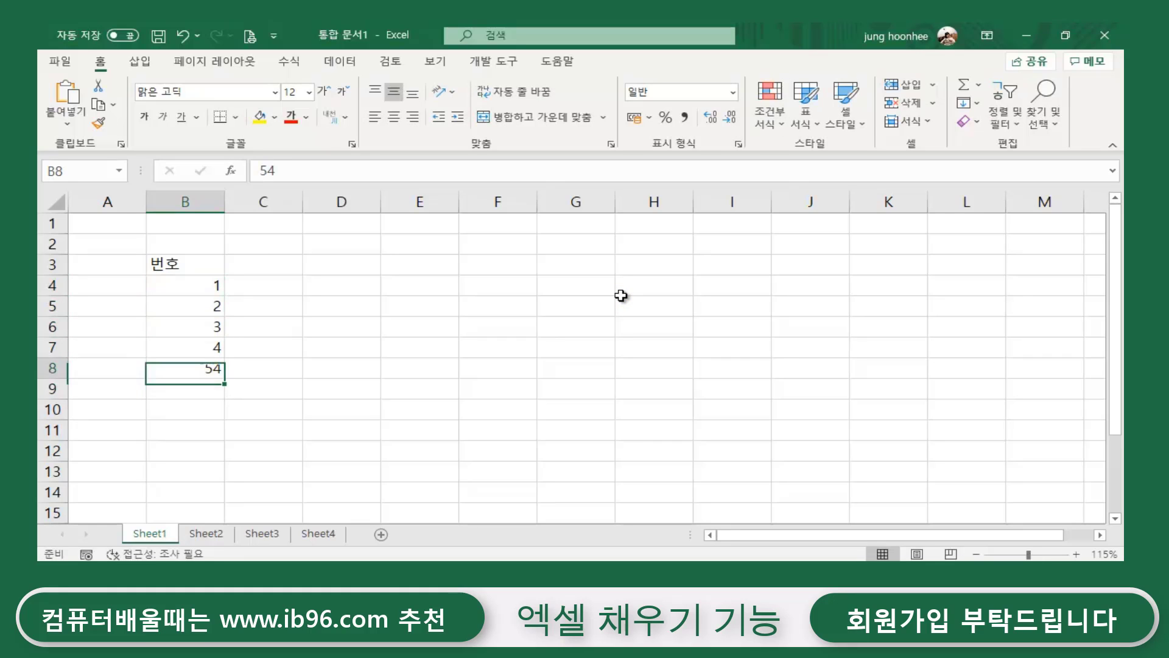
click(439, 310)
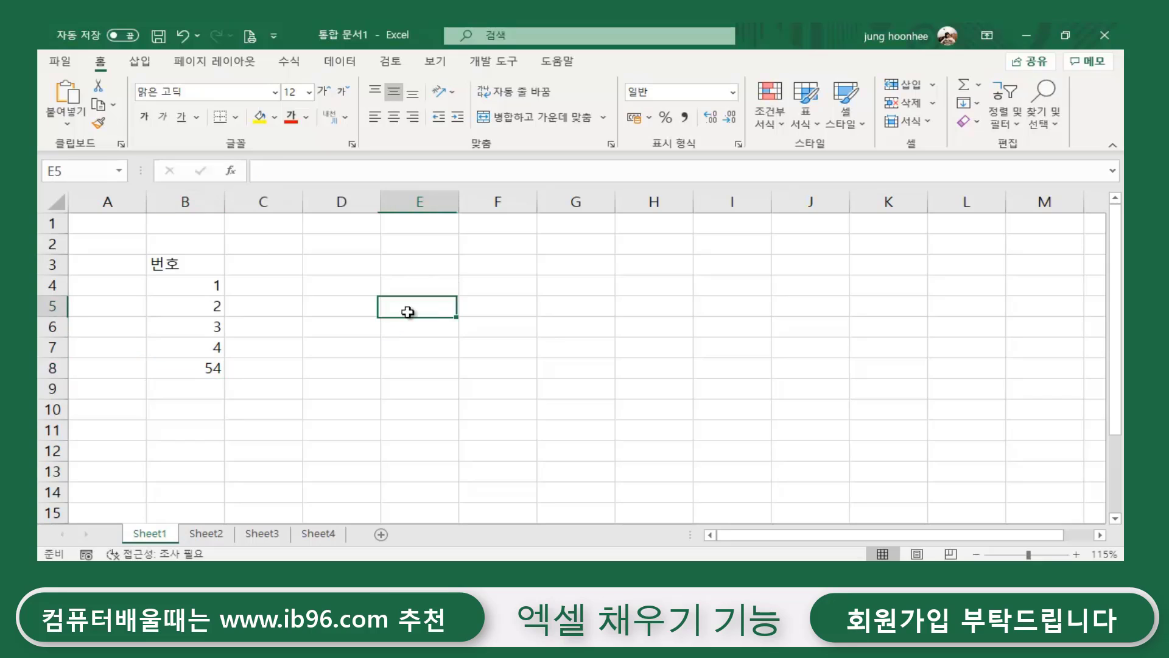
drag(184, 289, 194, 373)
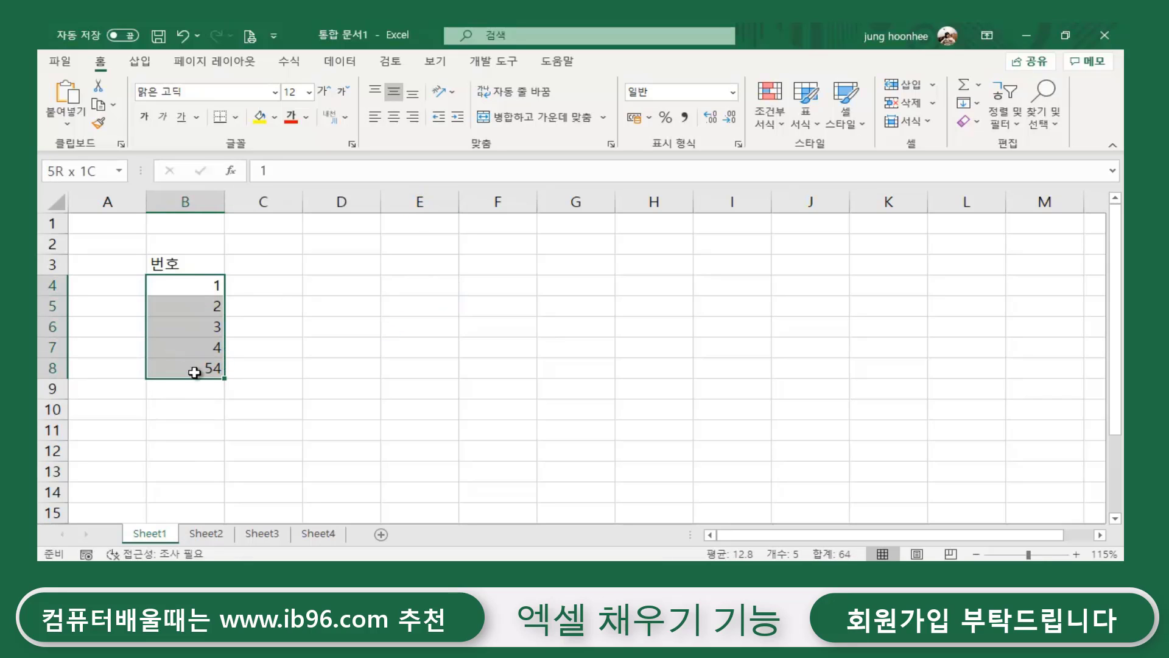
key(Delete)
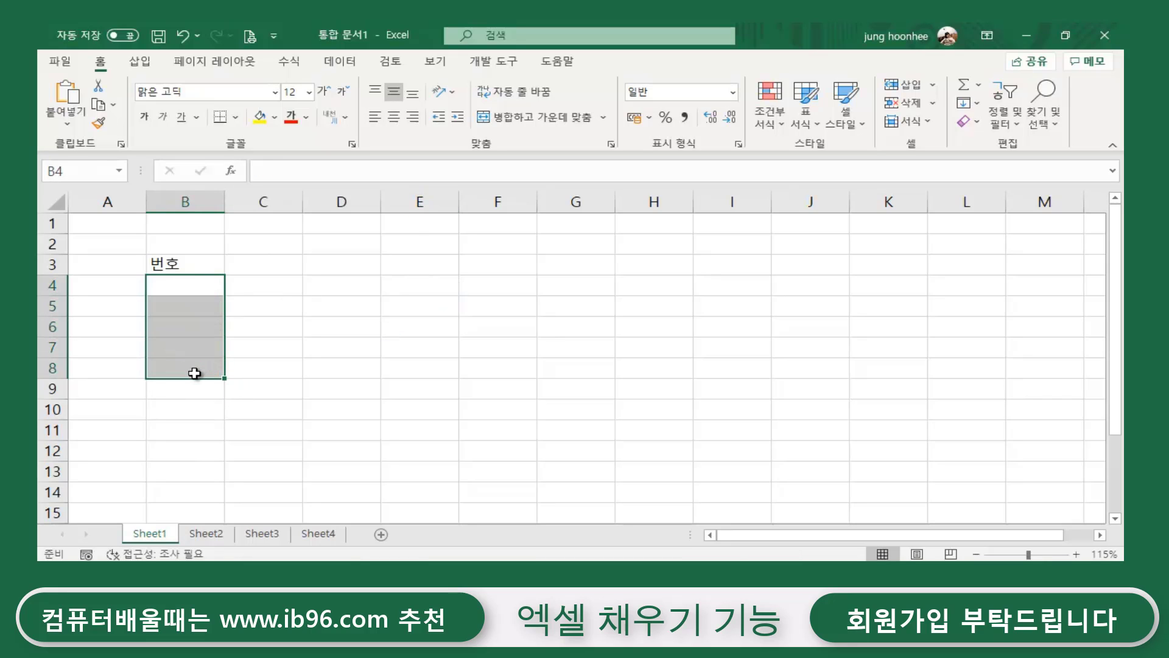
click(311, 369)
Enter the starting number 1 in cell B4 below 번호 and reselect it.
click(180, 287)
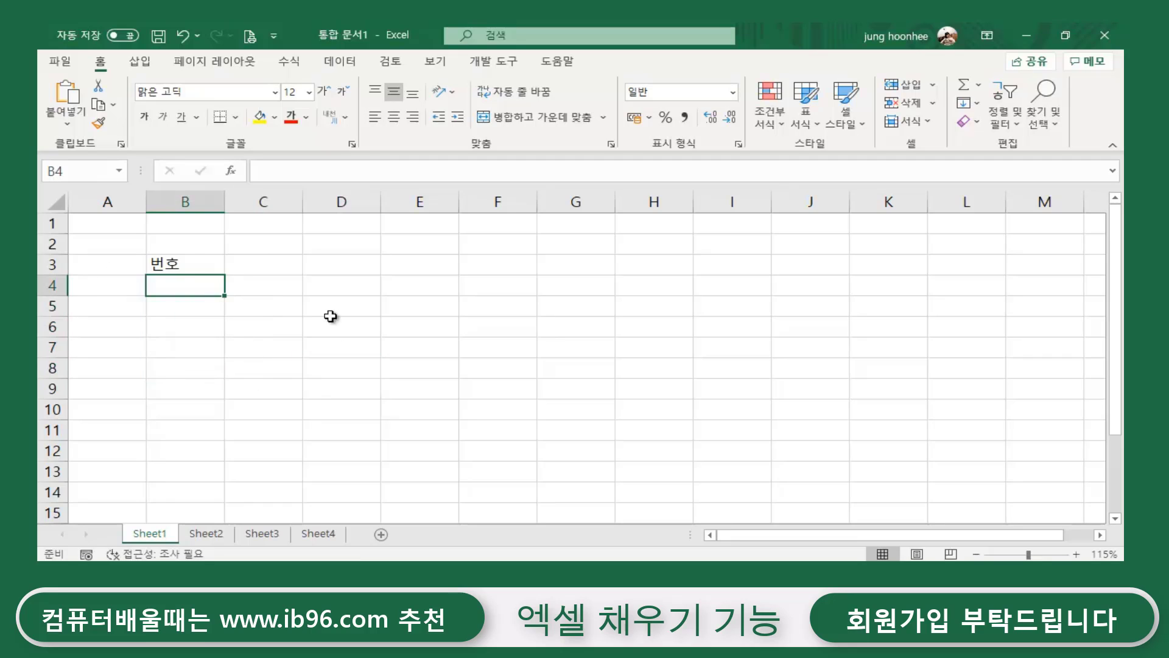
click(420, 323)
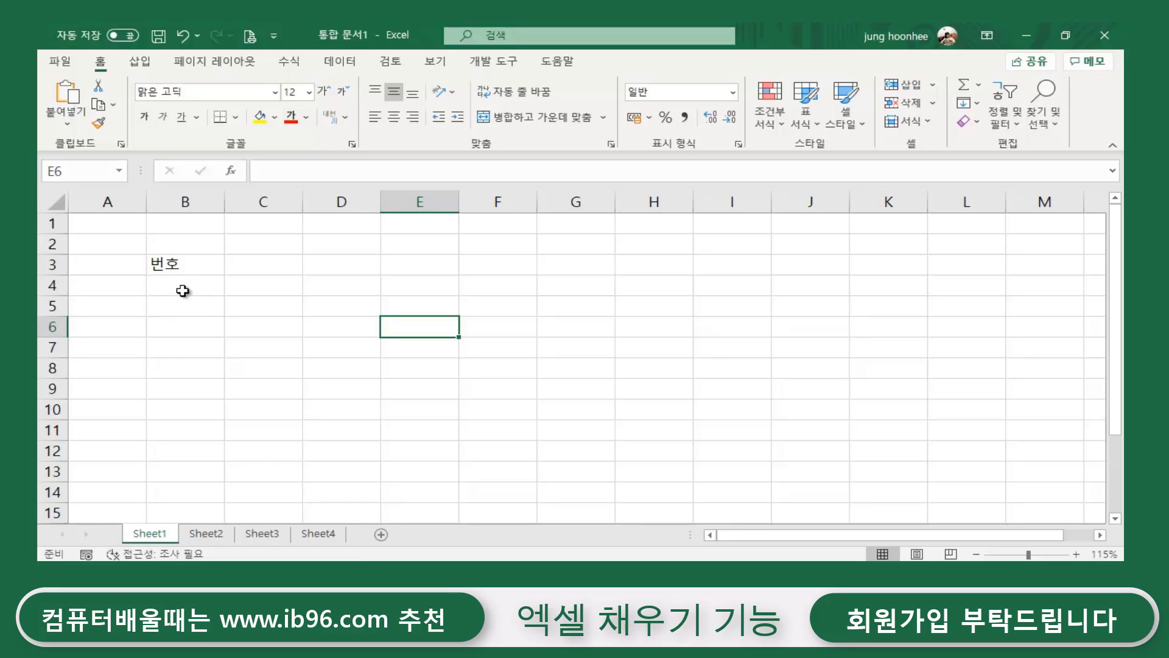
click(183, 290)
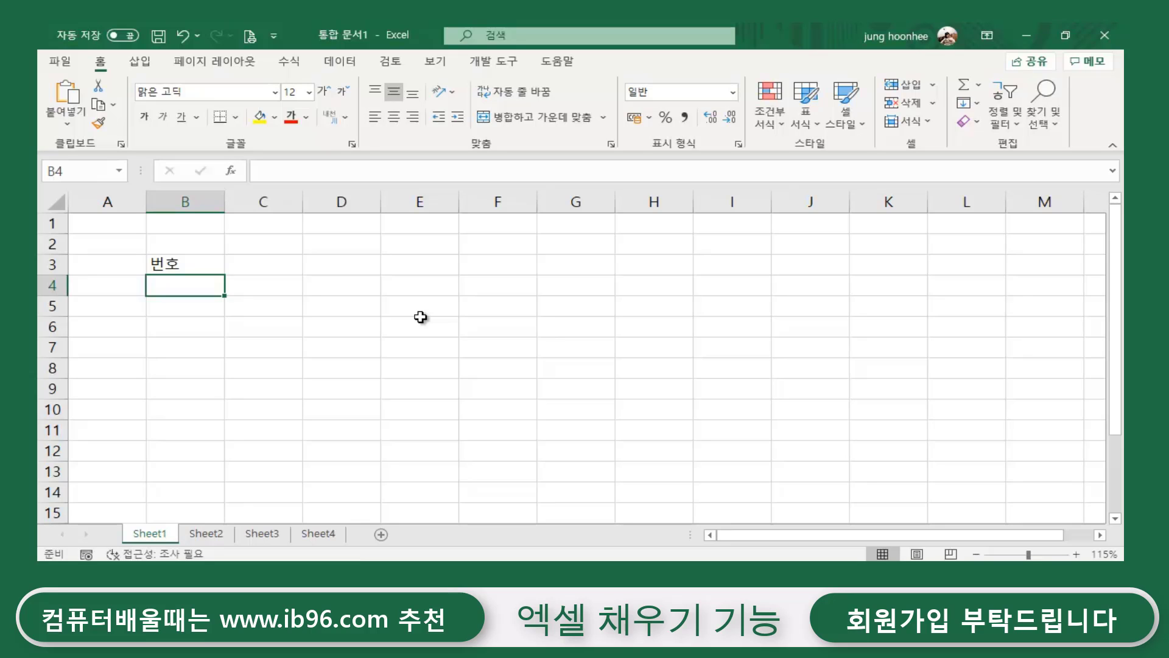
text(1)
key(Return)
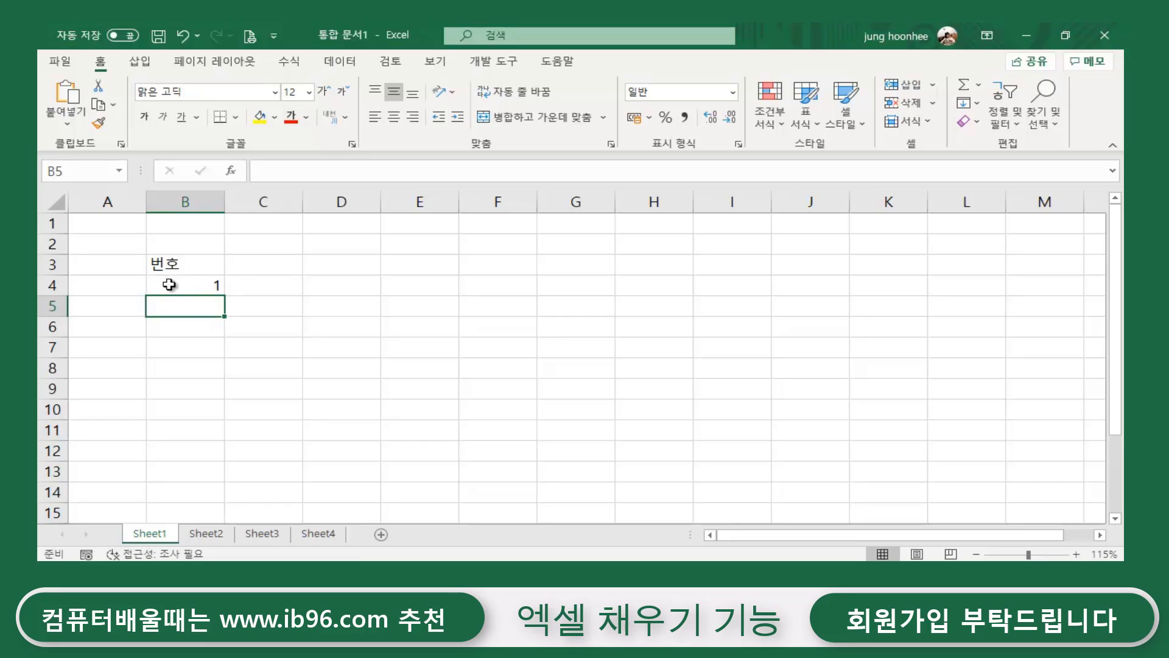
click(169, 285)
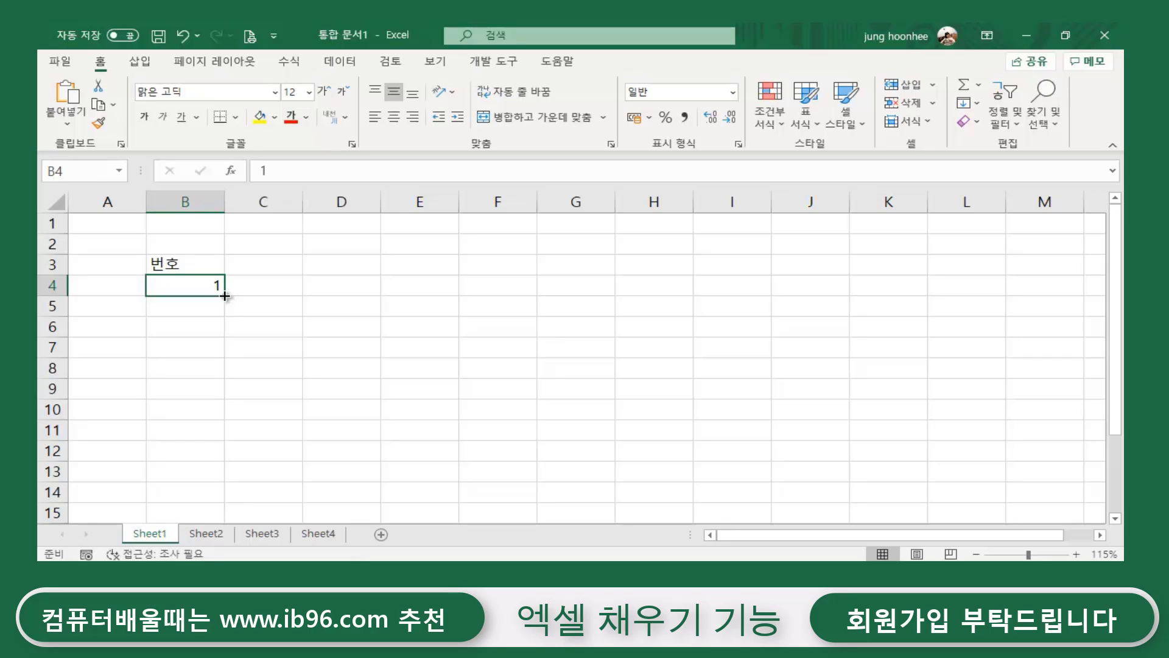
Copy the 1 in B4 down column B through B9, then reselect B4.
drag(225, 296, 229, 396)
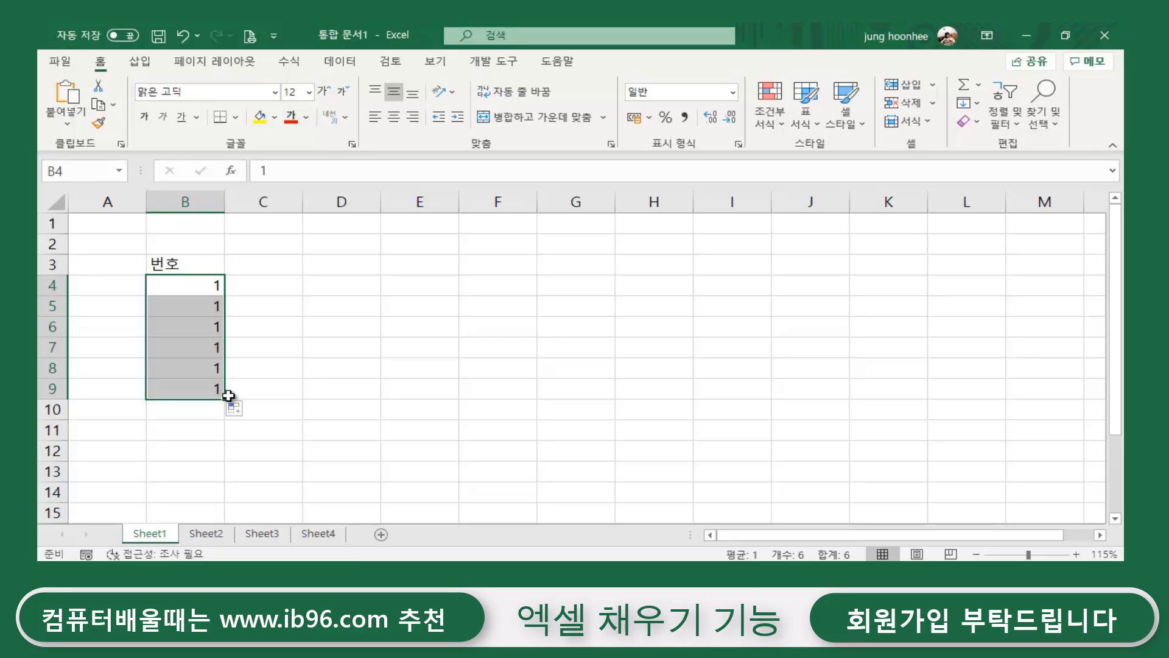
click(322, 372)
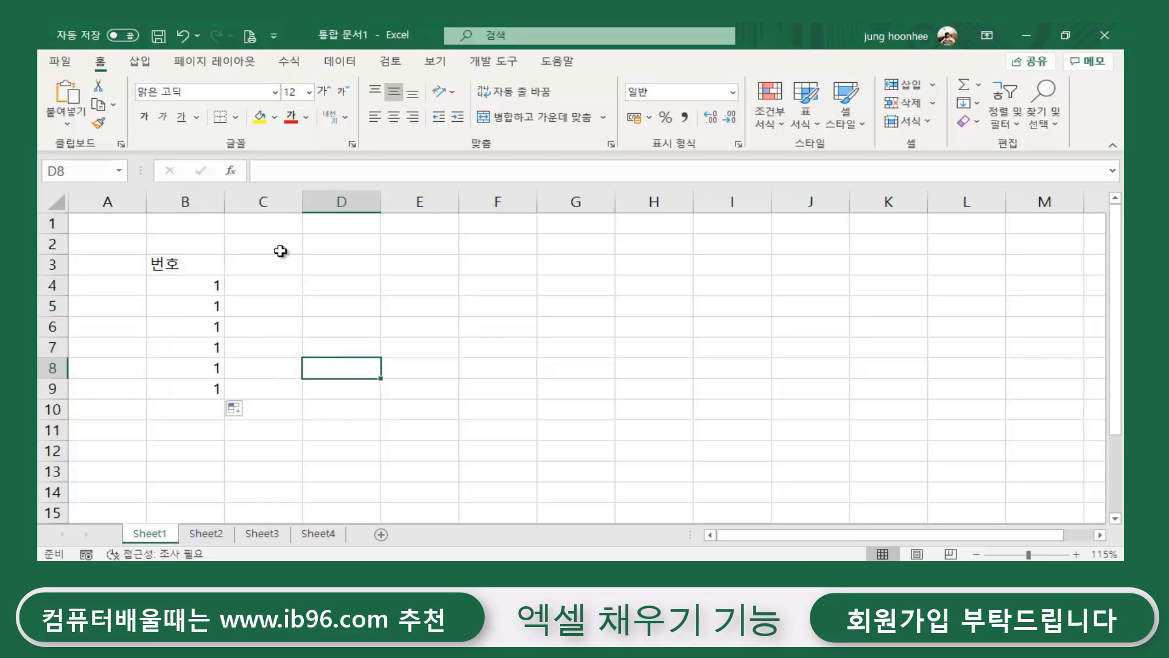
click(209, 284)
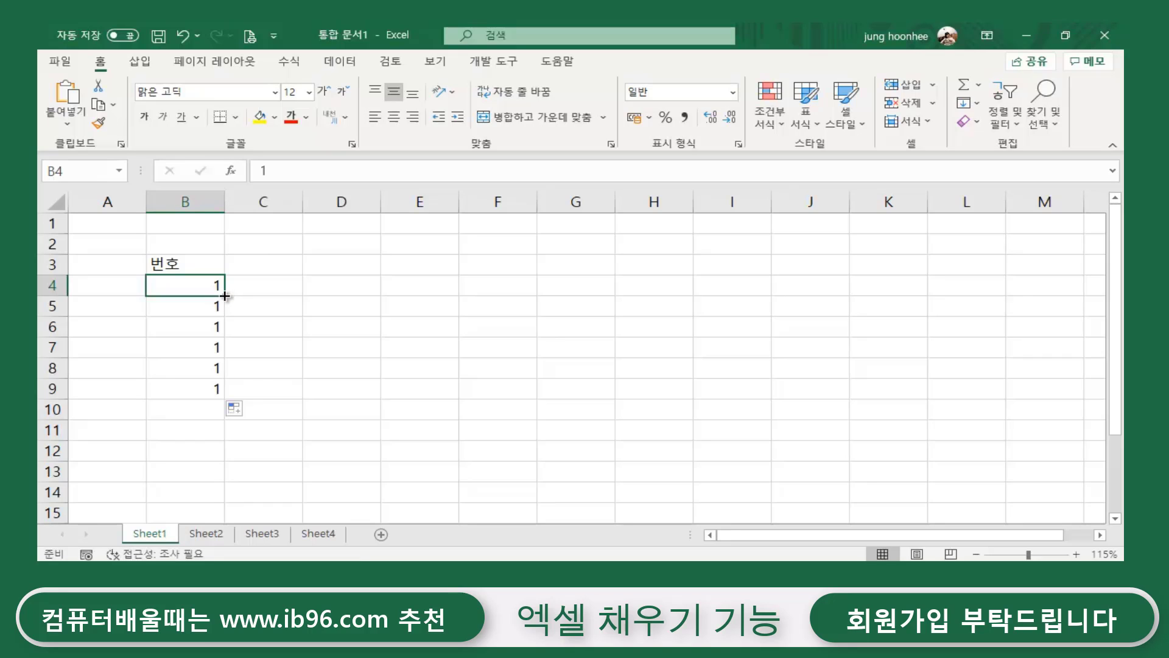
Turn column B into an increasing series from 1 to 17 down to row 20.
drag(224, 296, 213, 530)
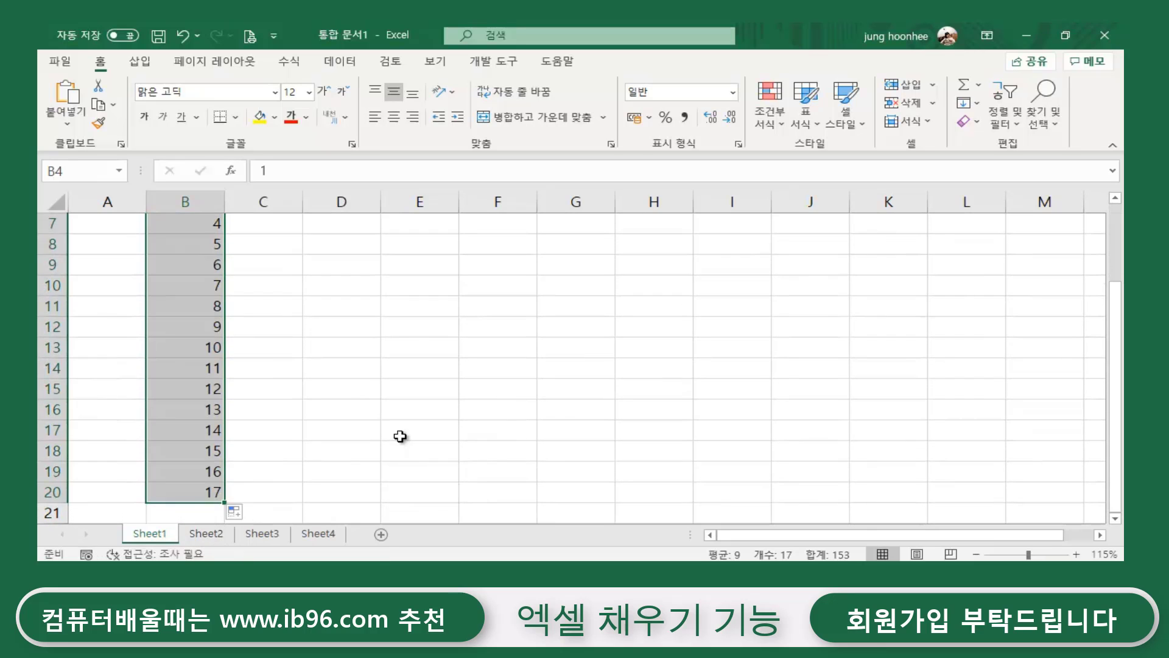
scroll(396, 436, up, 2)
click(287, 410)
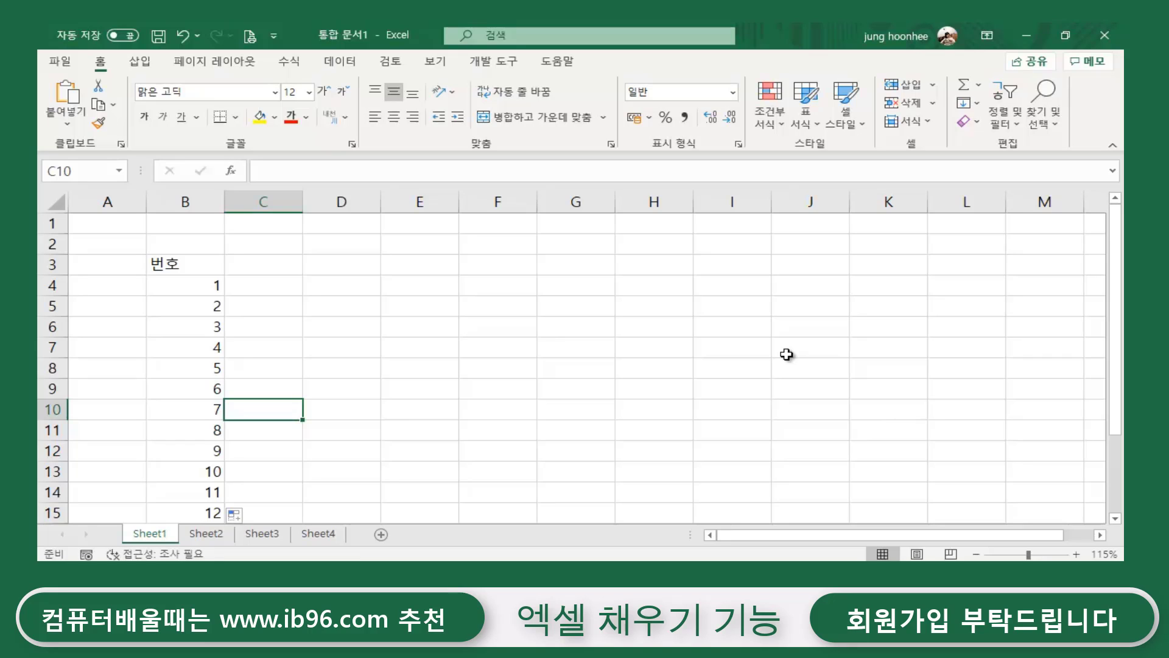
Type the heading 날짜 in D3 and the date 2020-12-21 in D4.
click(482, 302)
click(374, 310)
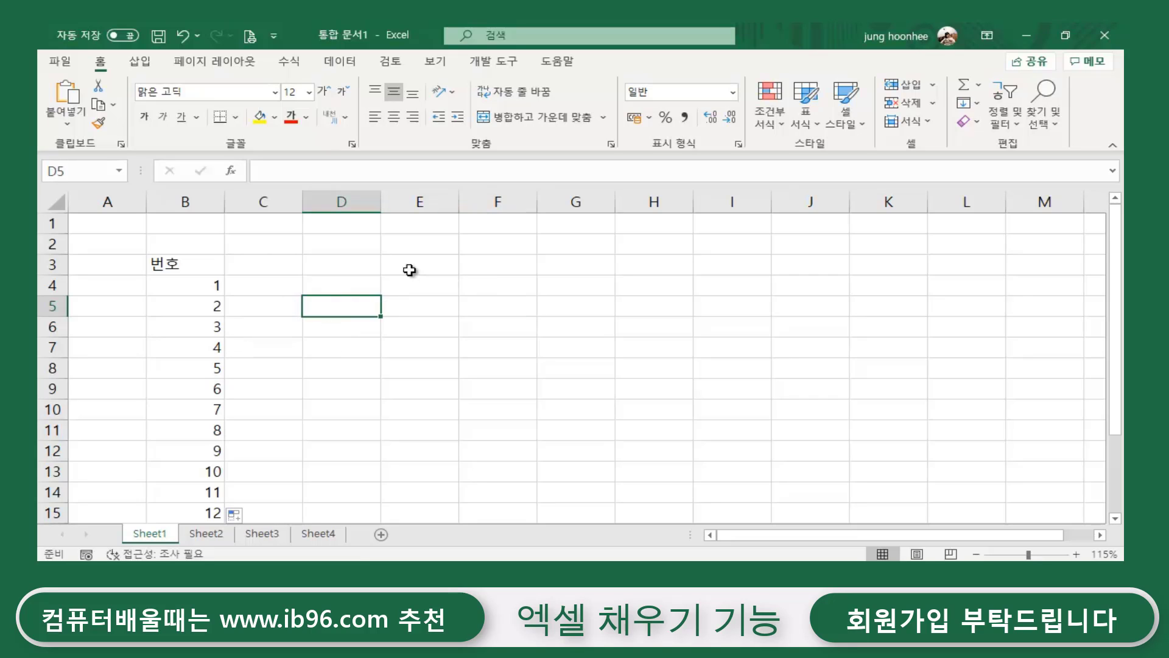
click(342, 263)
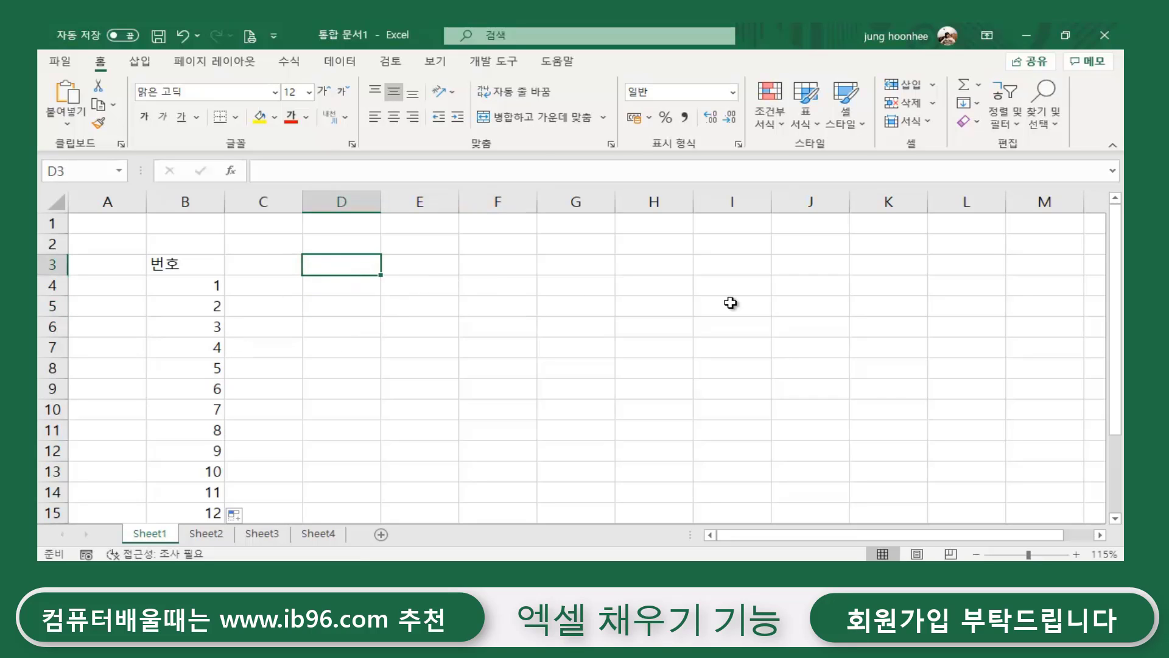
text(날ㅉ)
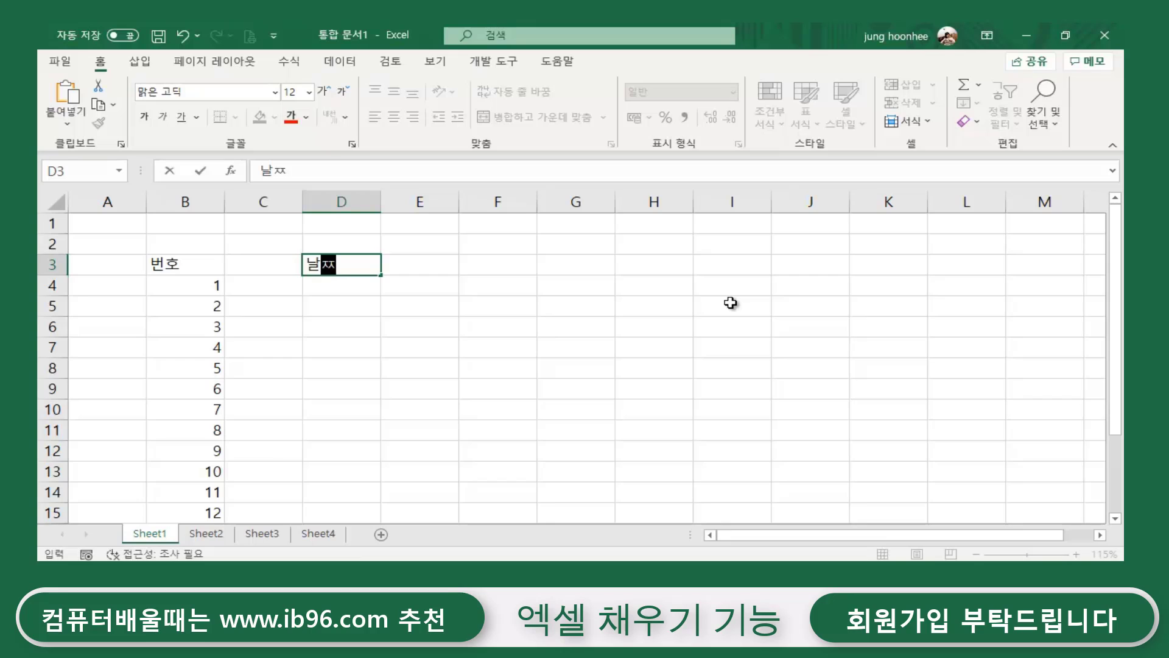
text(ㅏ)
key(Return)
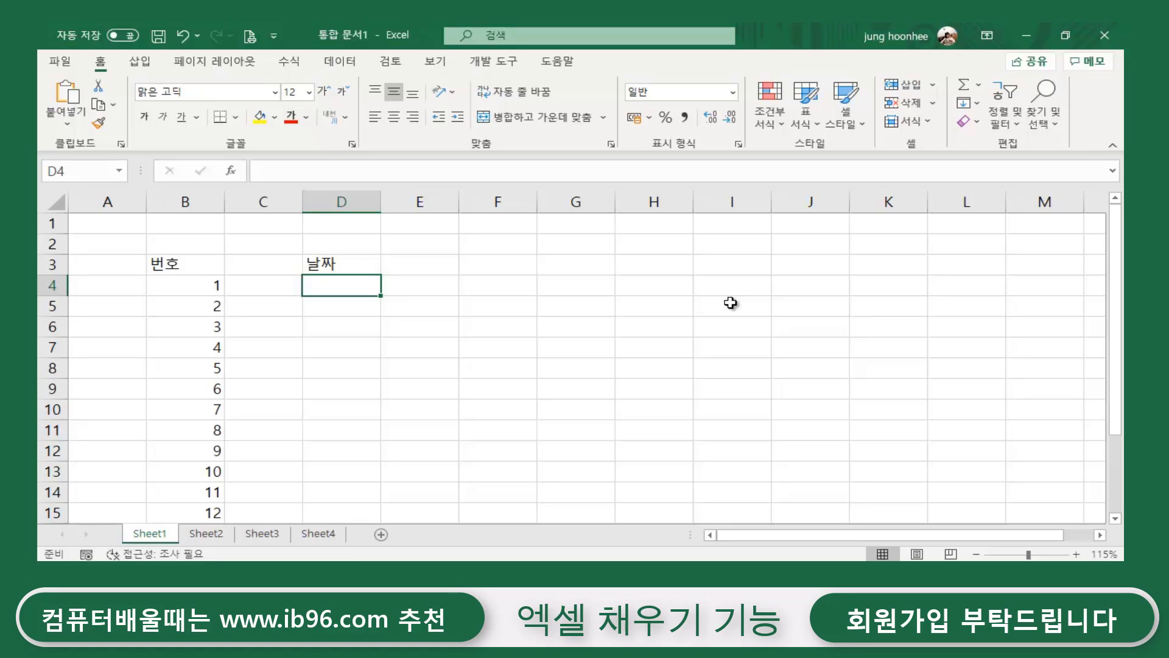
text(2)
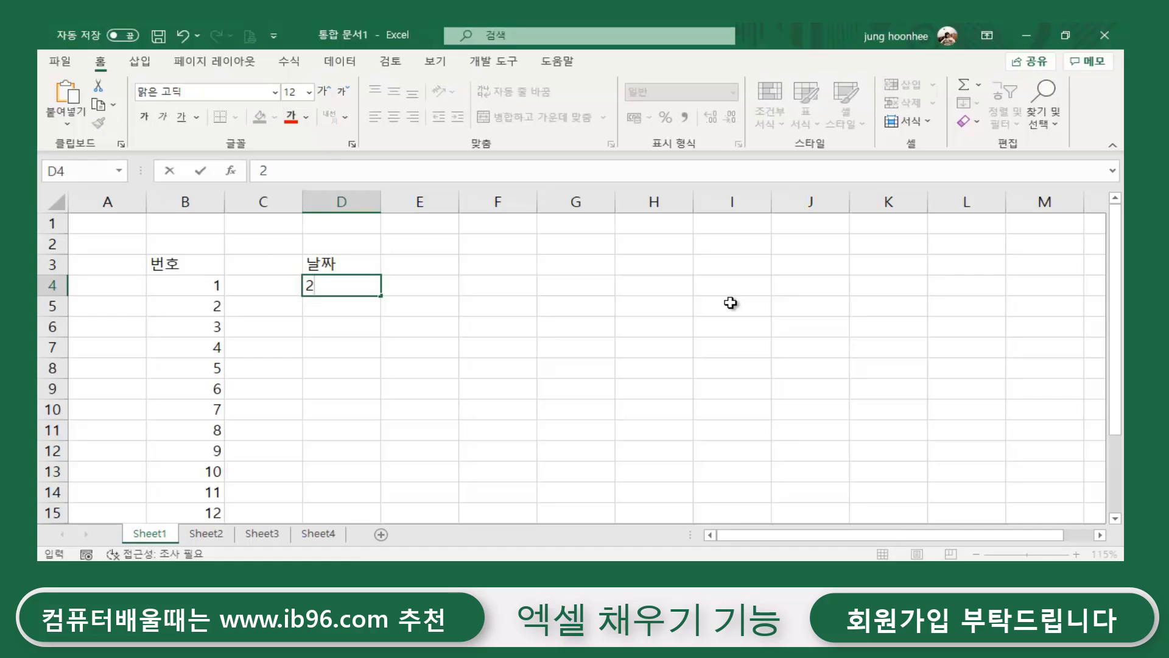
text(0)
text(20)
text(-1)
text(2)
text(-)
text(21)
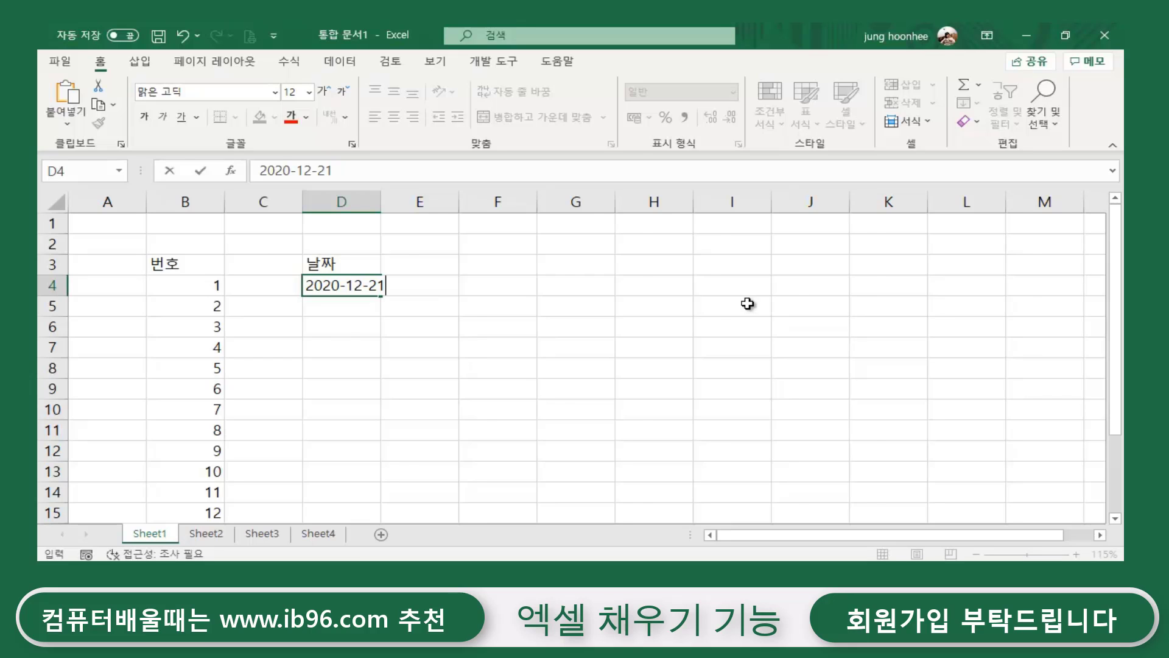
key(Return)
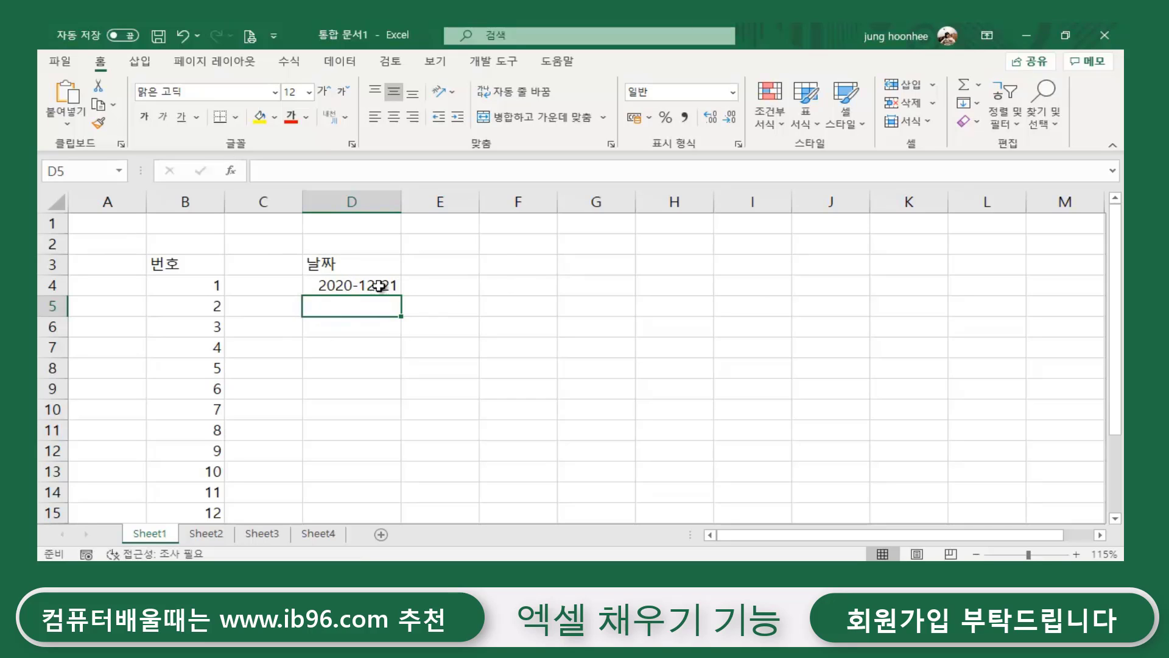
Extend daily dates from 2020-12-21 down column D to row 18.
click(184, 287)
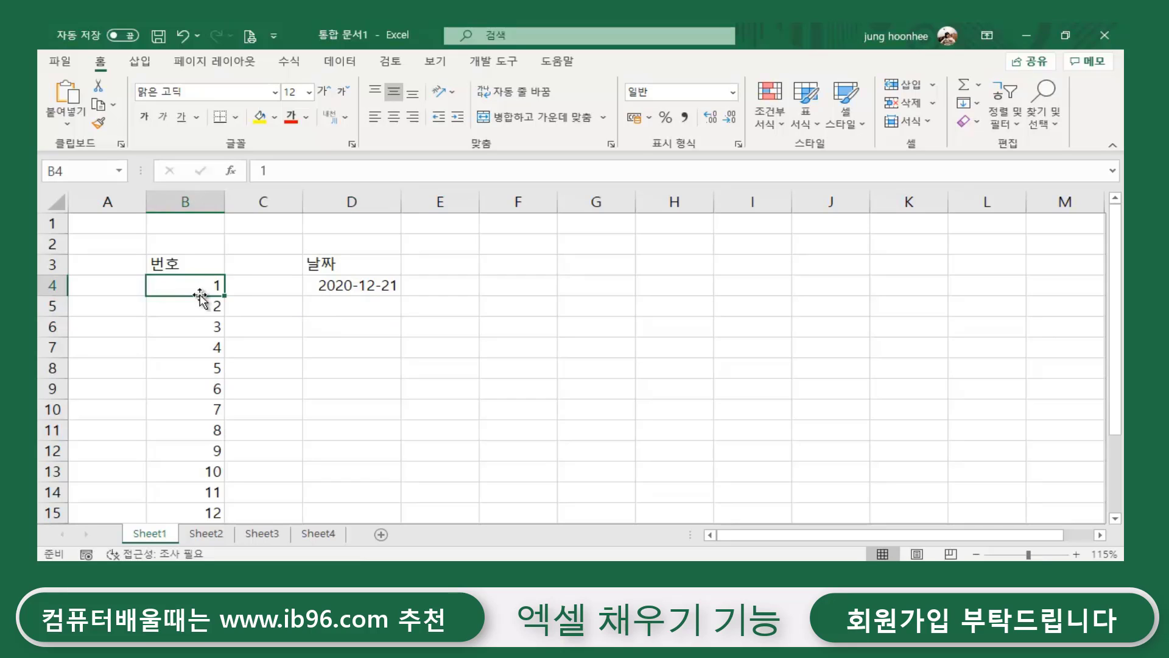
click(338, 284)
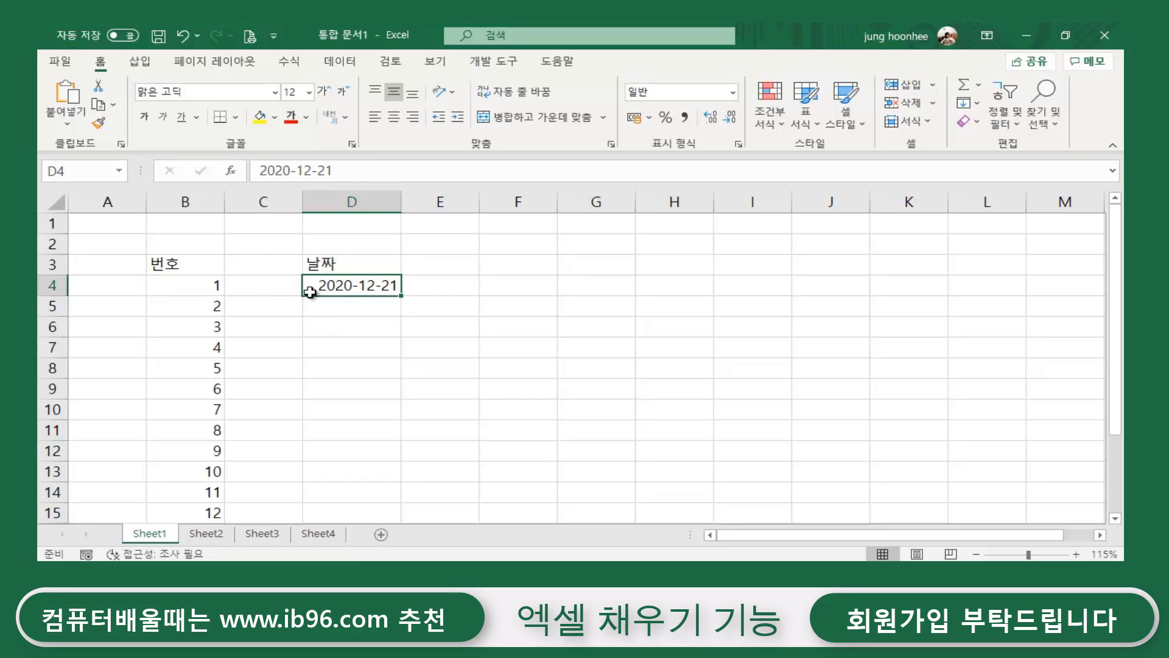
click(176, 288)
click(344, 287)
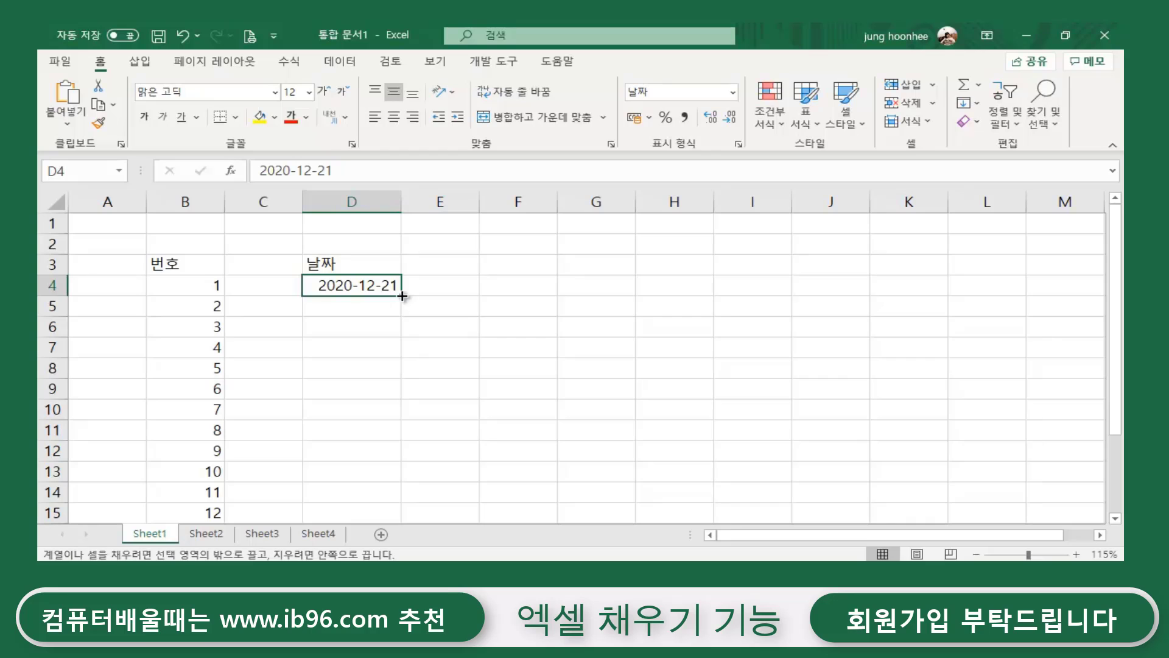
drag(402, 296, 407, 543)
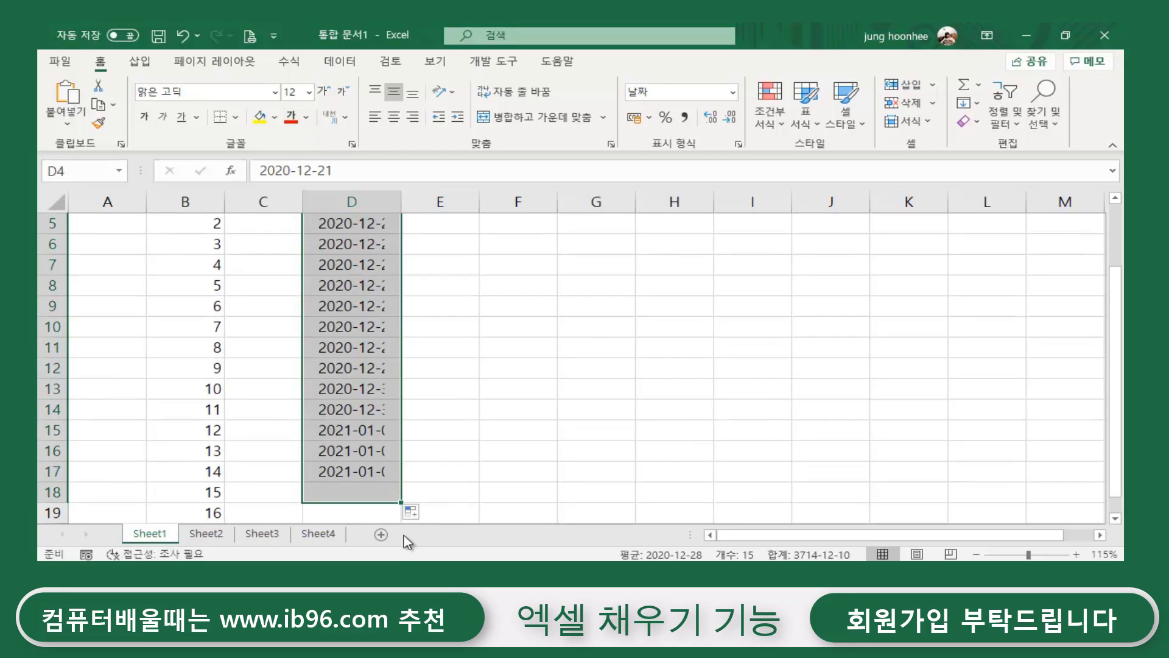
scroll(481, 435, up, 2)
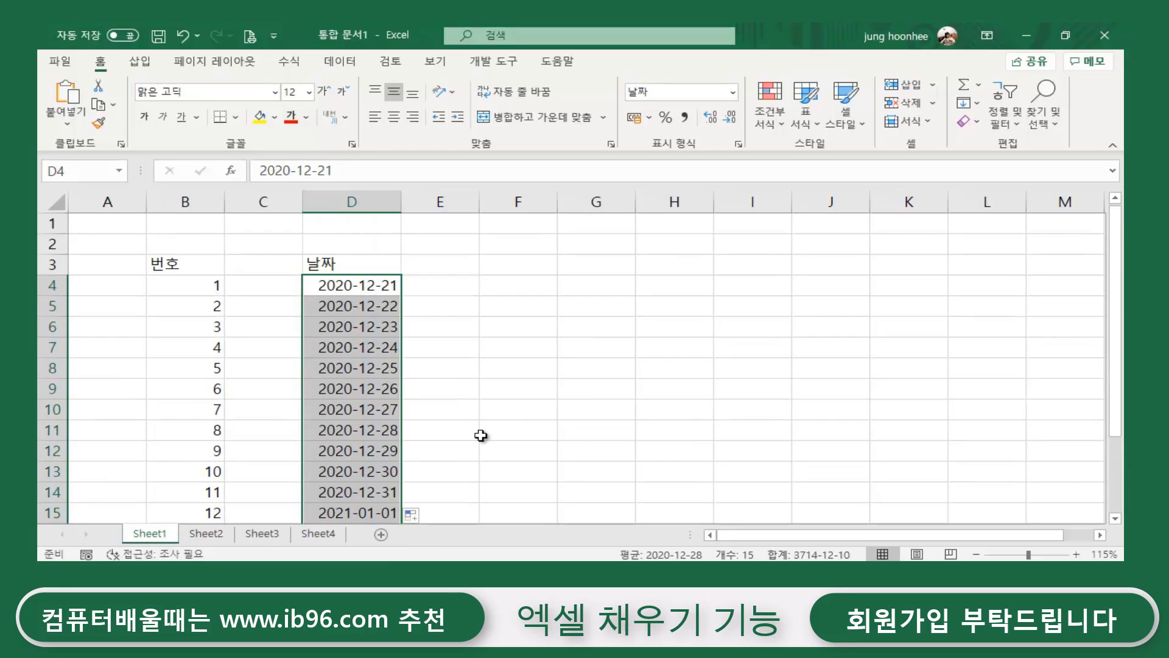
click(490, 368)
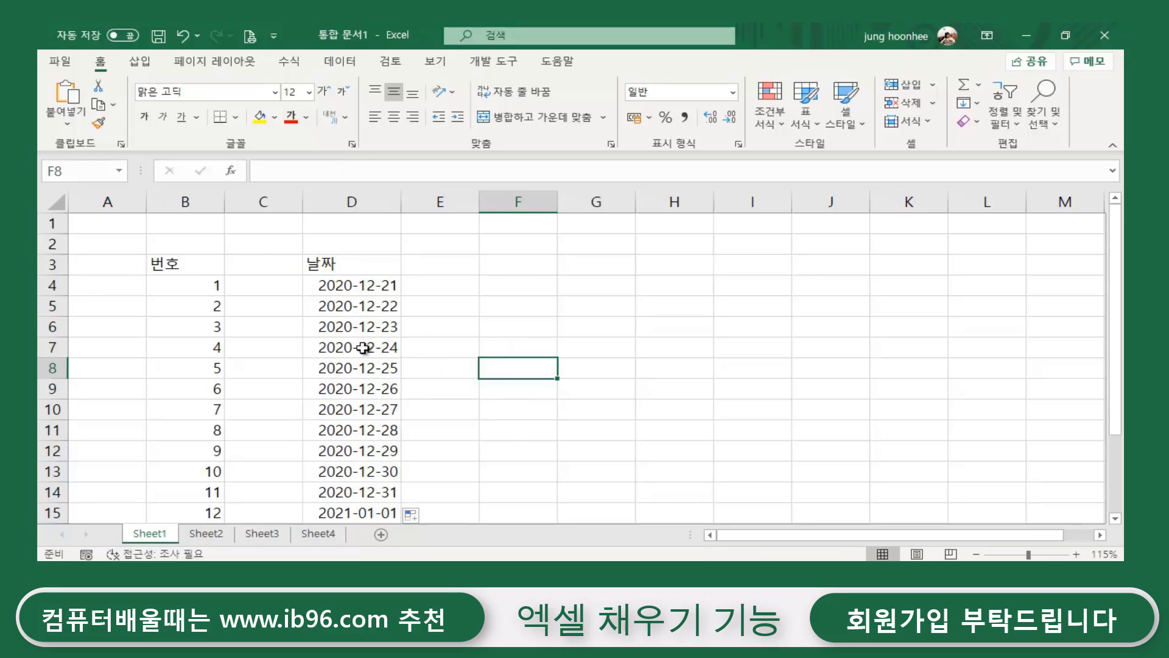
click(374, 303)
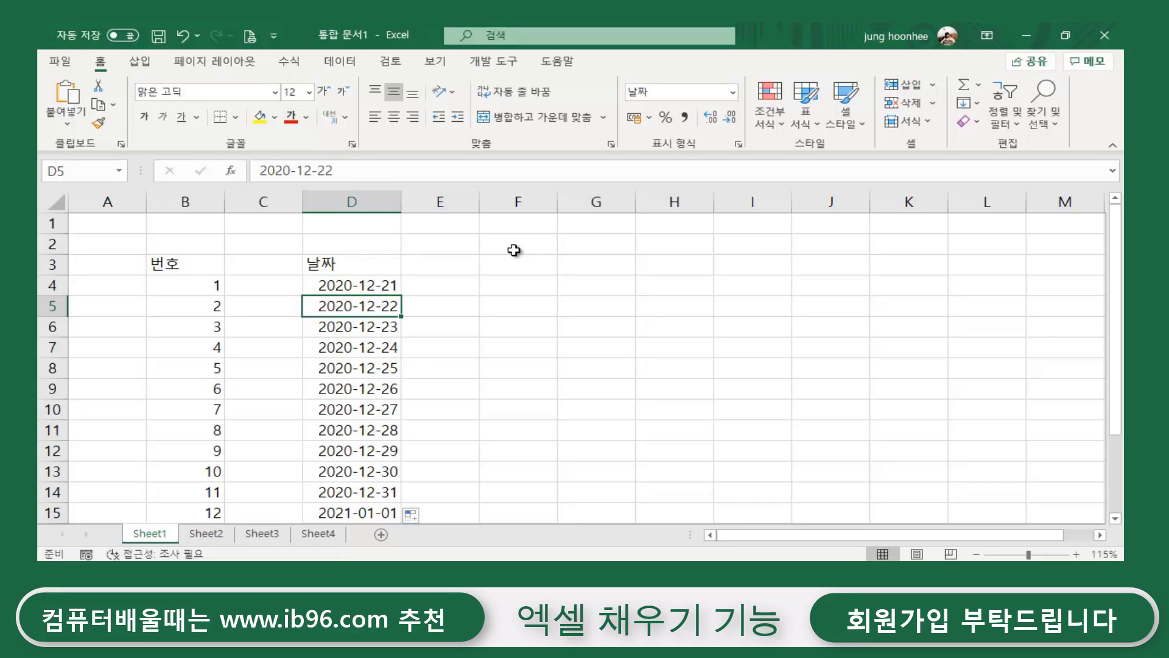
Fill dates 2020-12-23 to 2020-12-28 across E5:J5 and widen columns E–J to display them.
drag(403, 316, 865, 304)
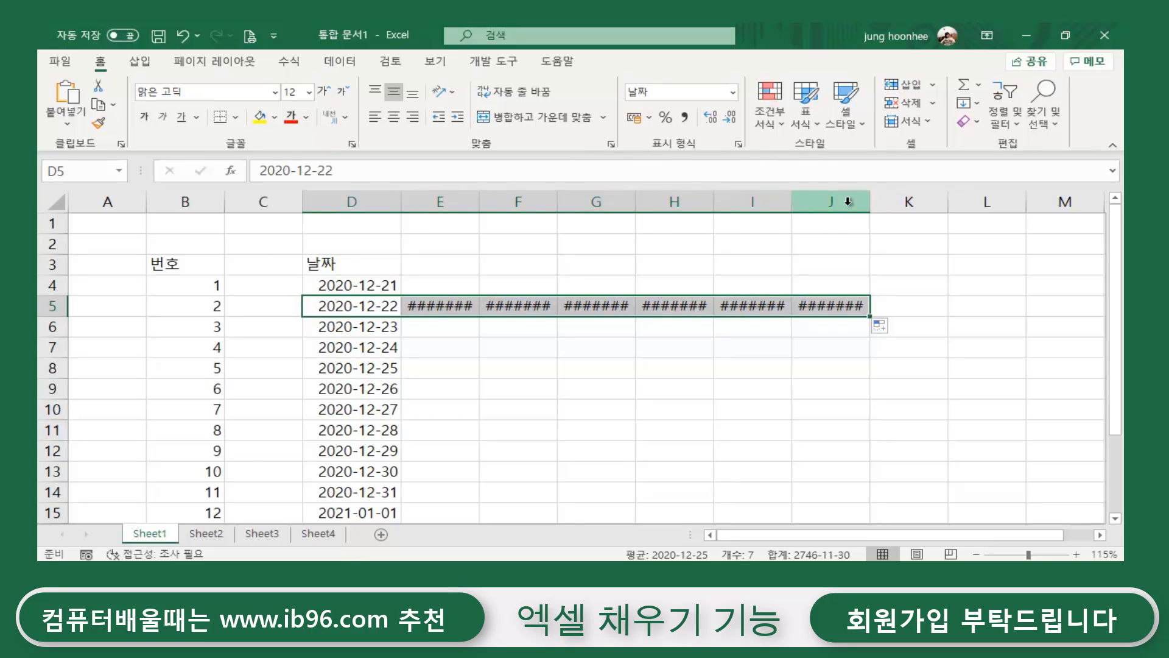
drag(454, 197, 829, 198)
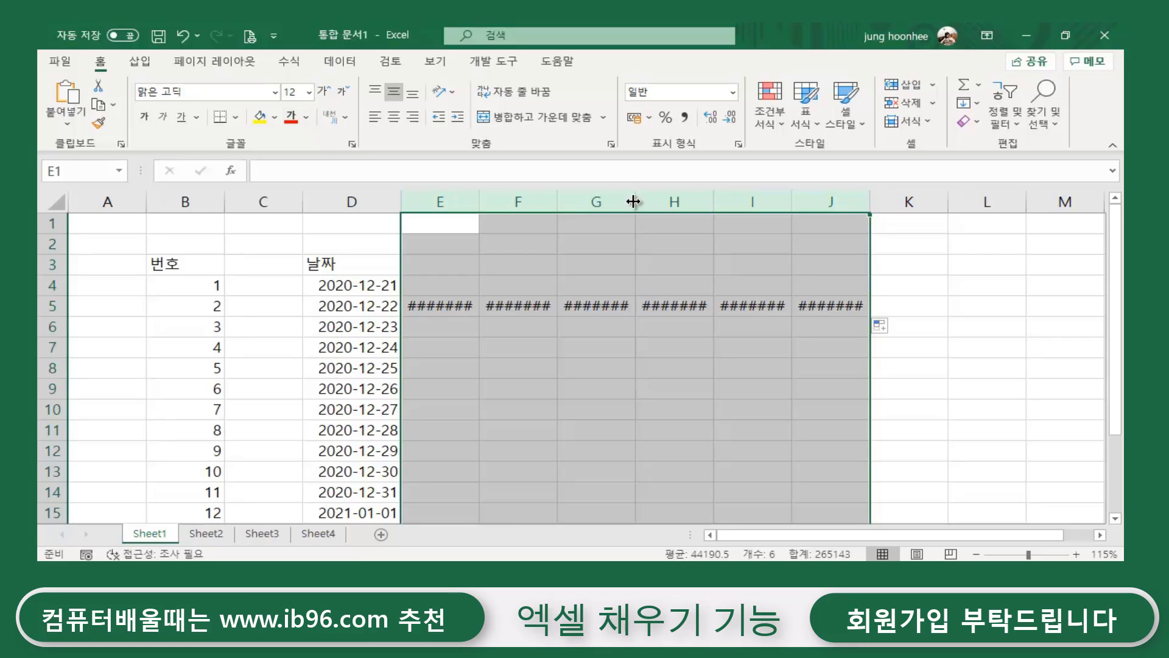
drag(635, 200, 655, 200)
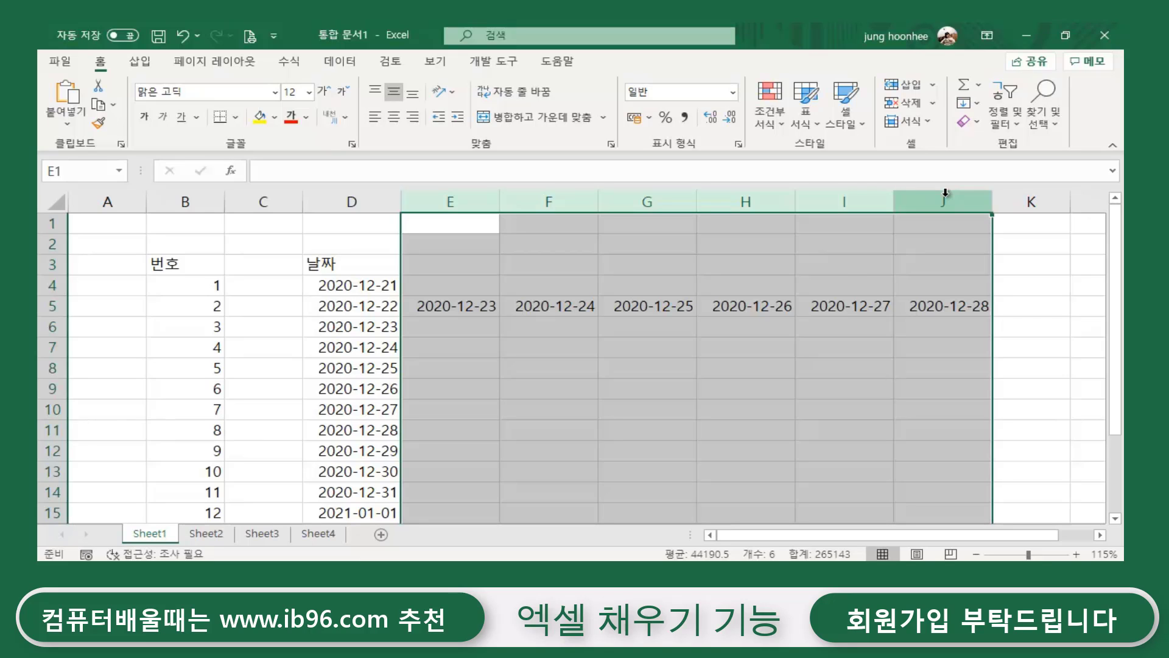
click(650, 387)
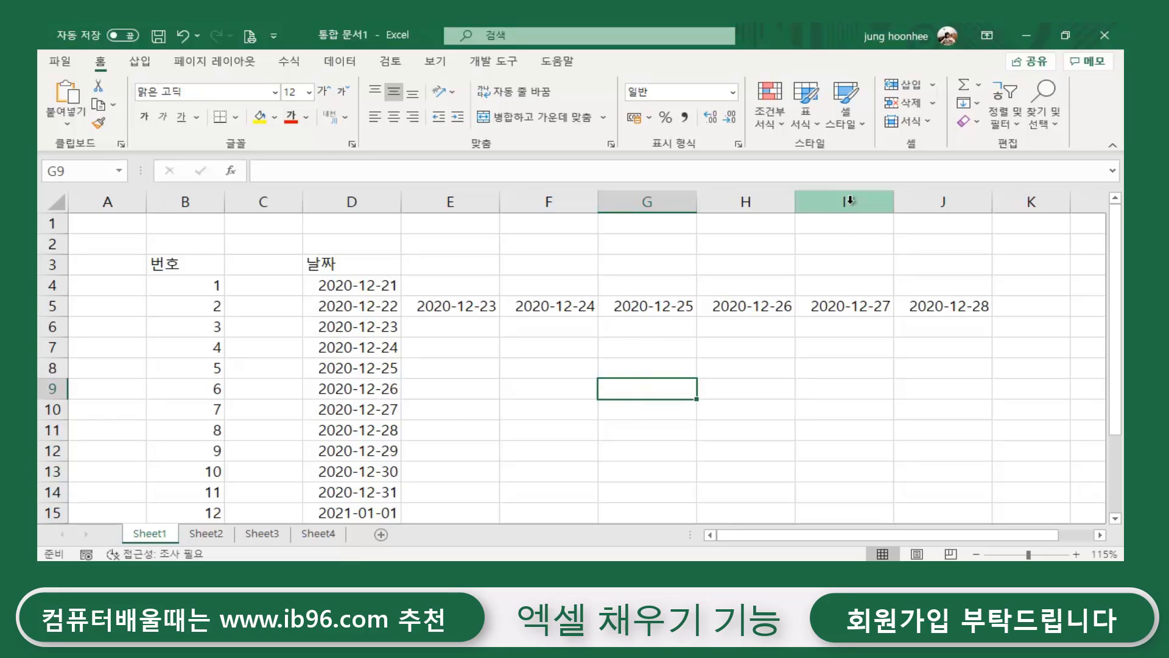
click(748, 387)
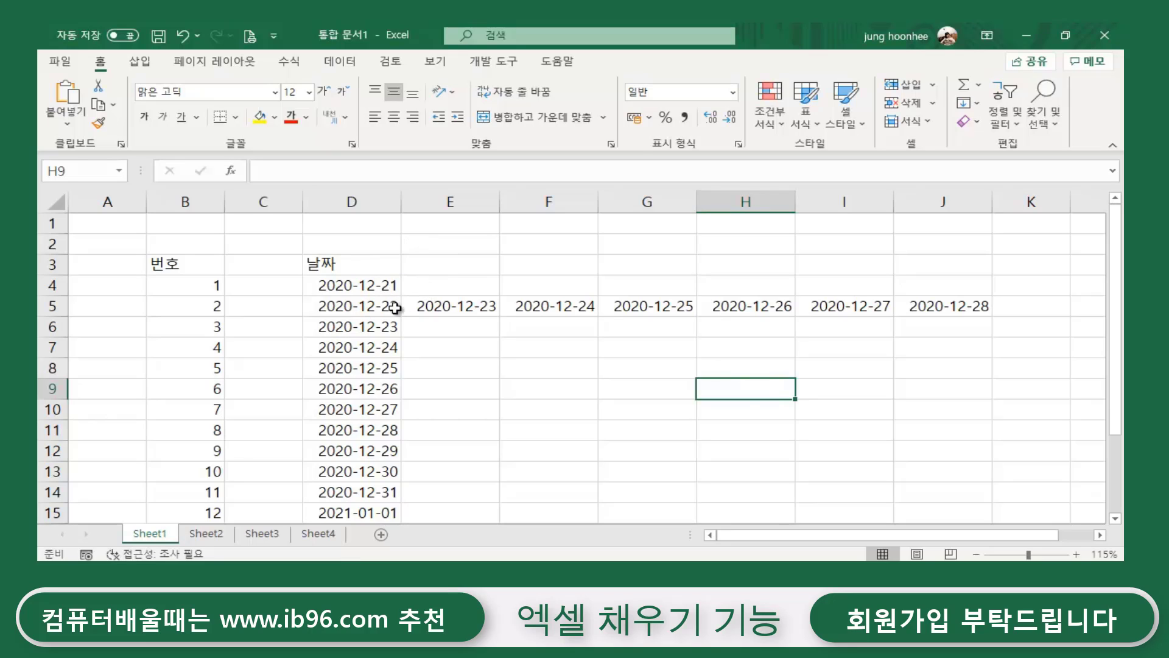
click(386, 286)
click(387, 304)
click(377, 326)
click(378, 348)
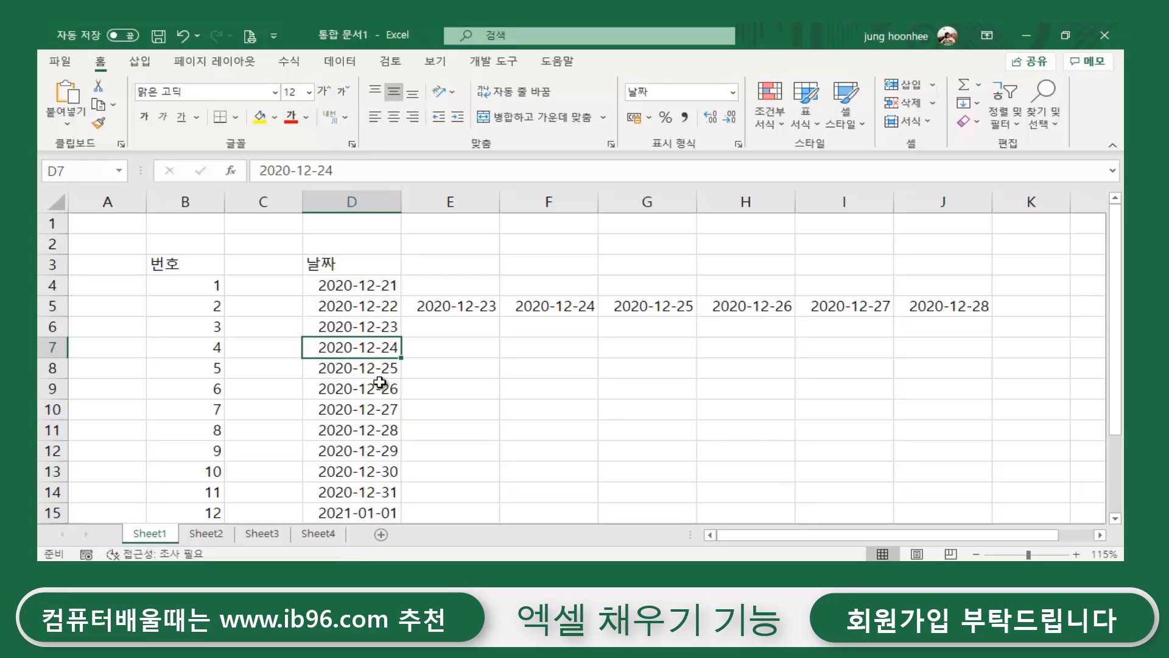
click(380, 389)
click(378, 430)
click(610, 390)
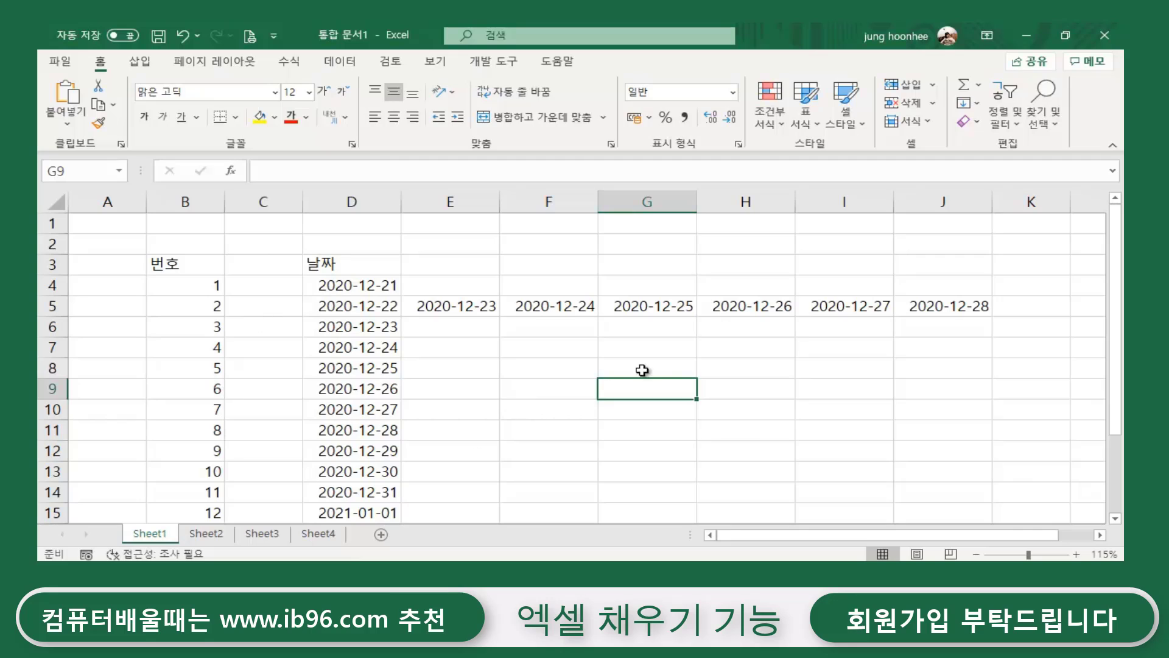
click(493, 413)
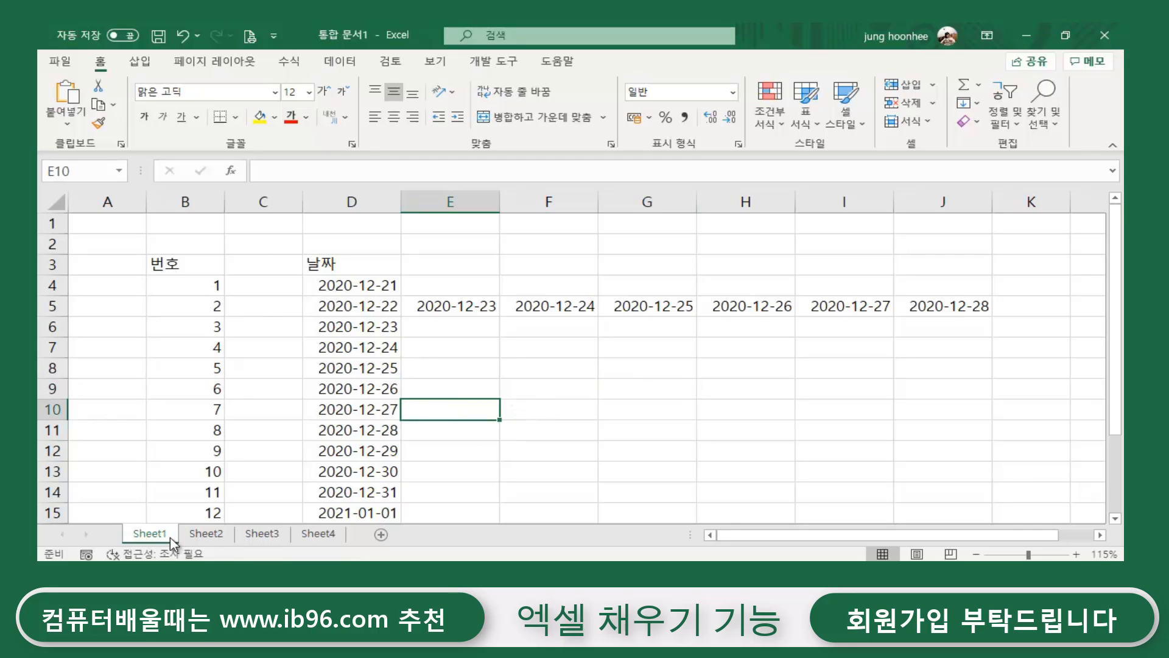
On Sheet2, zoom in to 130% and type the heading 날짜 in cell C3.
click(206, 534)
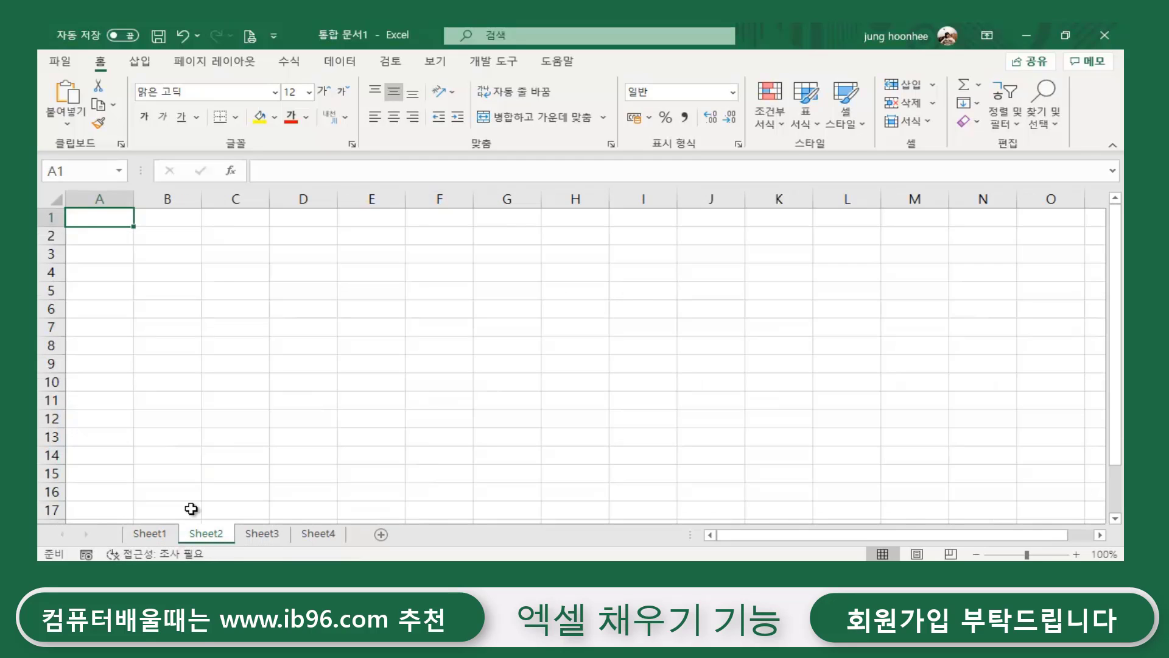
click(407, 308)
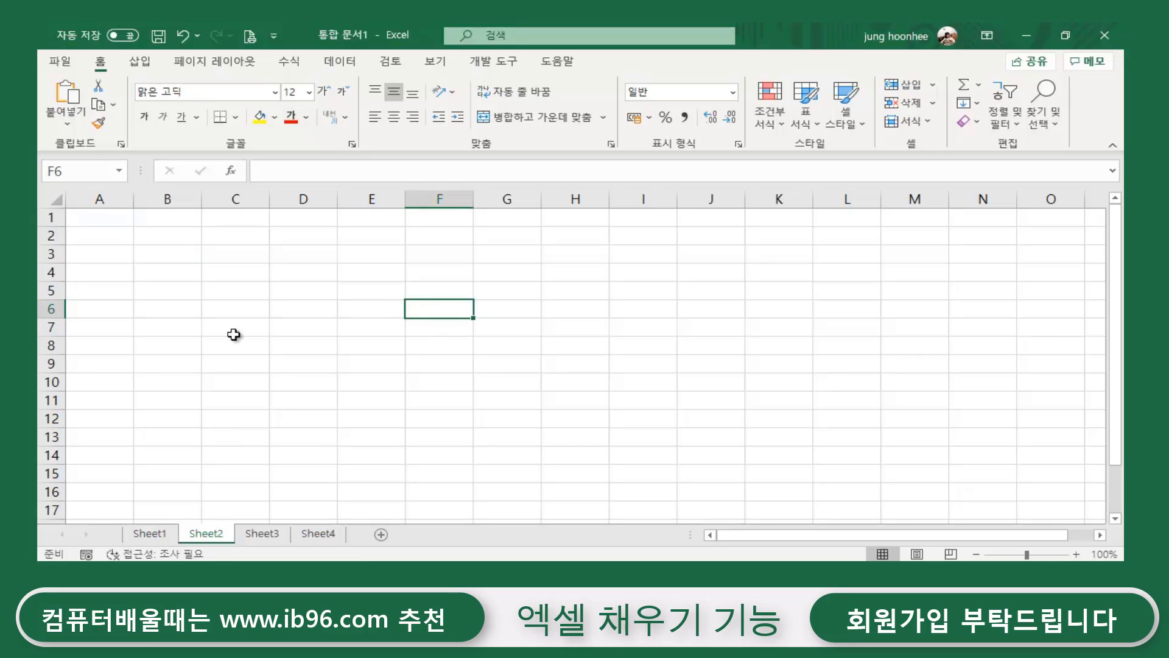
click(292, 346)
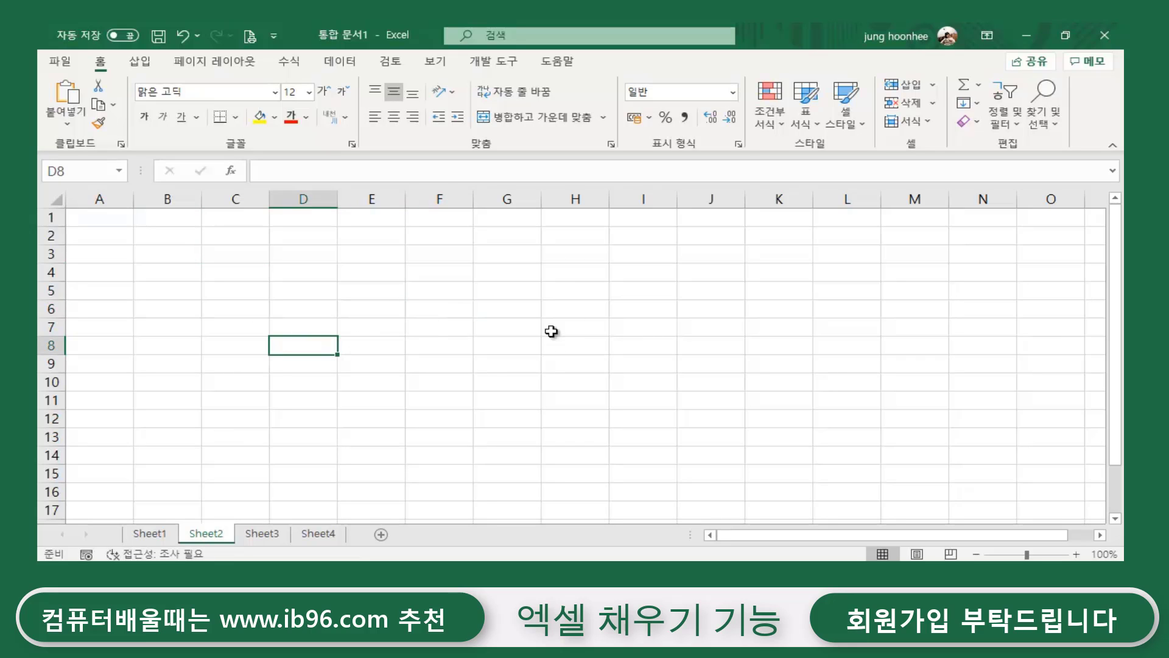
ctrl+scroll(449, 323, up, 2)
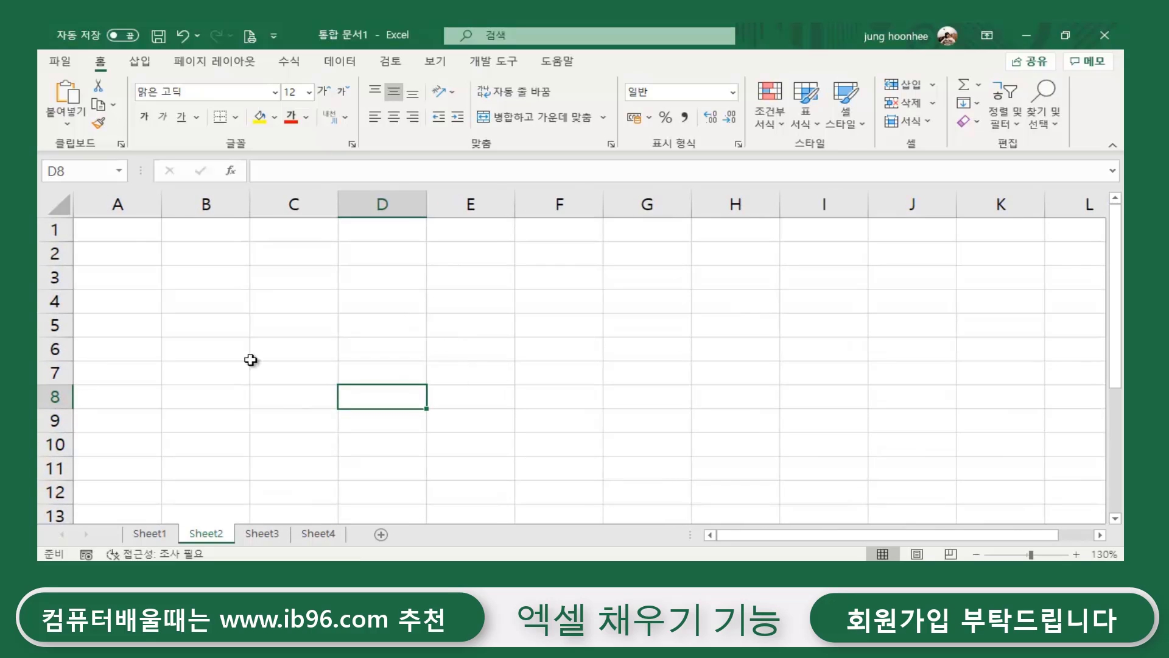
click(312, 278)
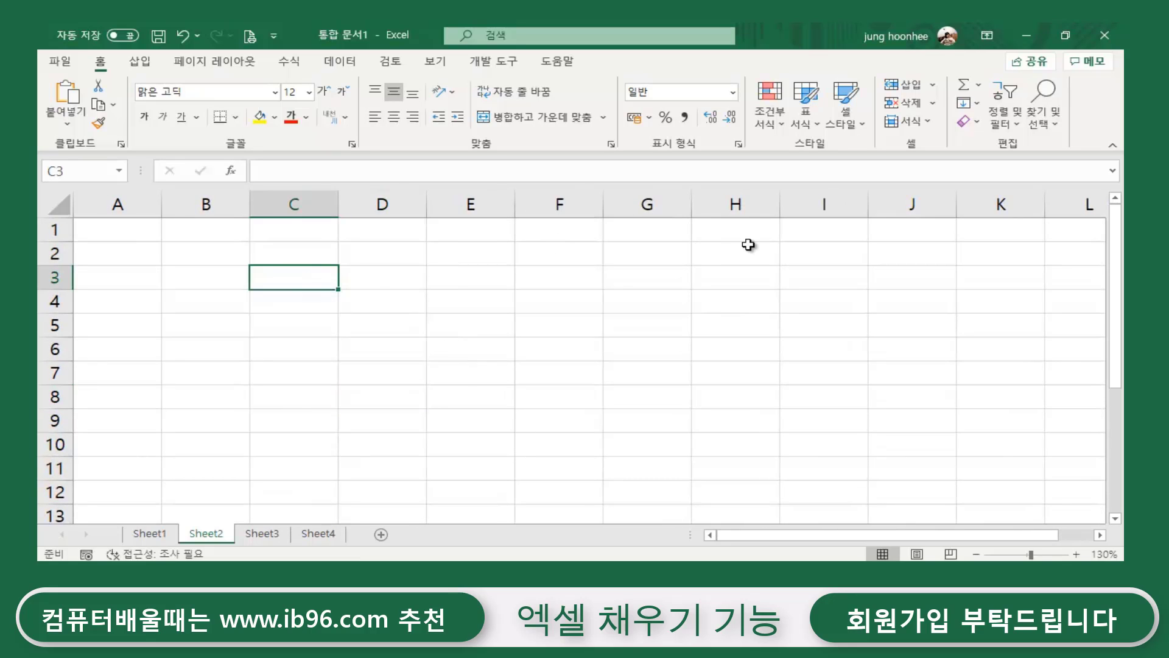
text(날)
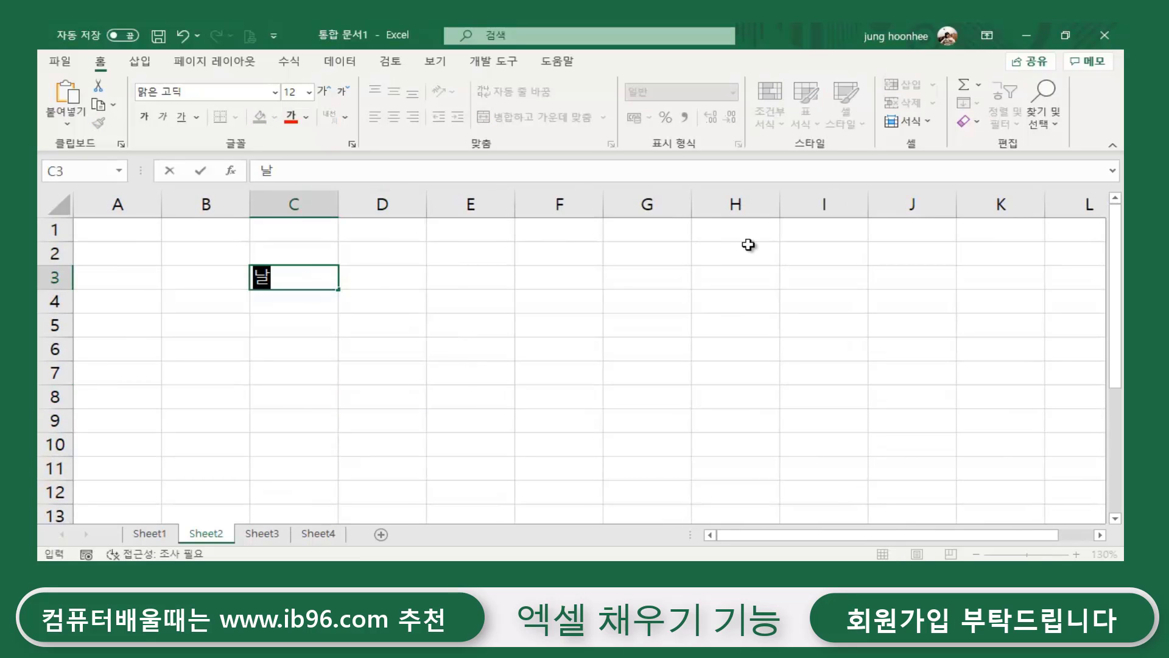
text(ㅉㅏ)
key(Return)
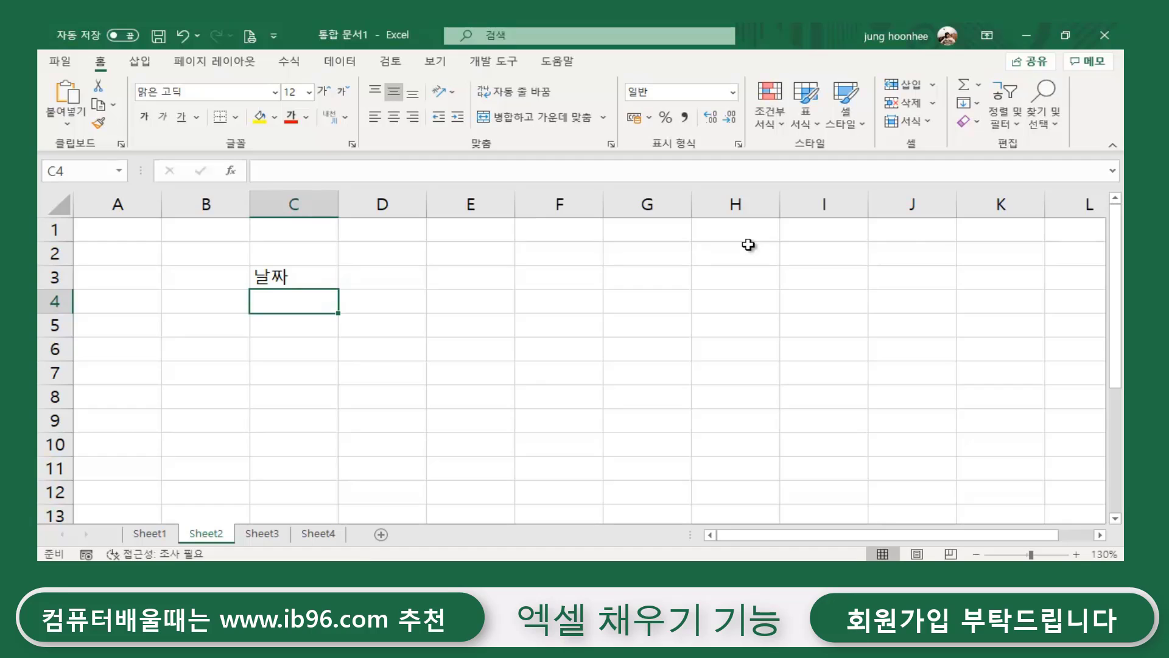
Enter the dates 2020-12-10 in C4 and 2021-1-10 in C5 under 날짜.
text(2020)
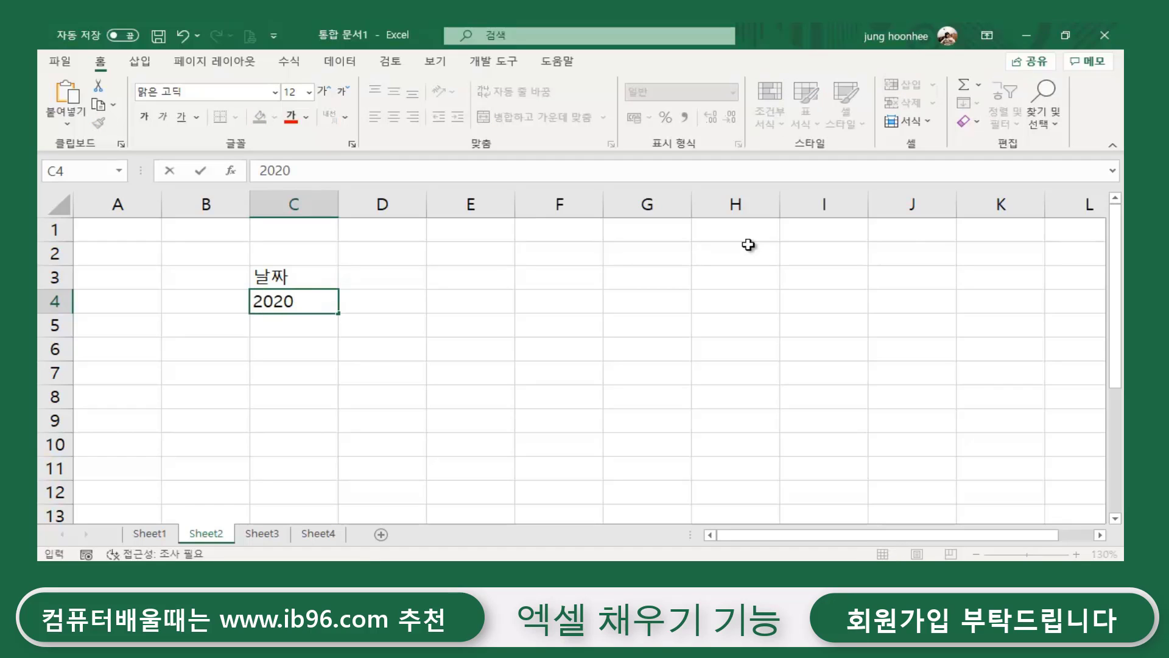
text(-12-)
text(10)
key(Return)
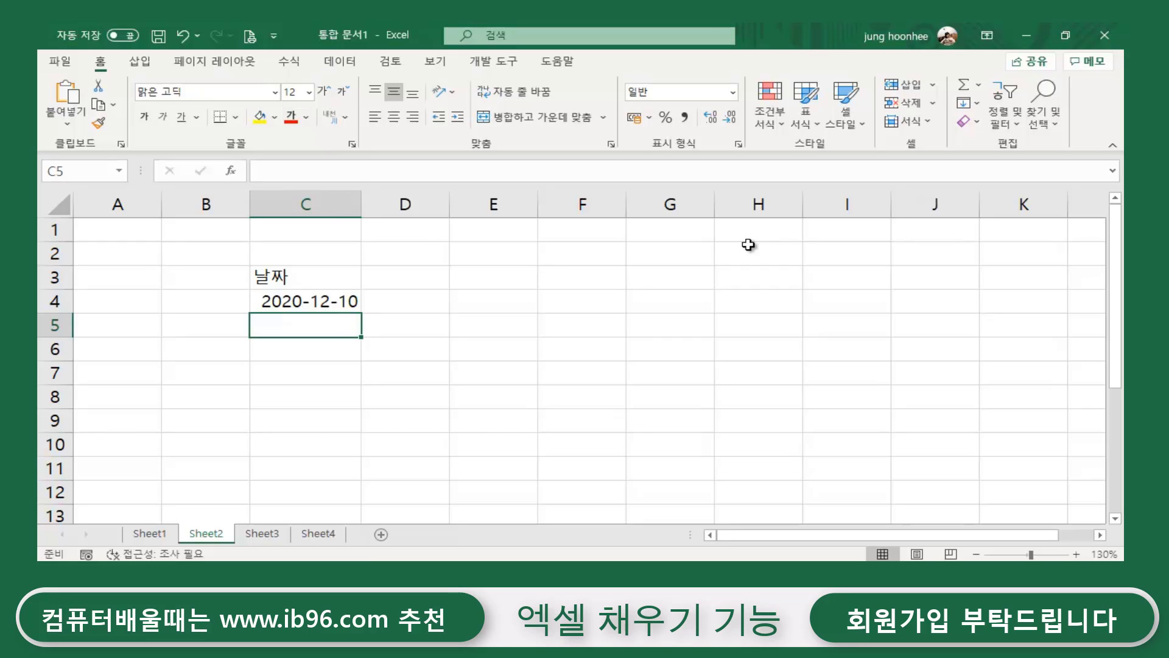
text(202)
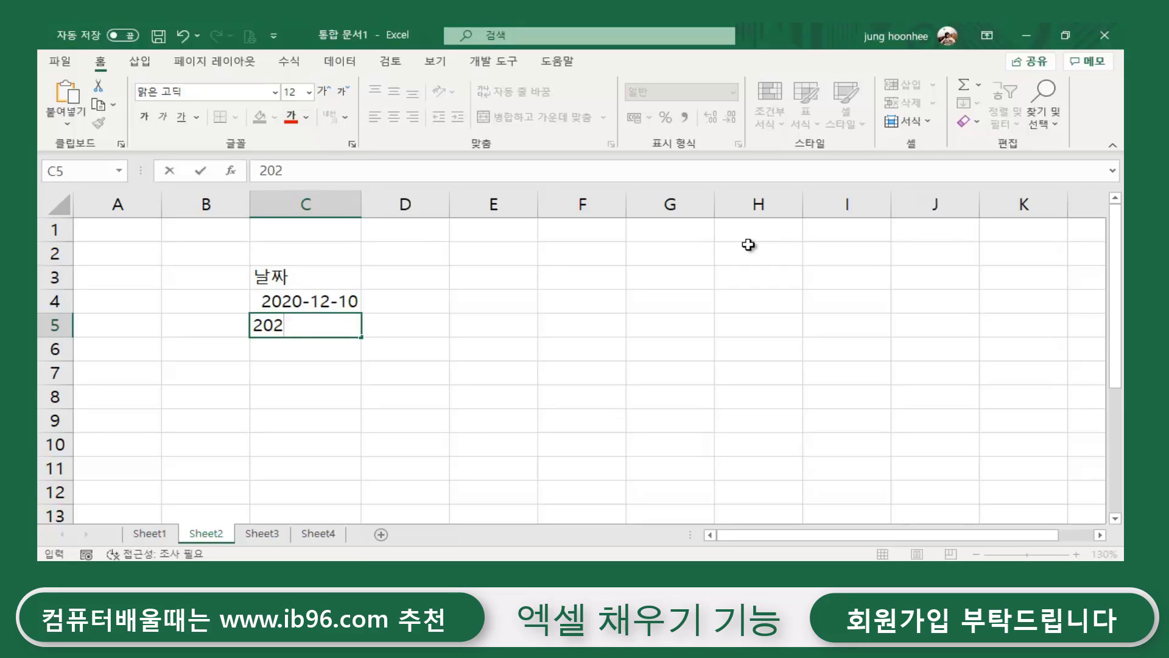
text(1-1-)
text(10)
key(Return)
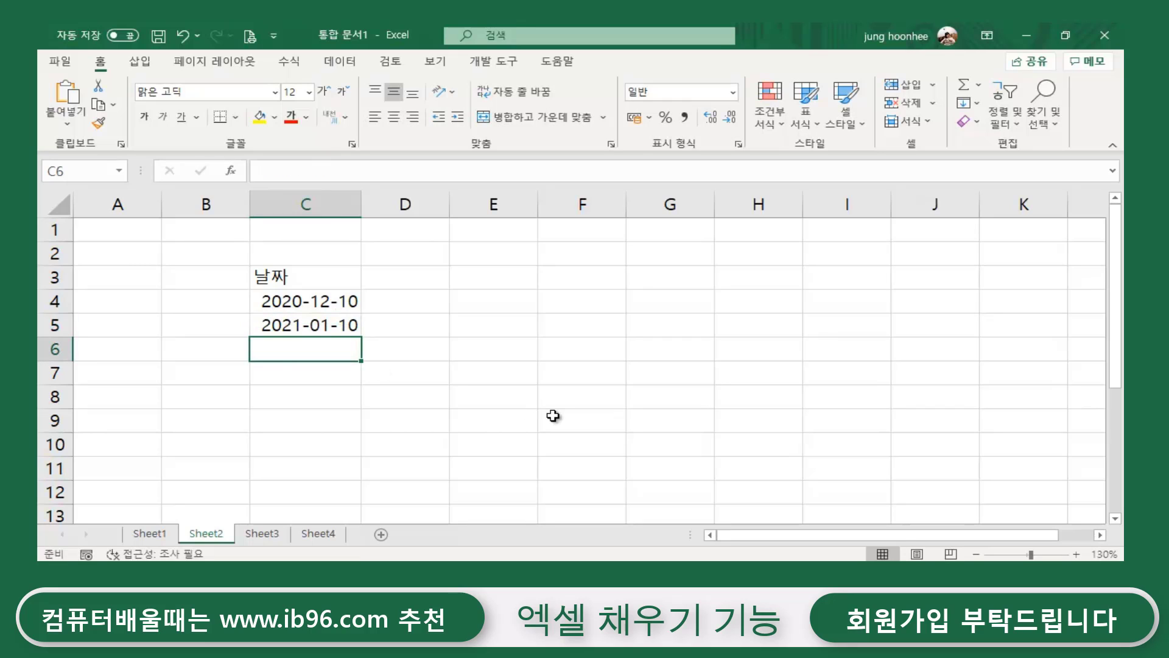
click(466, 344)
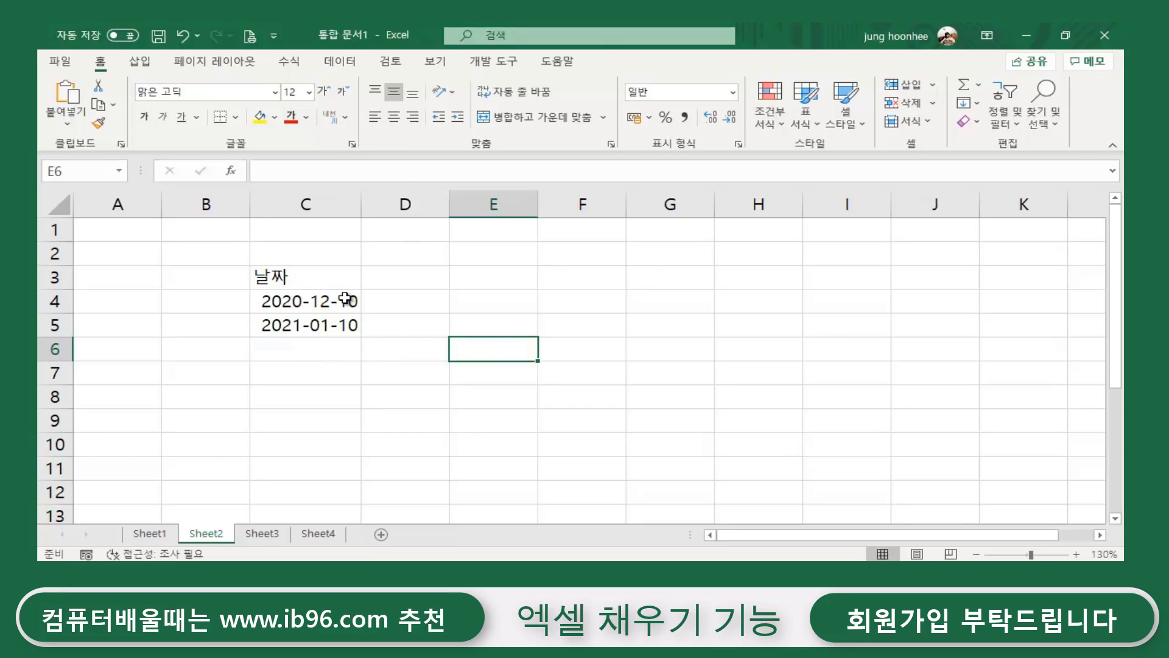
click(314, 301)
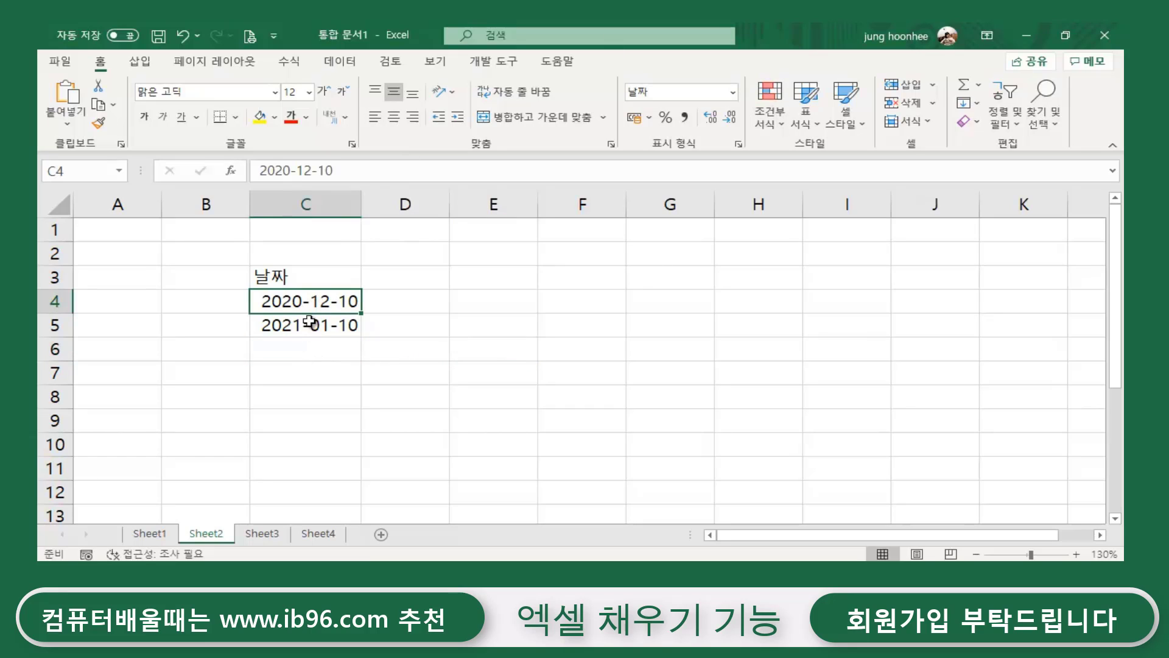
click(306, 325)
drag(315, 303, 313, 323)
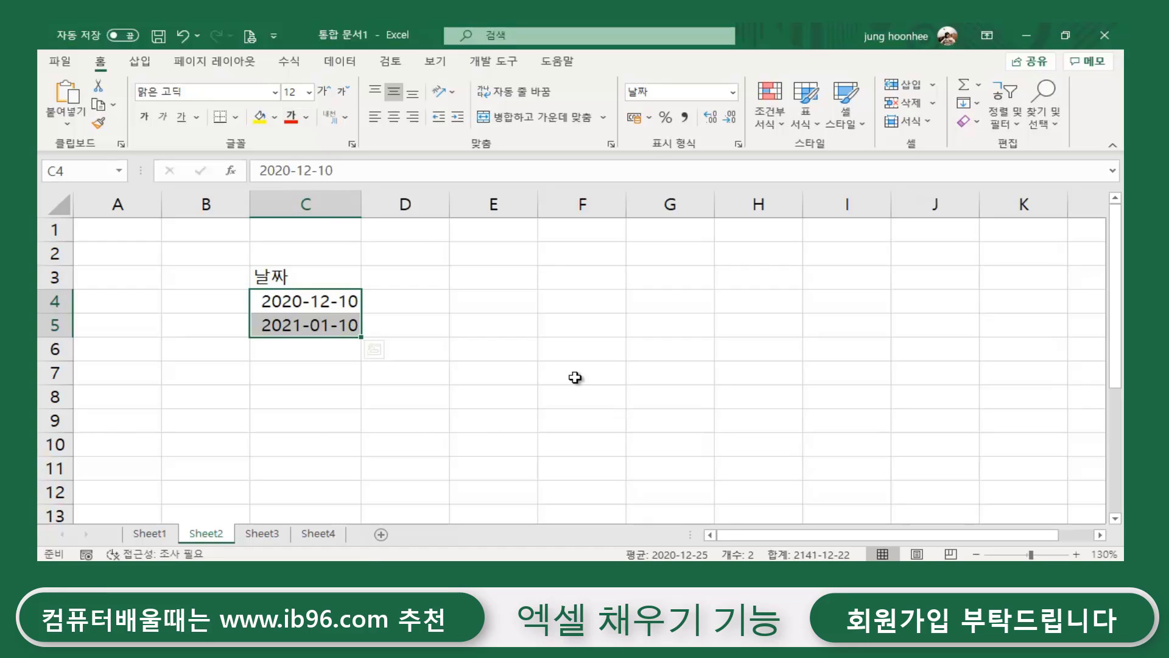
click(358, 390)
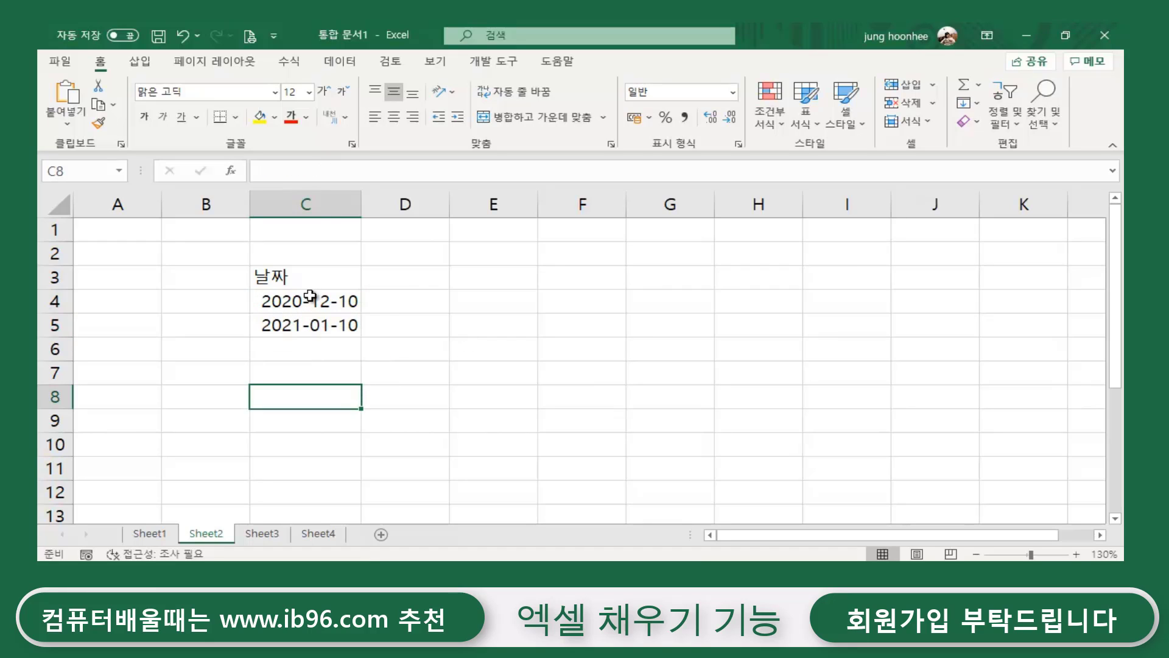
click(311, 298)
click(542, 373)
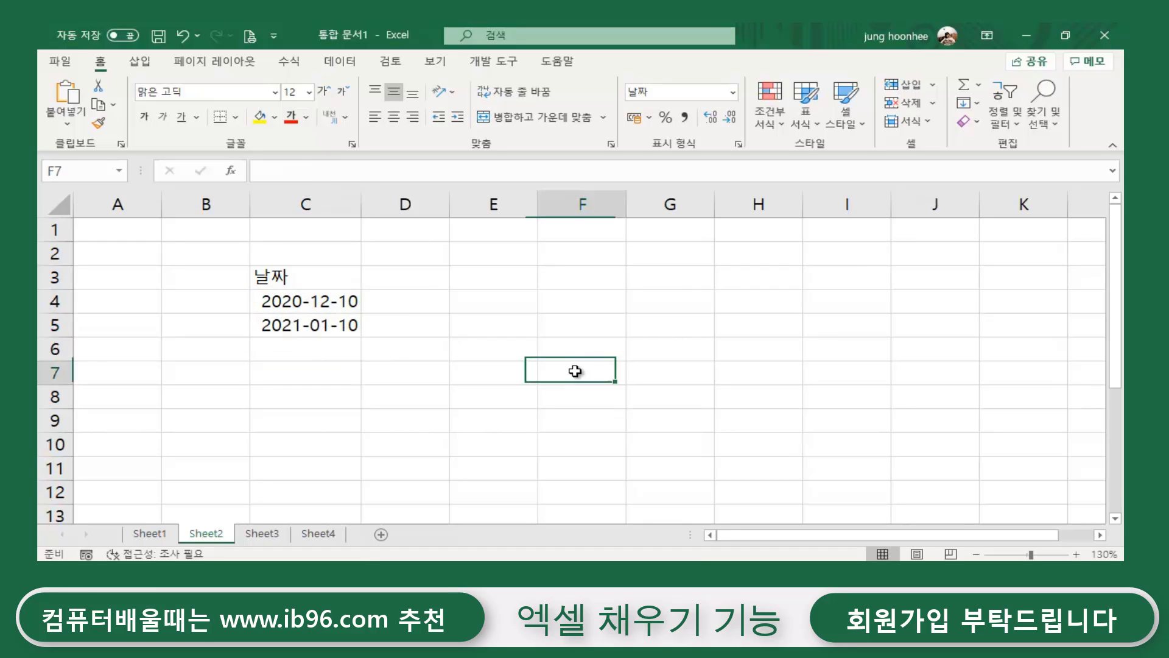
click(302, 298)
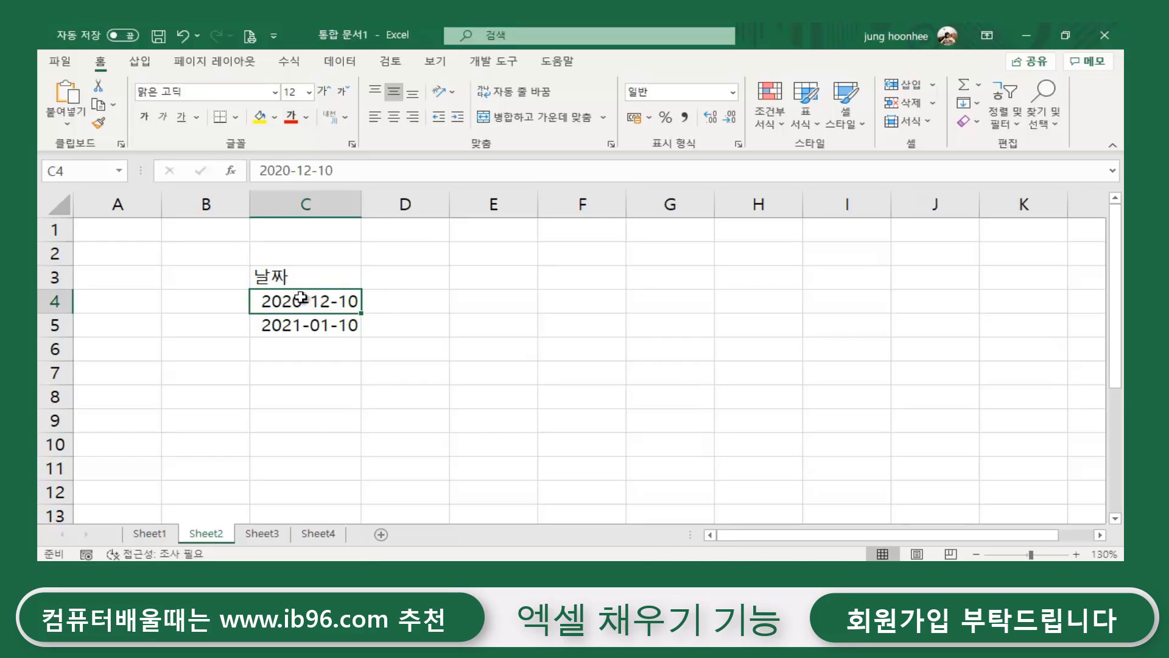
drag(301, 298, 301, 324)
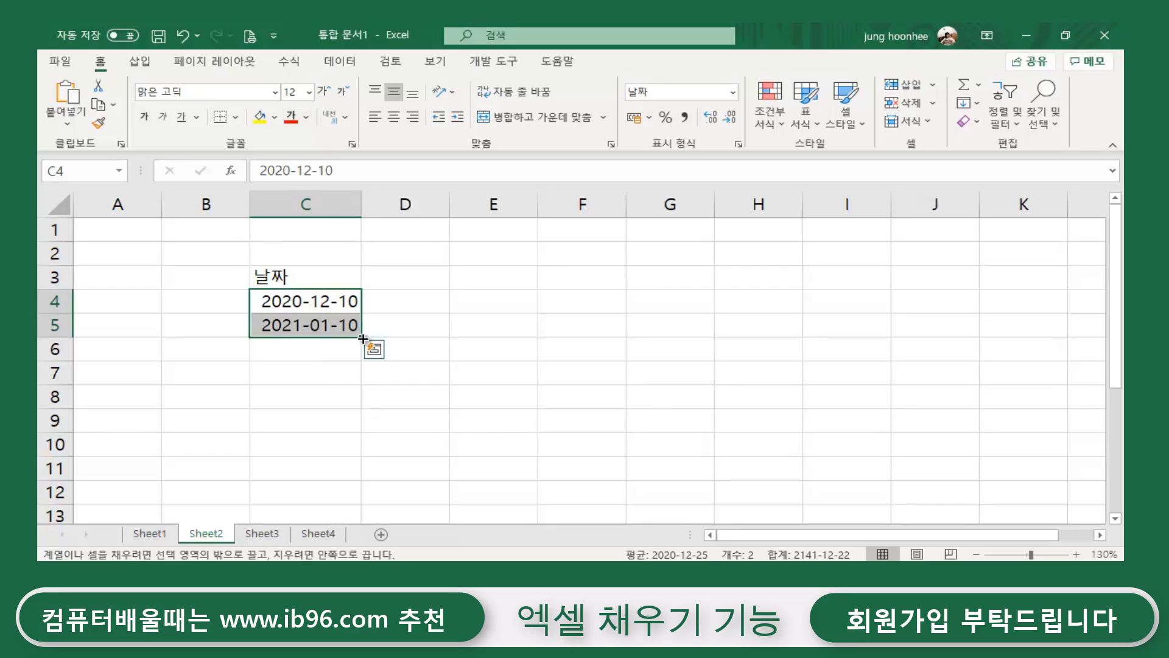
drag(363, 338, 369, 537)
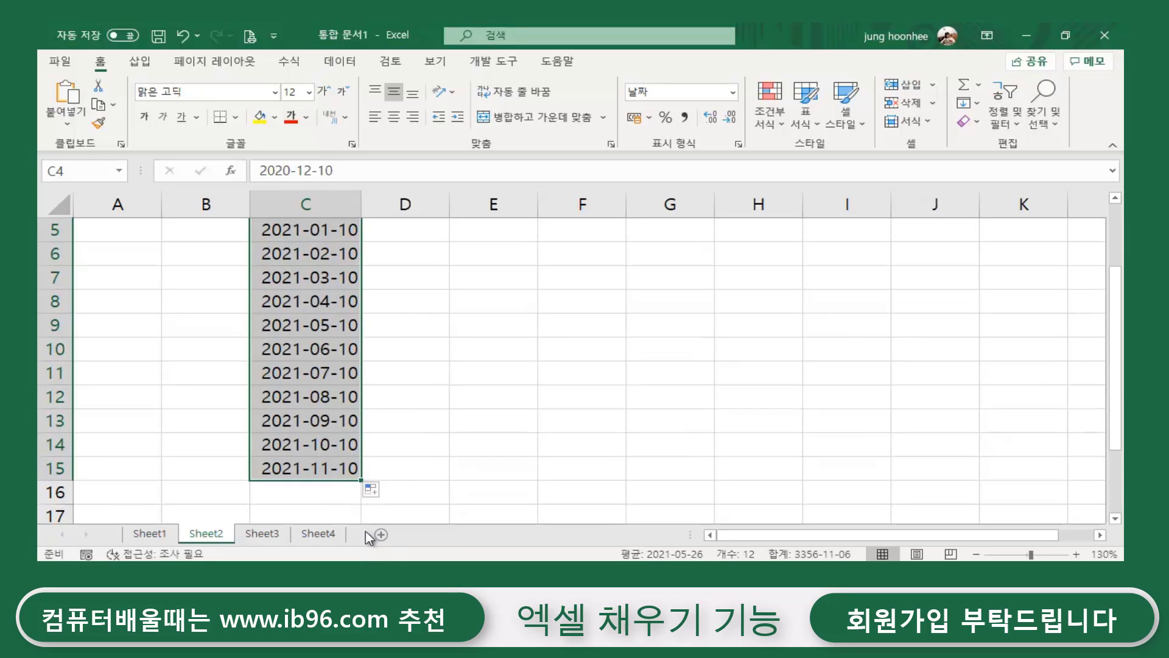
scroll(400, 519, up, 2)
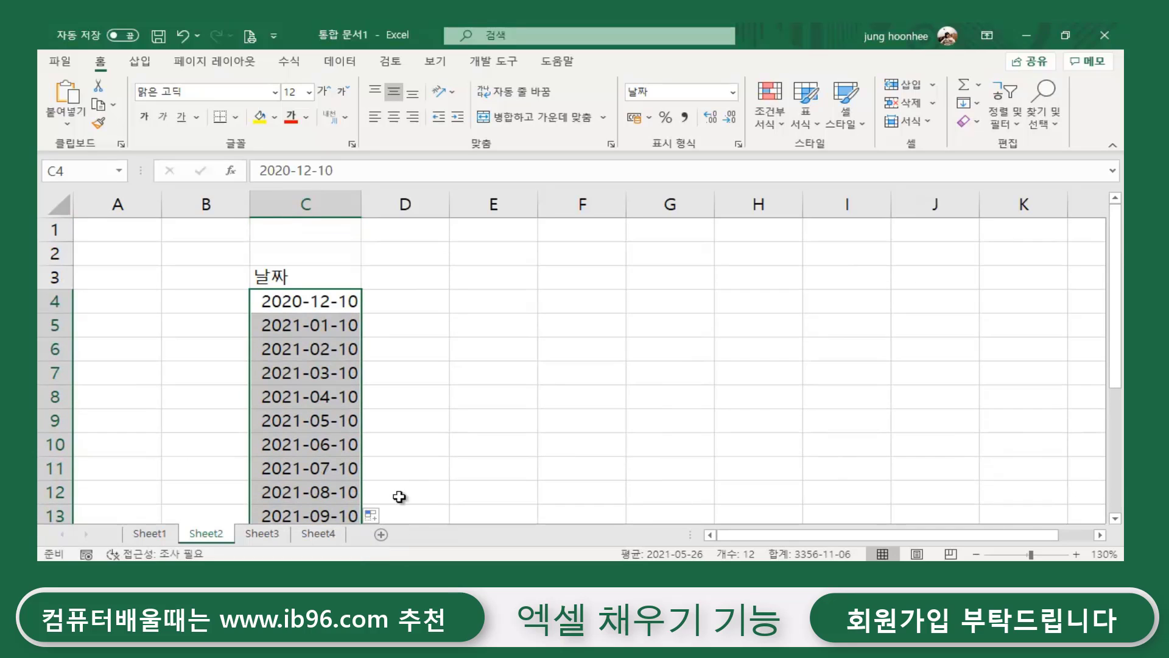
click(419, 469)
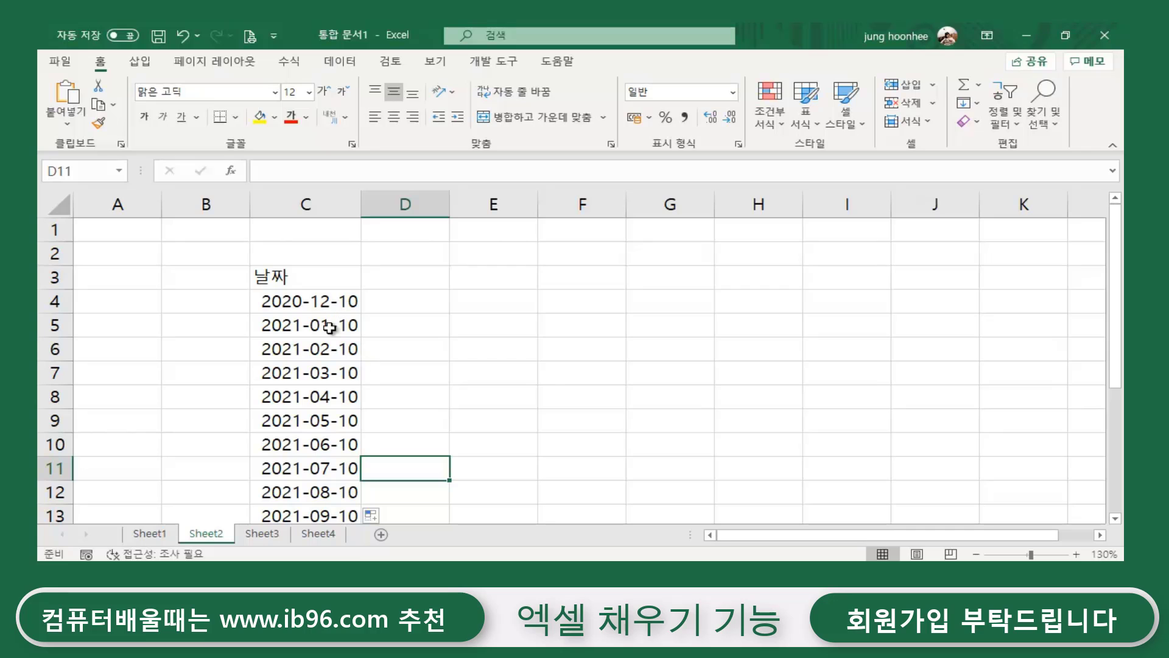
scroll(312, 392, down, 3)
scroll(314, 407, up, 2)
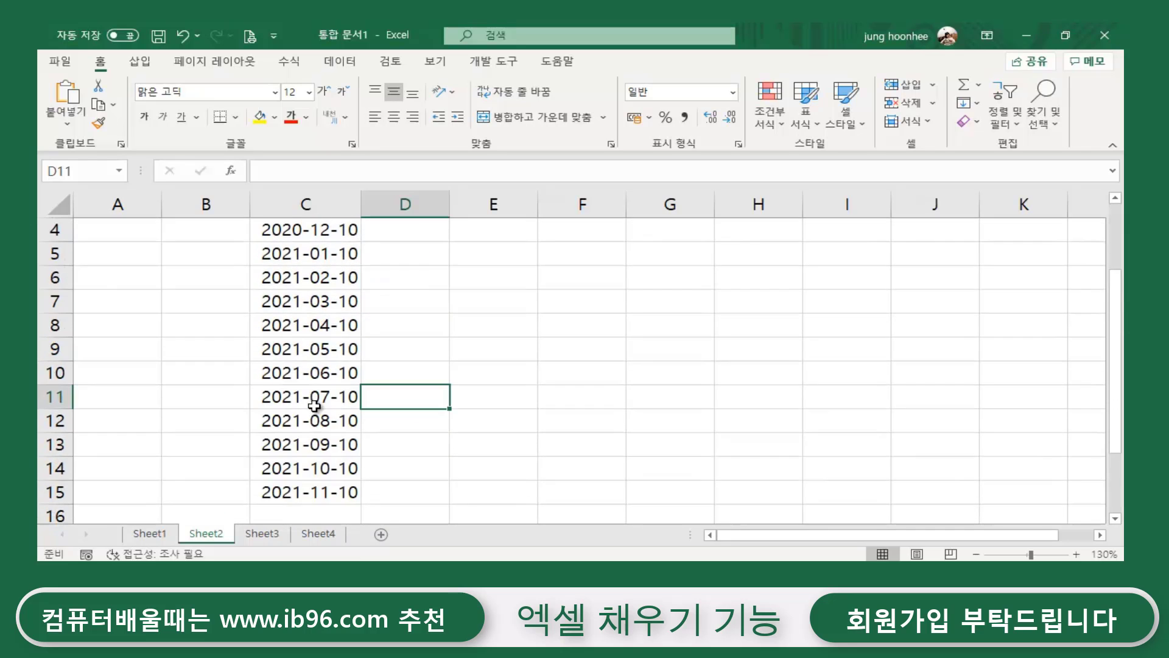
scroll(317, 408, up, 1)
click(565, 363)
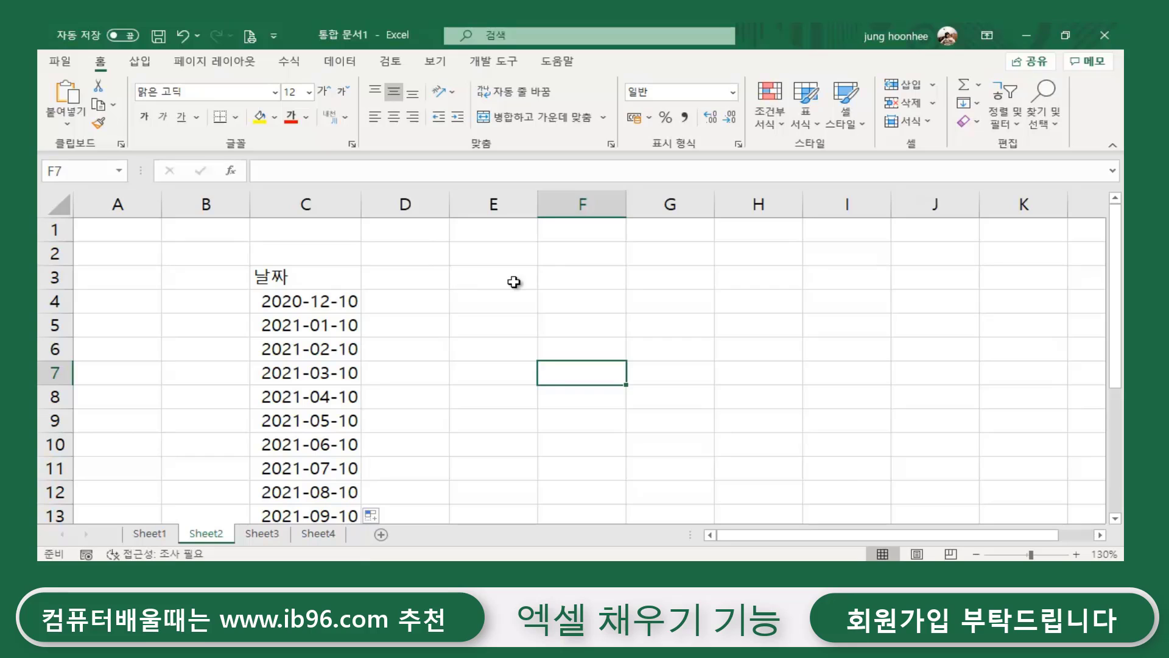
Put the 번호 header in E3, with 10 in E4 and 20 in E5.
click(514, 282)
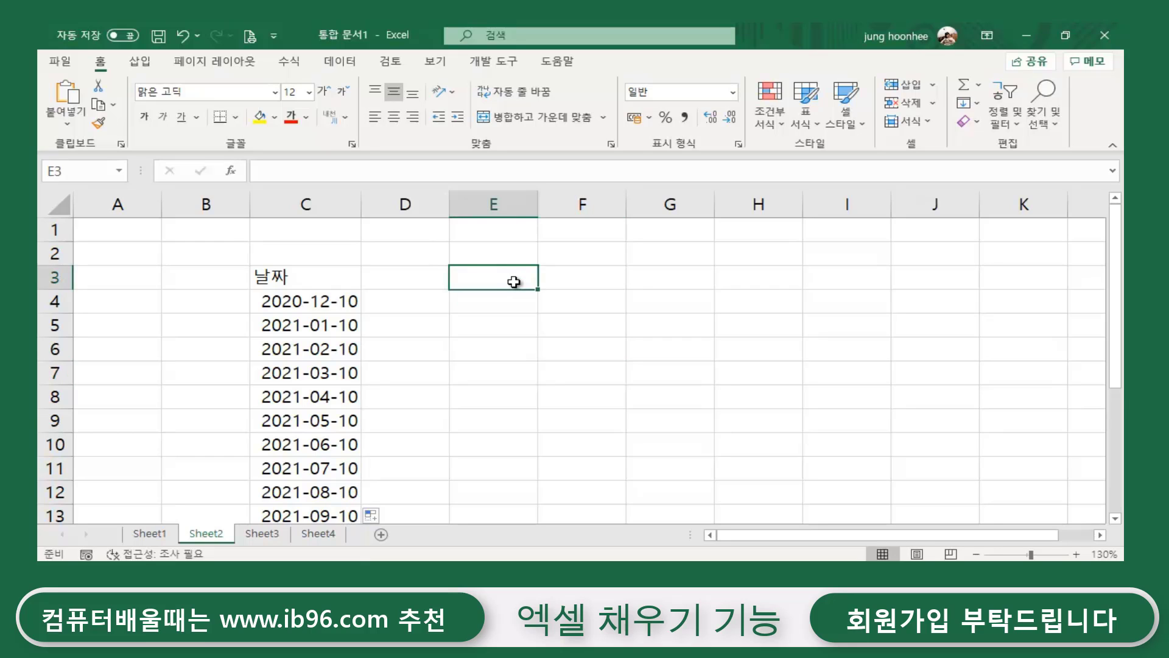
text(번호)
key(Return)
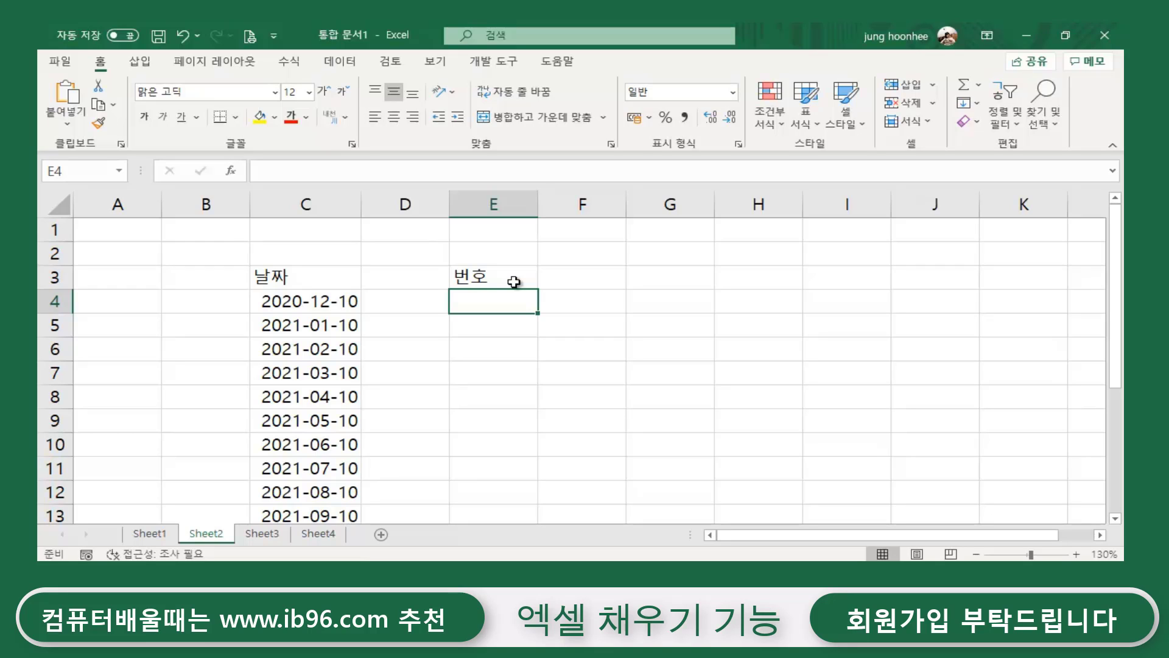
text(10)
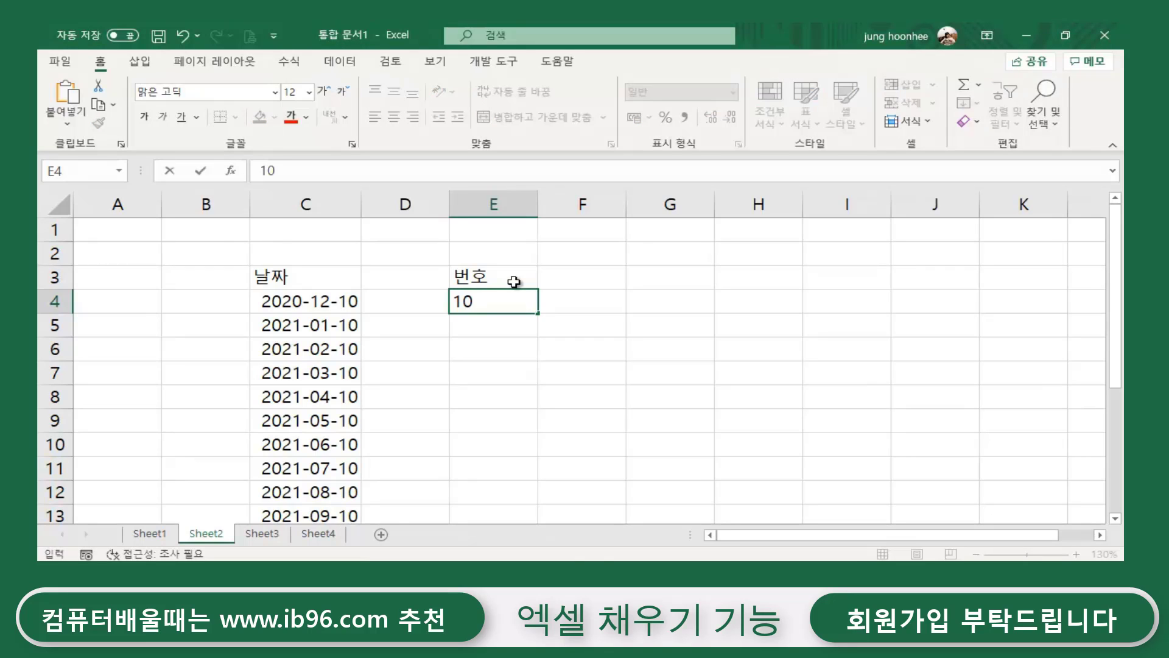
key(Return)
text(])
key(BackSpace)
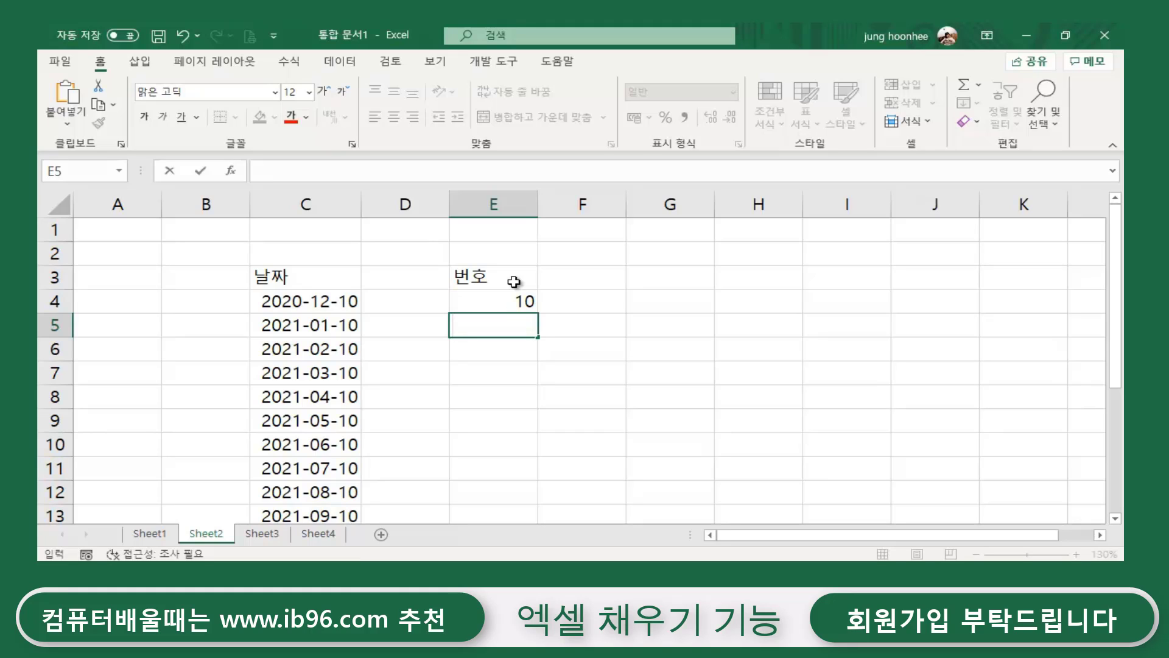
text(20)
key(Return)
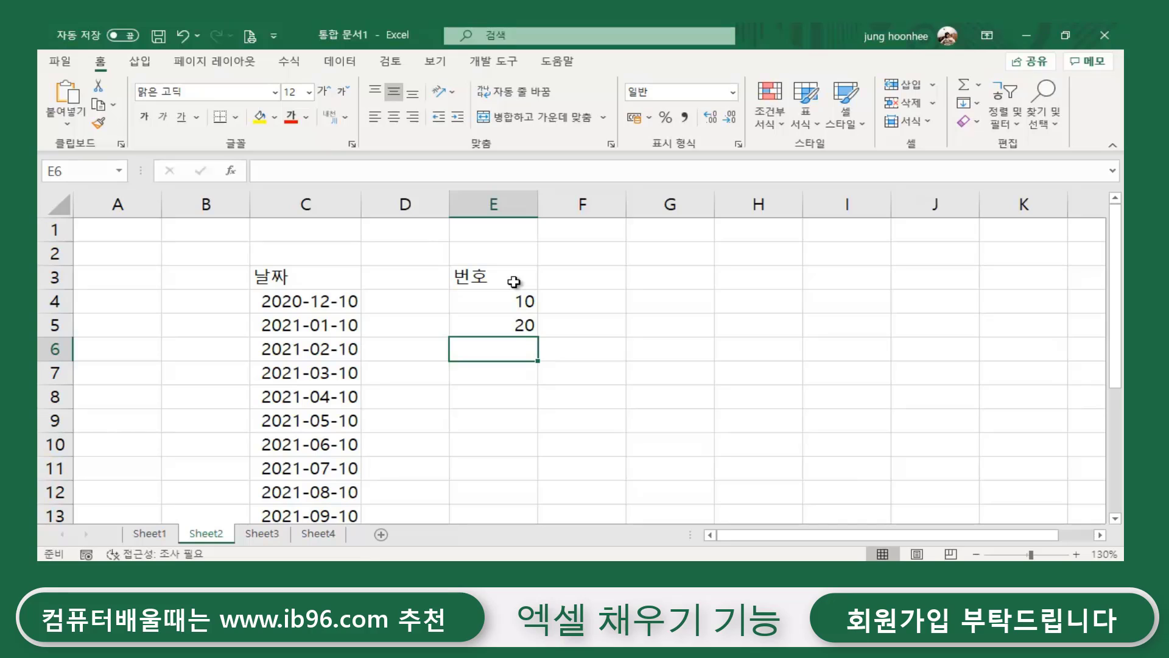
Auto-fill the 번호 series from E4:E5 down to E13, running 10 to 100.
click(476, 297)
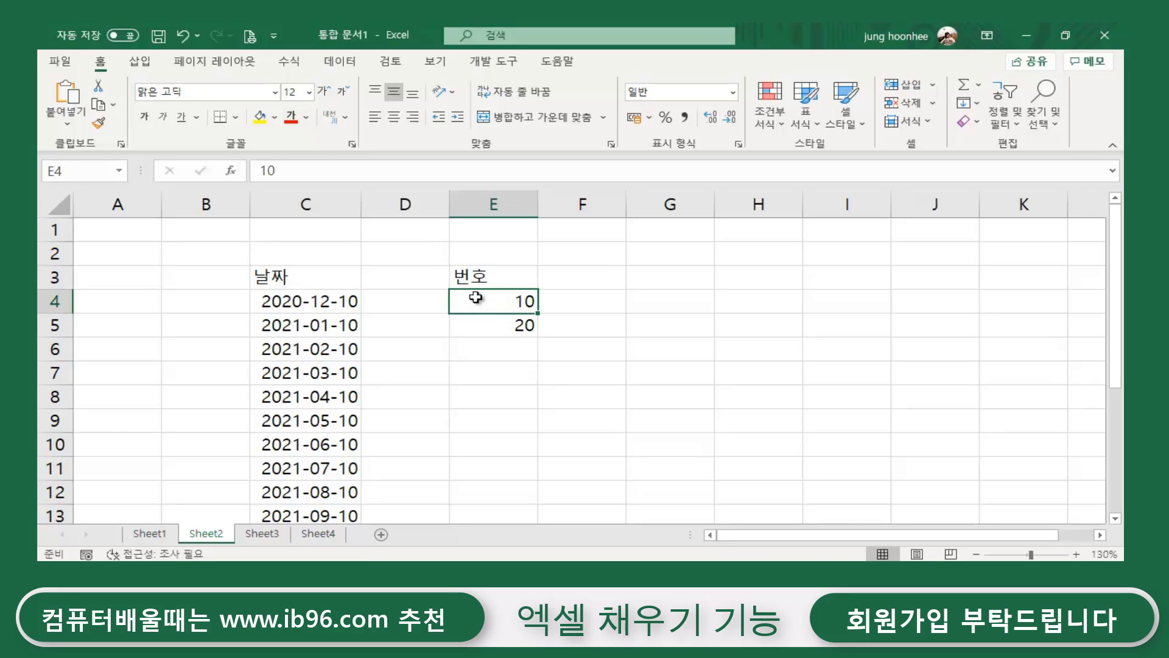
drag(476, 298, 470, 326)
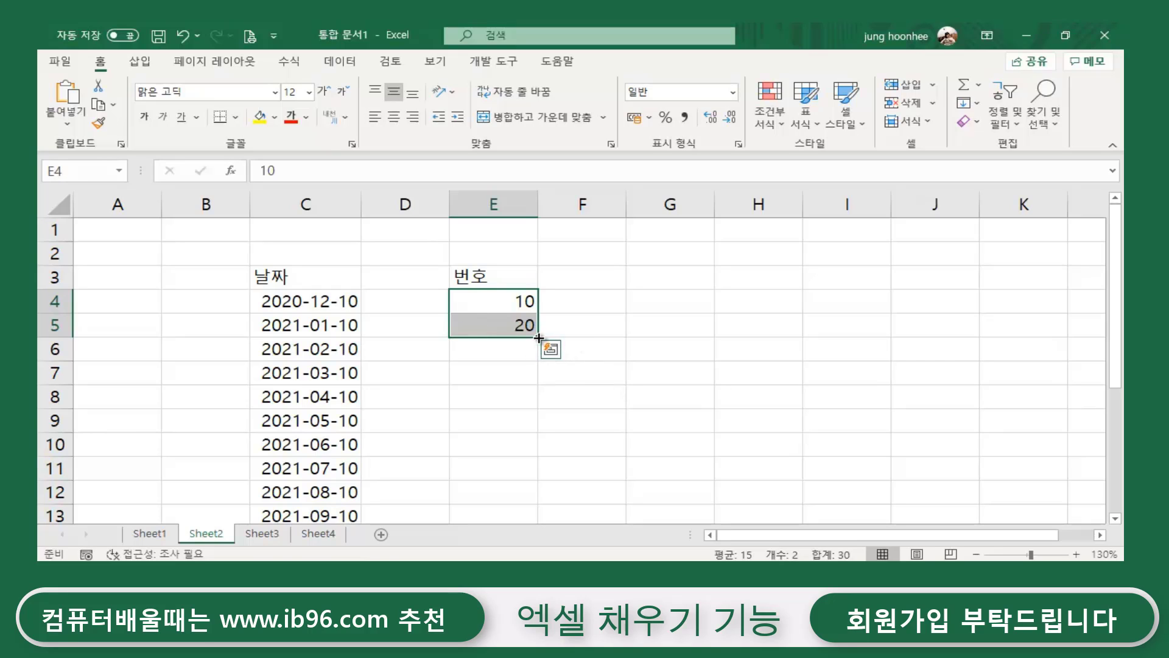
drag(540, 337, 539, 518)
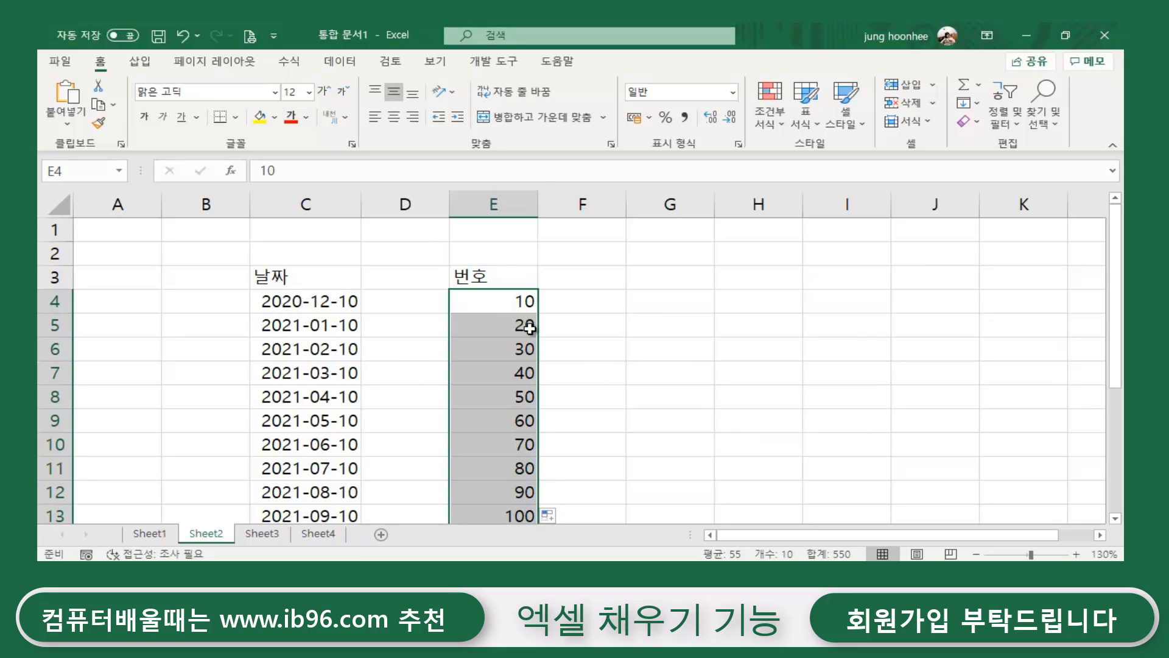
click(514, 368)
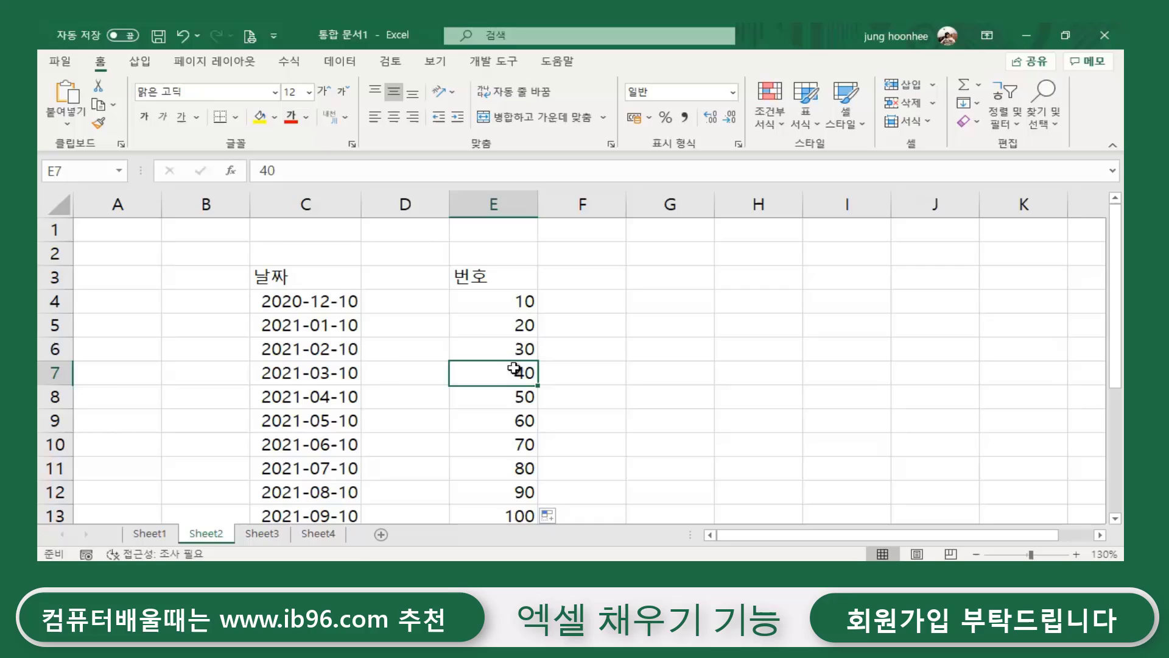
click(319, 381)
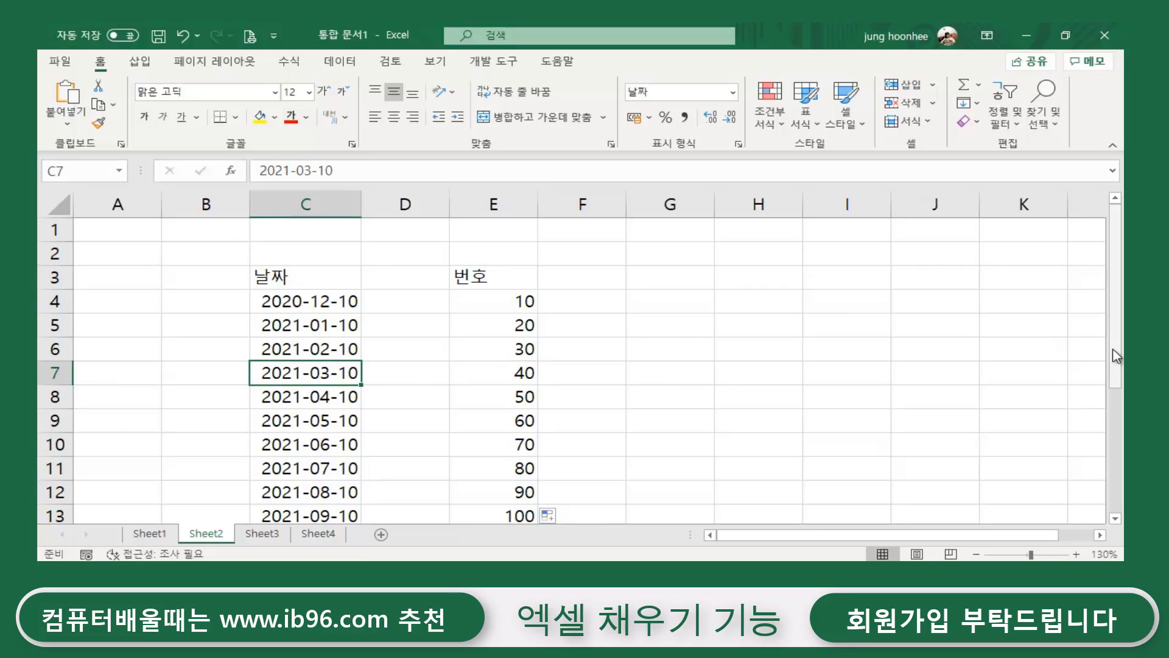
click(679, 276)
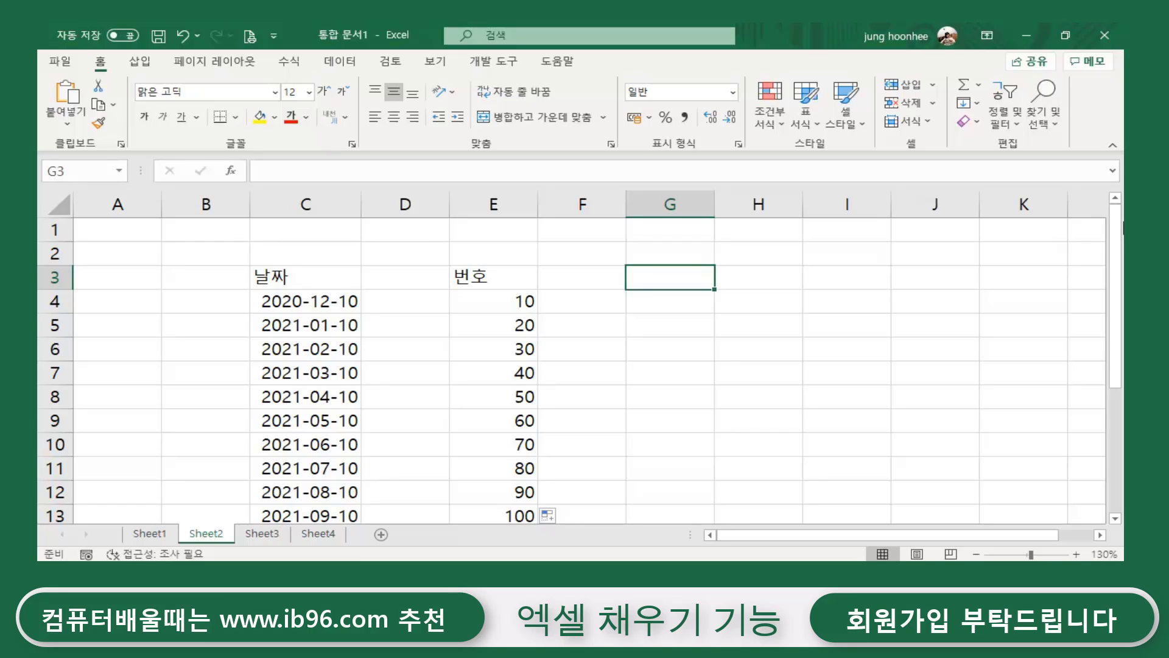
Type the header 부서연락 in G3 and 영업1팀 in G4.
text(ㅅ)
key(BackSpace)
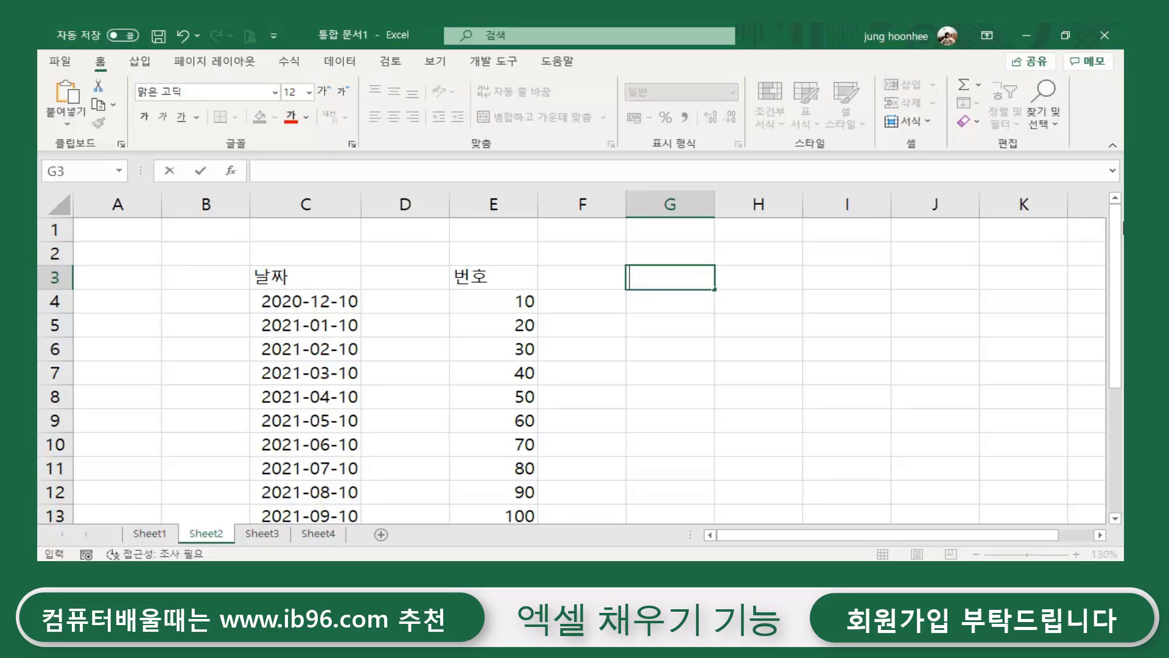
text(ㅂㅜㅅㅓㅇ)
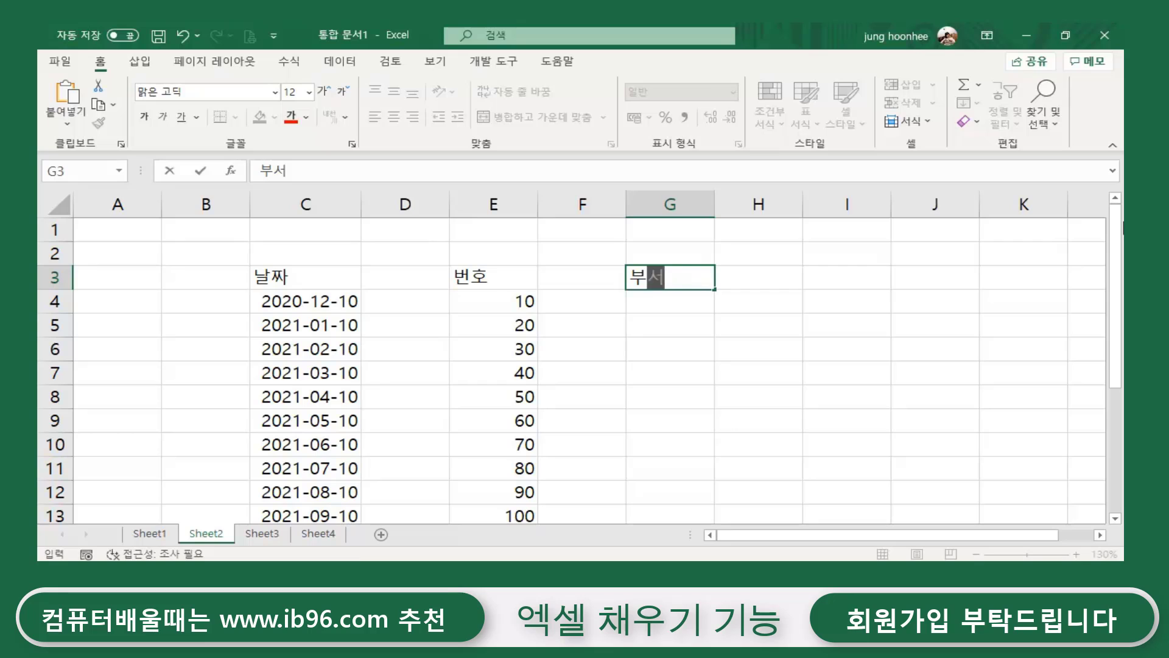
text(ㅕㄴㄹㅏㄱ)
key(Return)
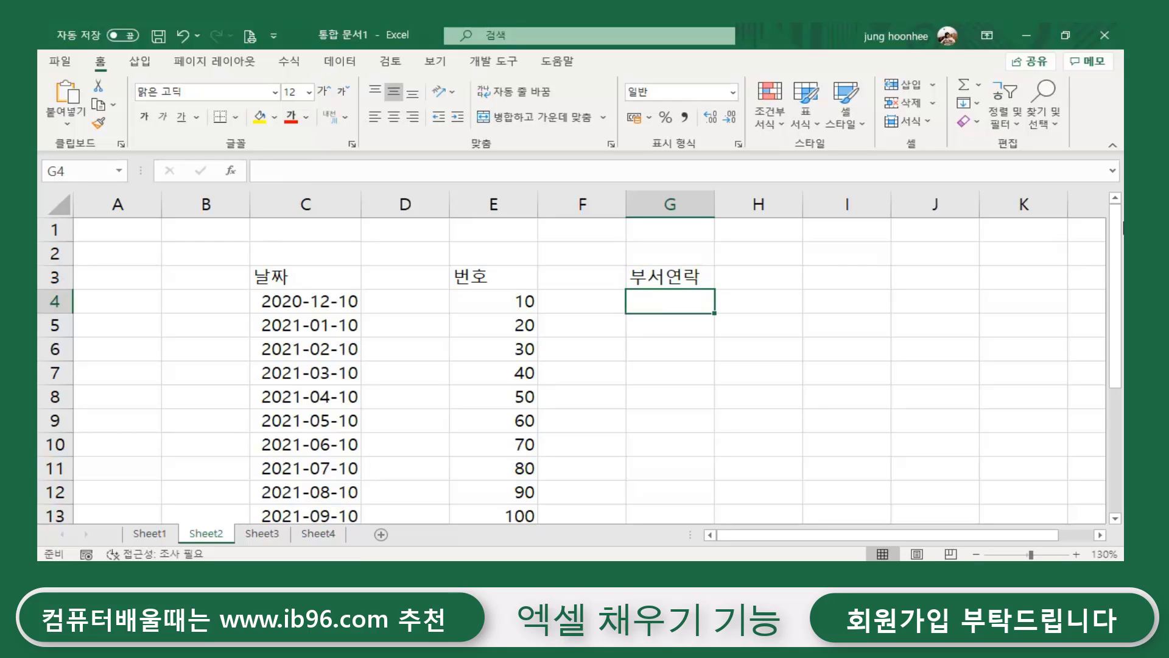
text(ㅇㅕㅇㅇ)
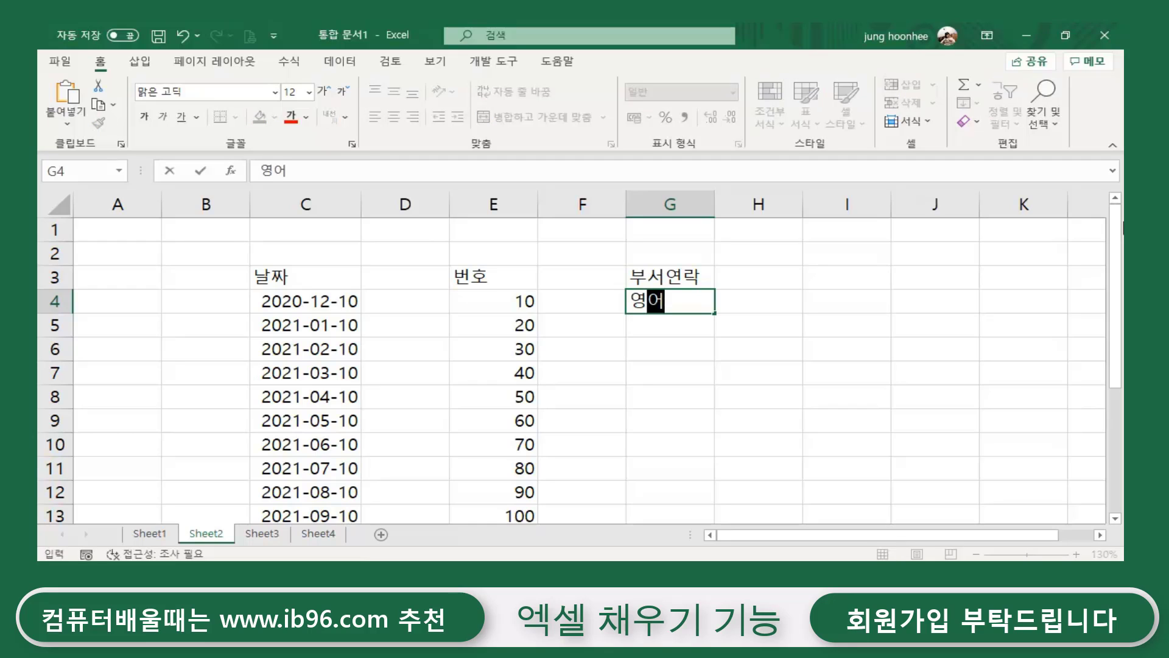
text(ㅓㅂ1)
text(ㅌ)
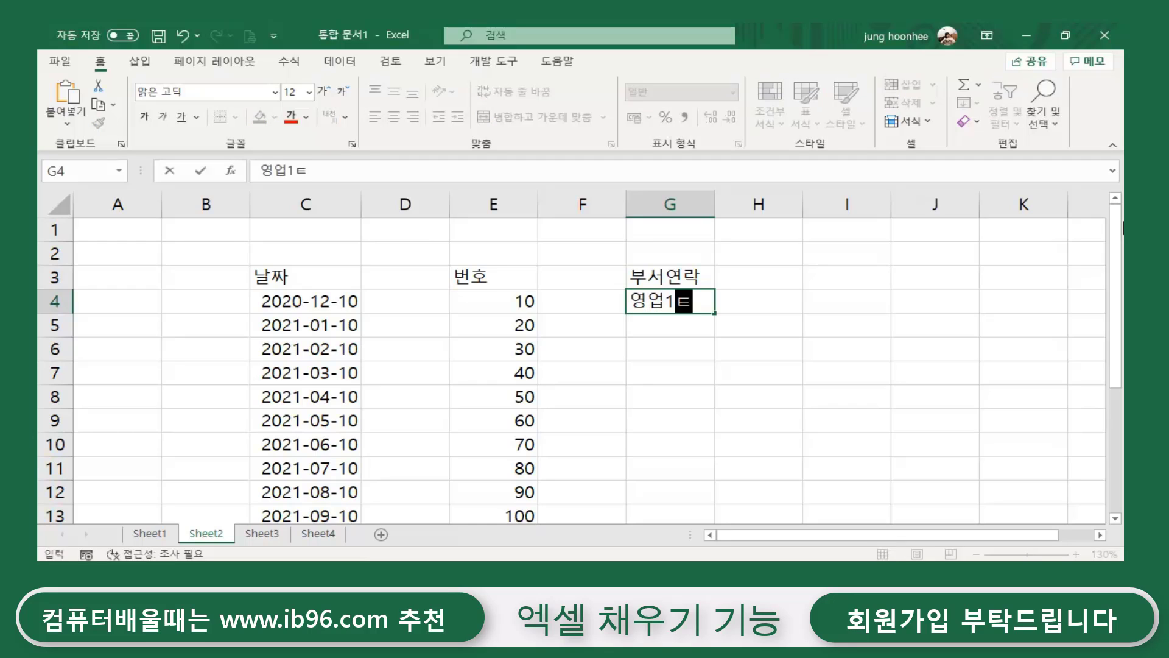
text(ㅣㅁ)
key(Return)
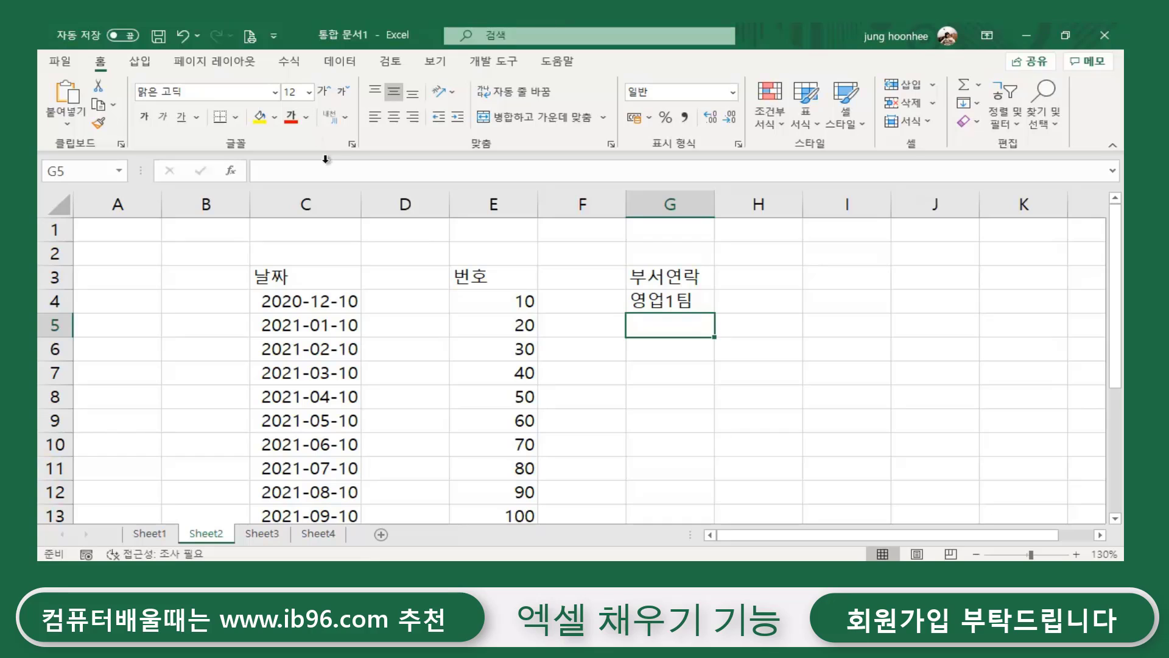
click(674, 300)
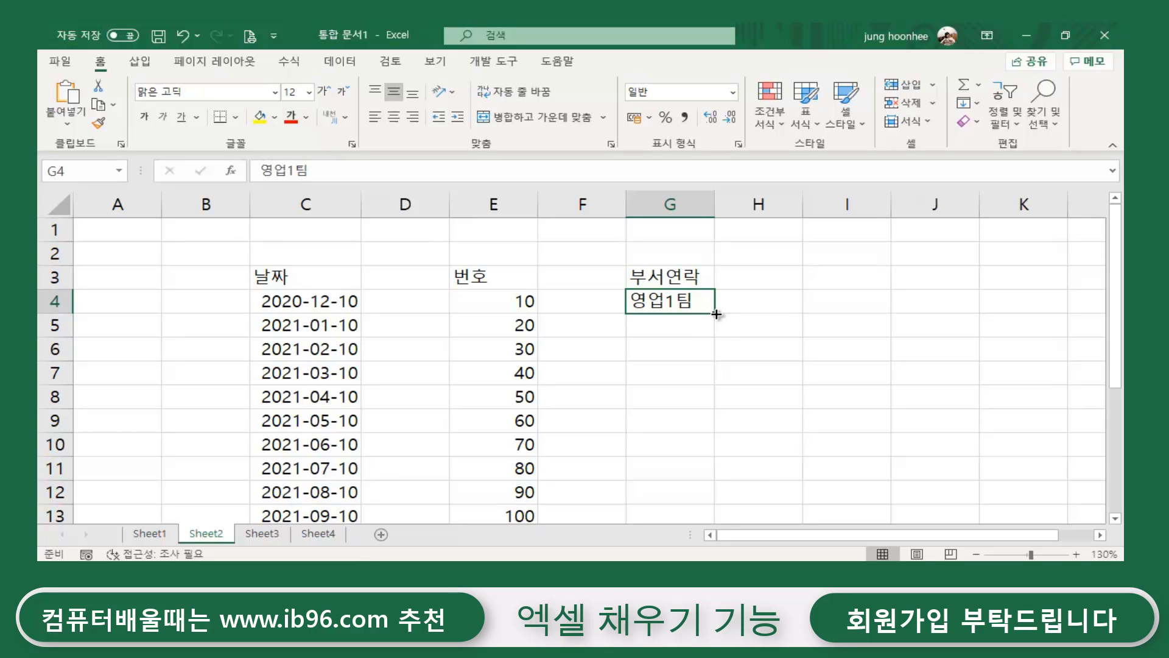
Fill G4 down to G10 with 영업1팀 through 영업7팀, then switch to Sheet3.
drag(716, 314, 710, 448)
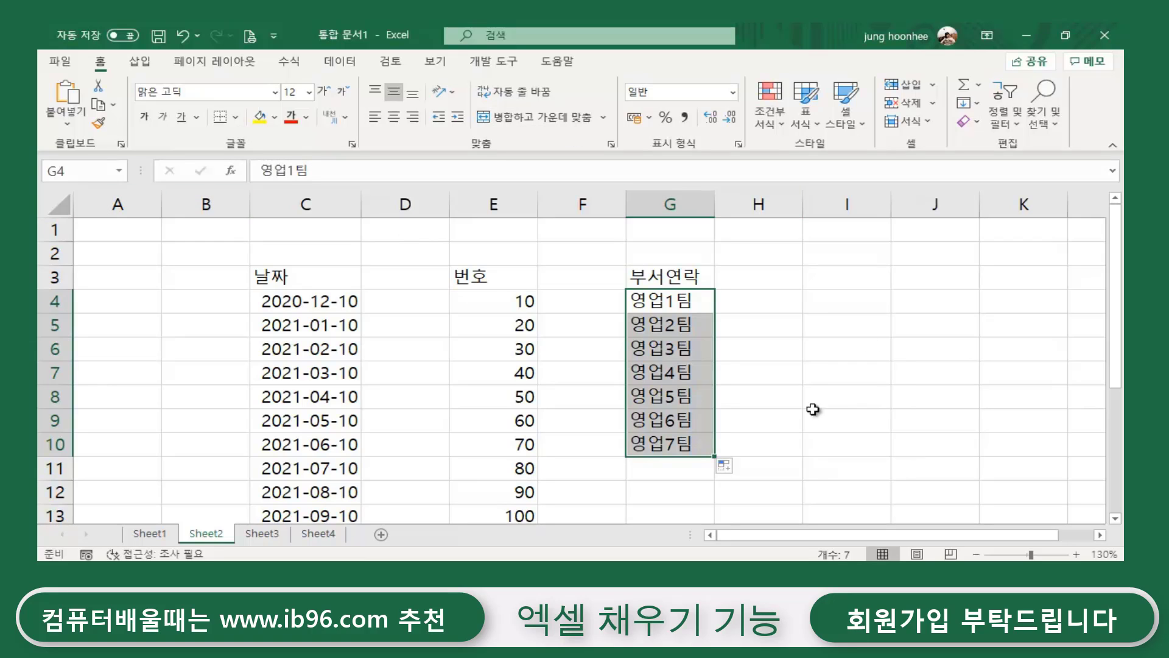
click(890, 419)
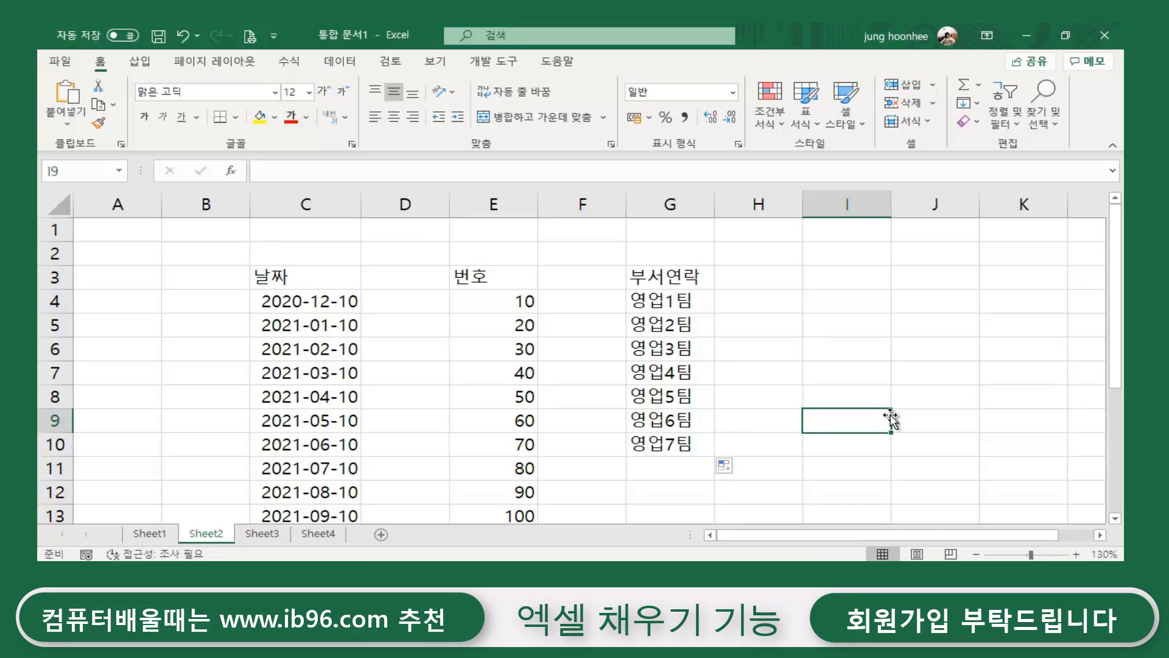
click(261, 535)
click(707, 443)
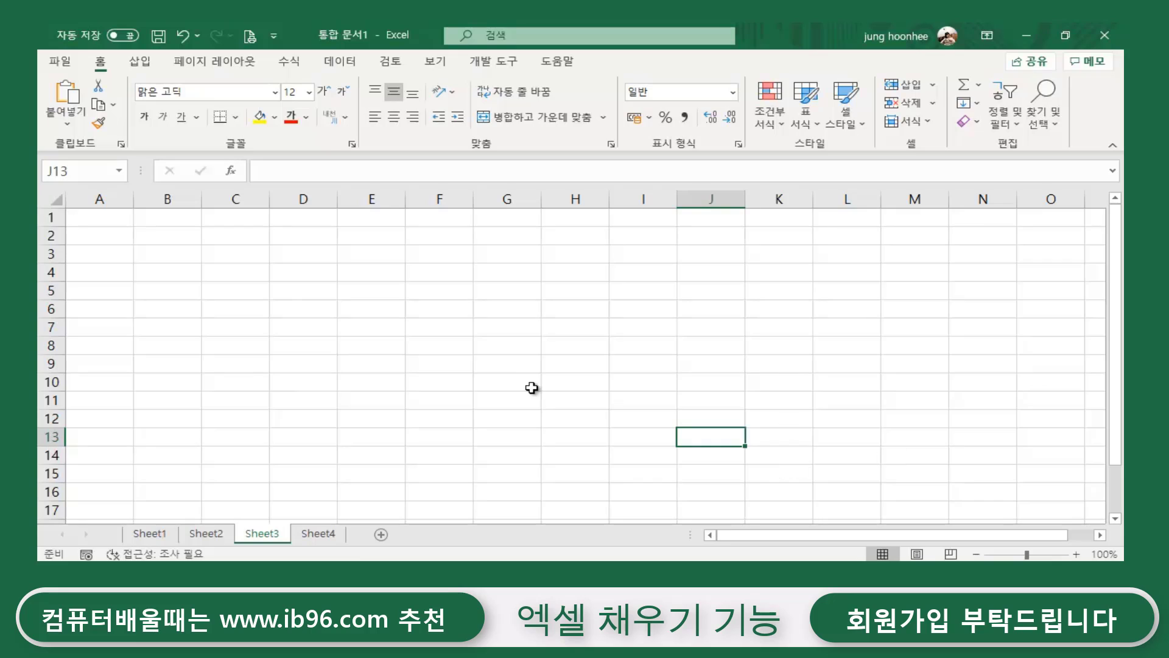
Rename Sheet3 to 주간계획표 and return to that sheet.
click(513, 379)
click(265, 277)
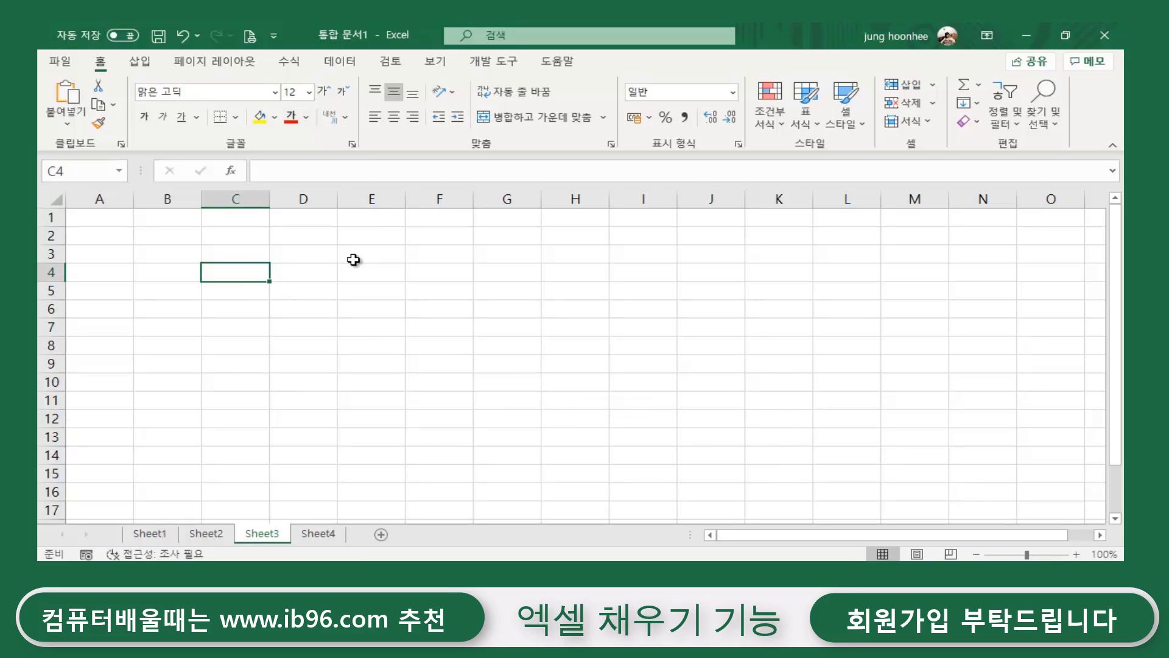
double_click(267, 535)
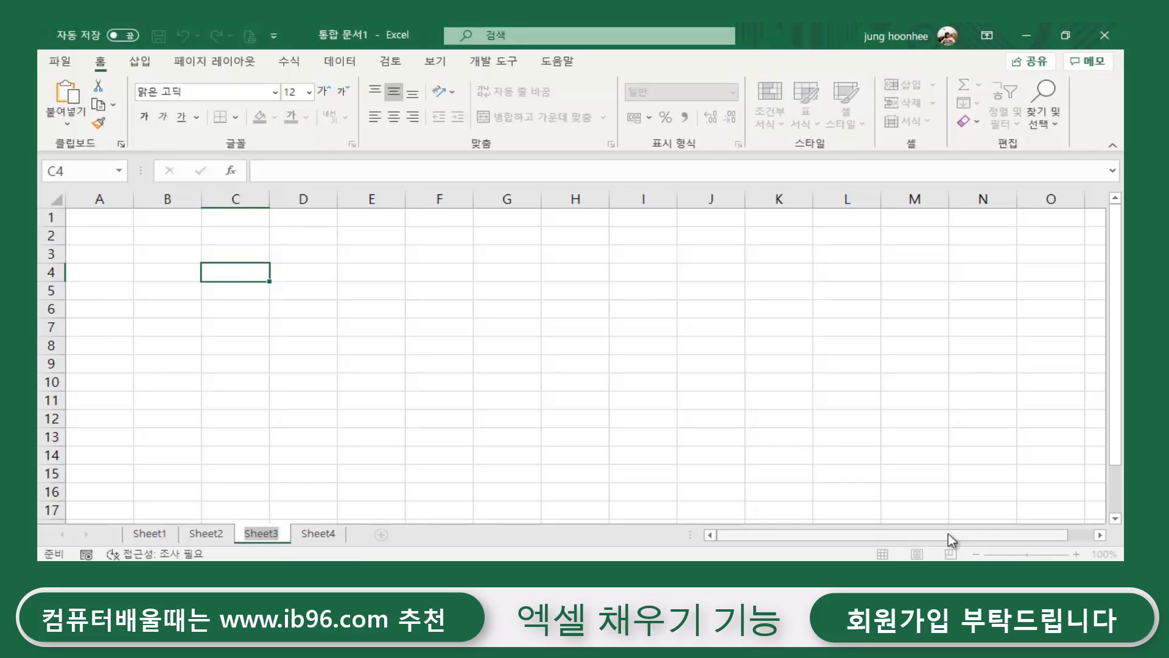
text(주간)
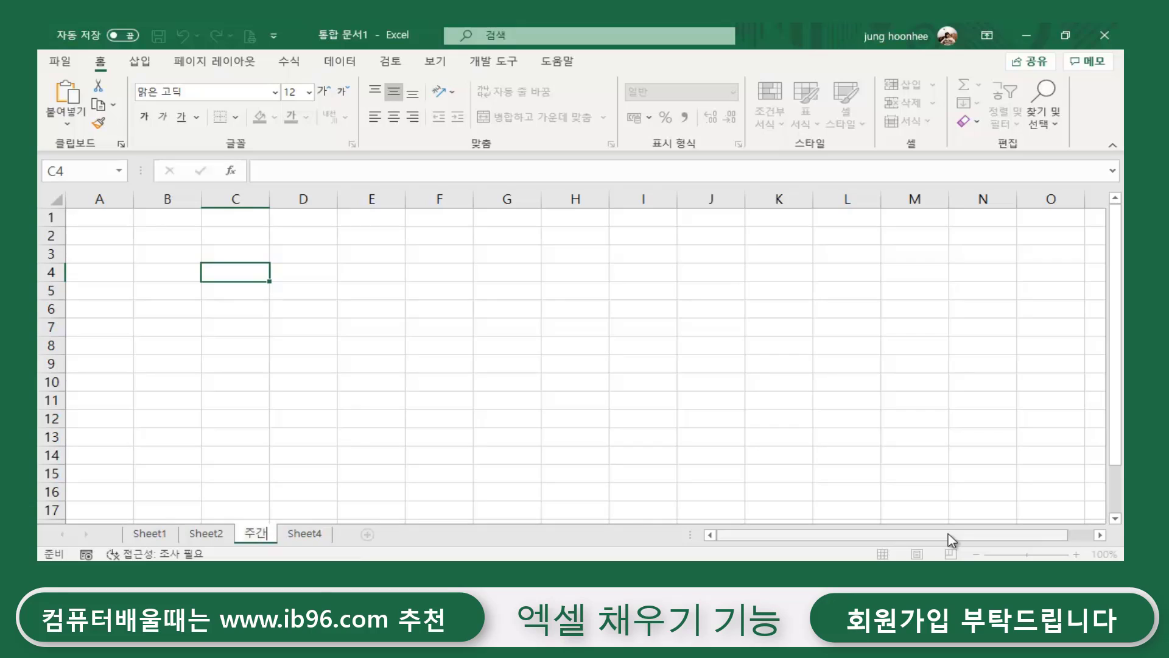
text(ㄱ계획)
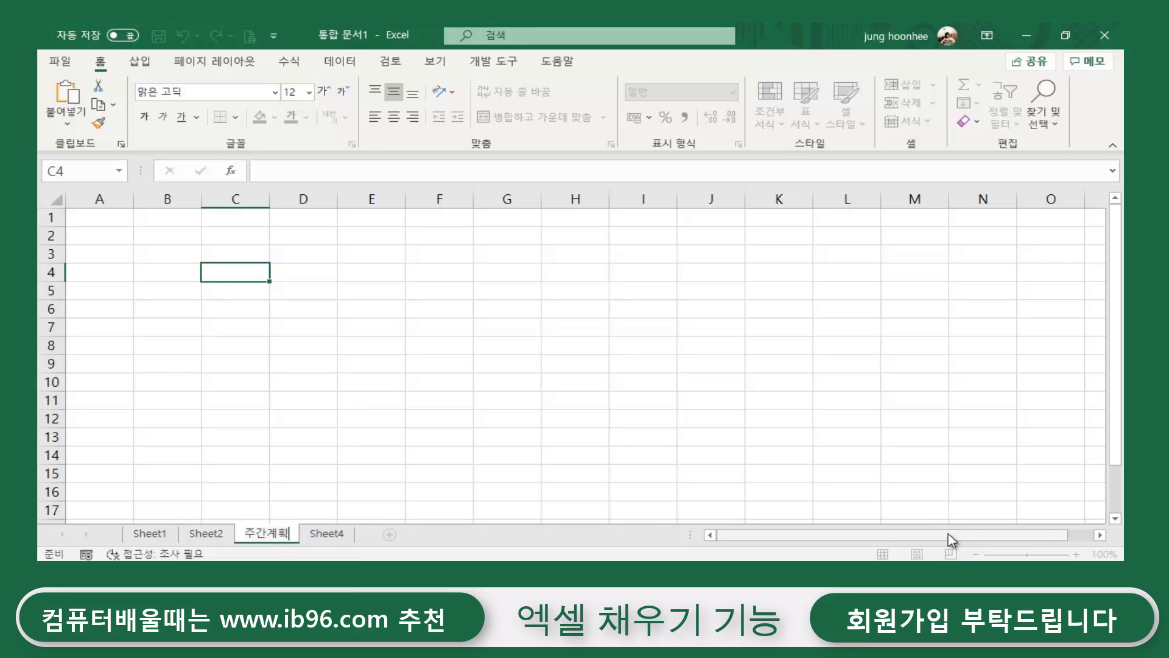
text(표)
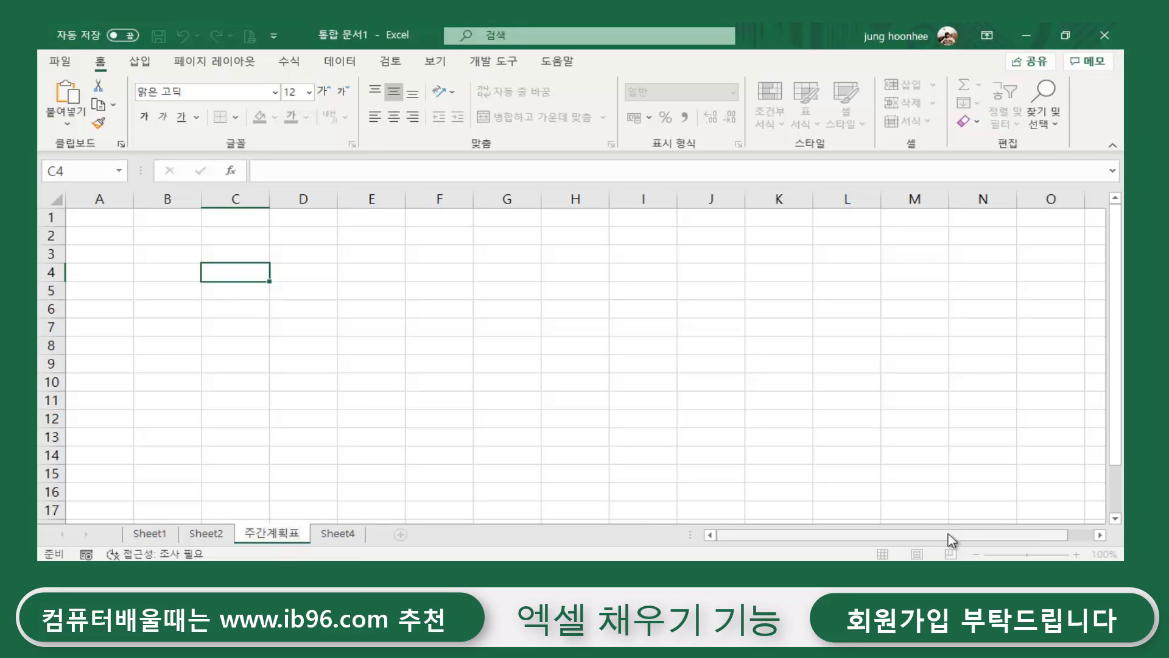
key(Return)
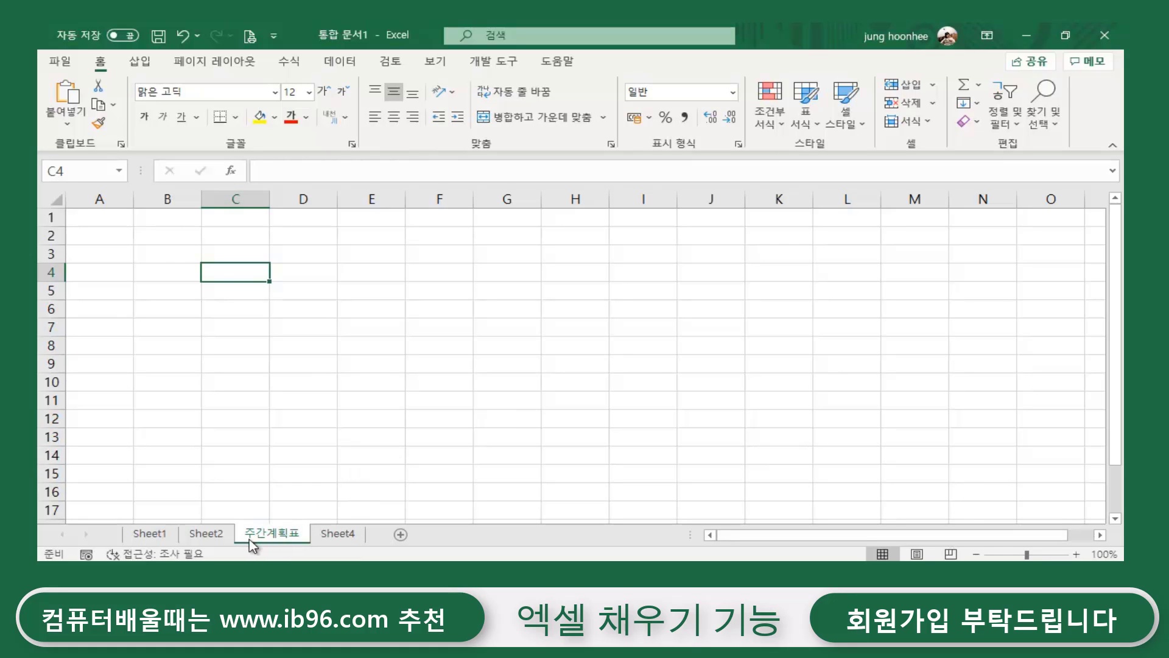
click(147, 538)
click(204, 539)
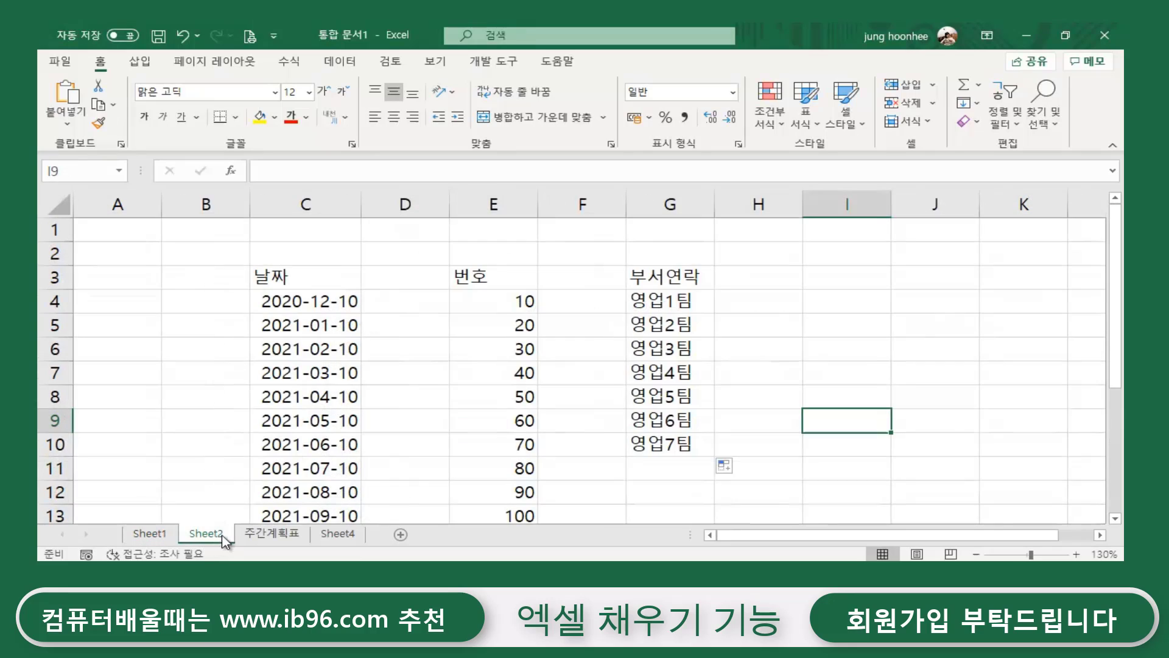
click(278, 537)
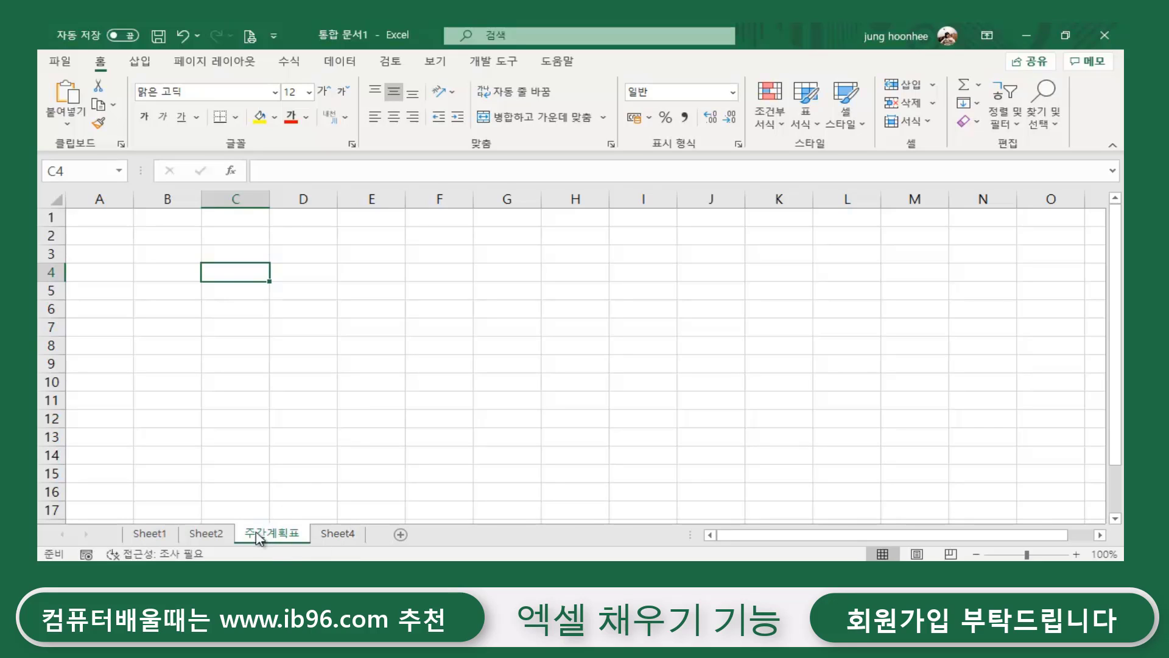
Set the 주간계획표 tab colour to orange from the custom colour palette.
right_click(282, 536)
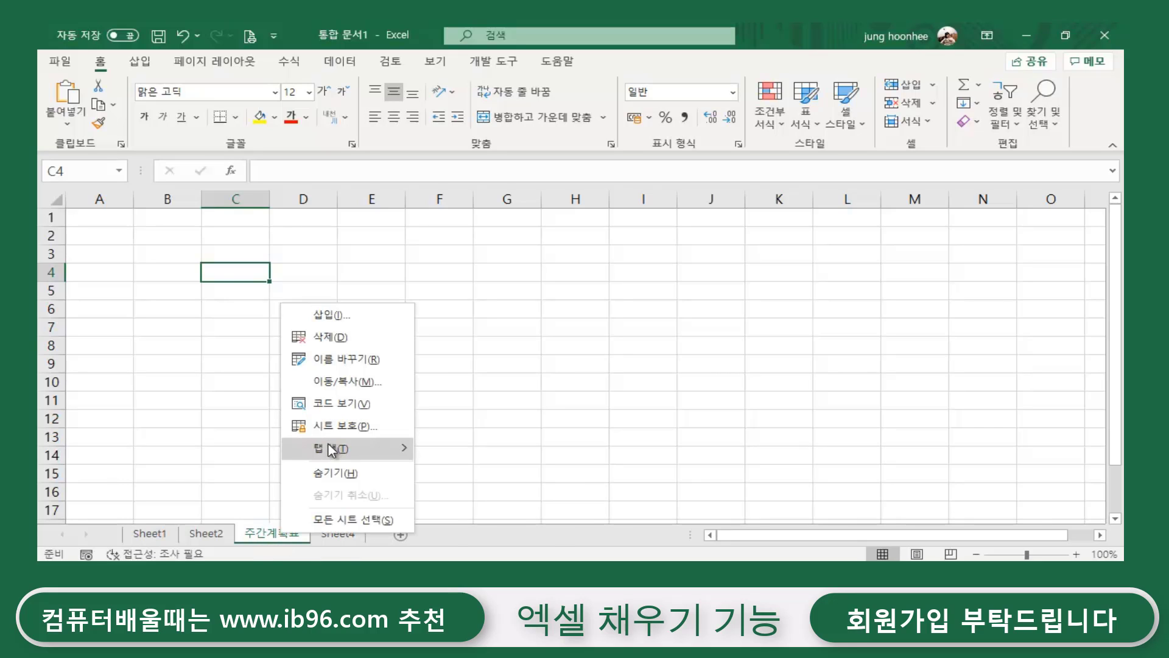
mouse_move(347, 447)
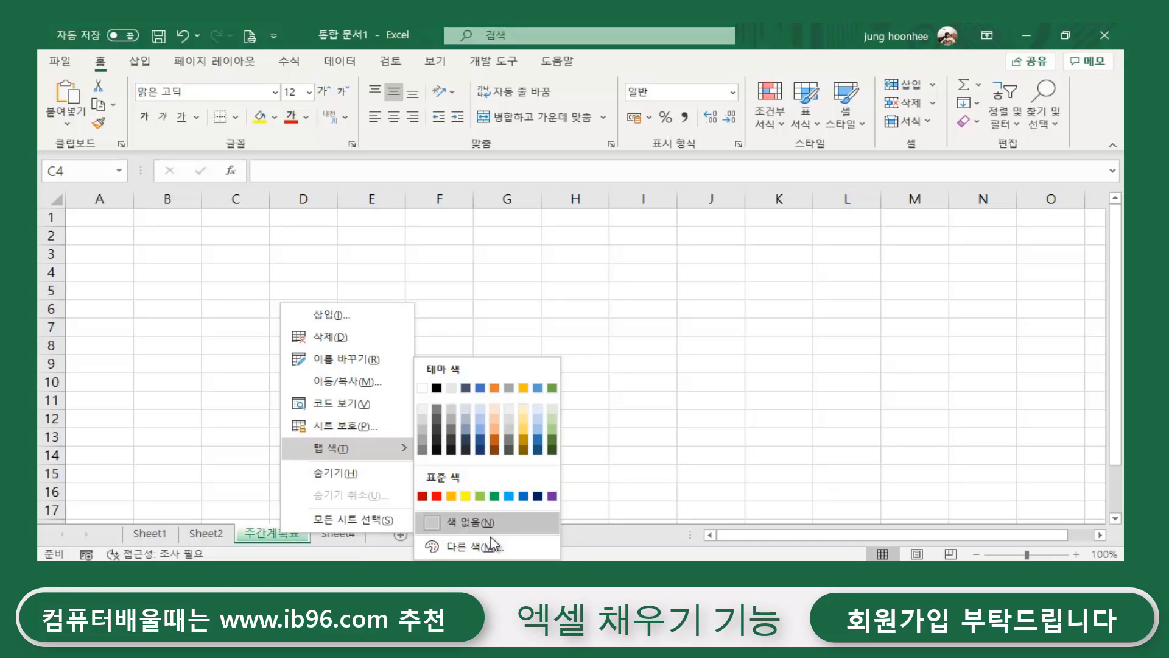
click(466, 546)
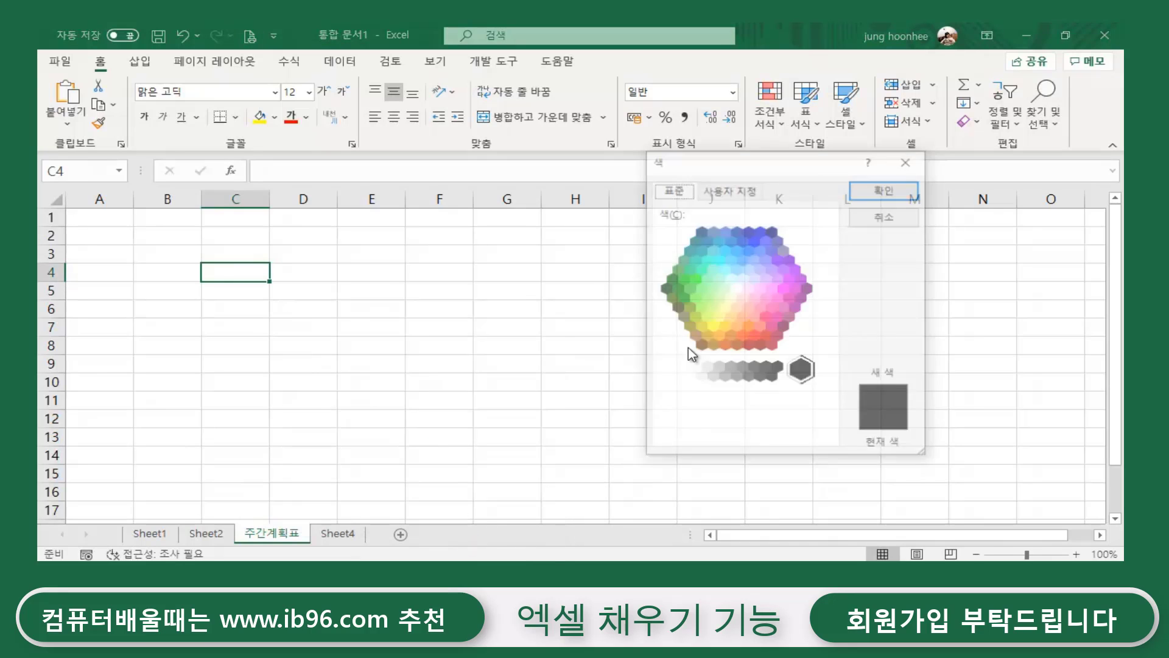
click(748, 327)
click(882, 188)
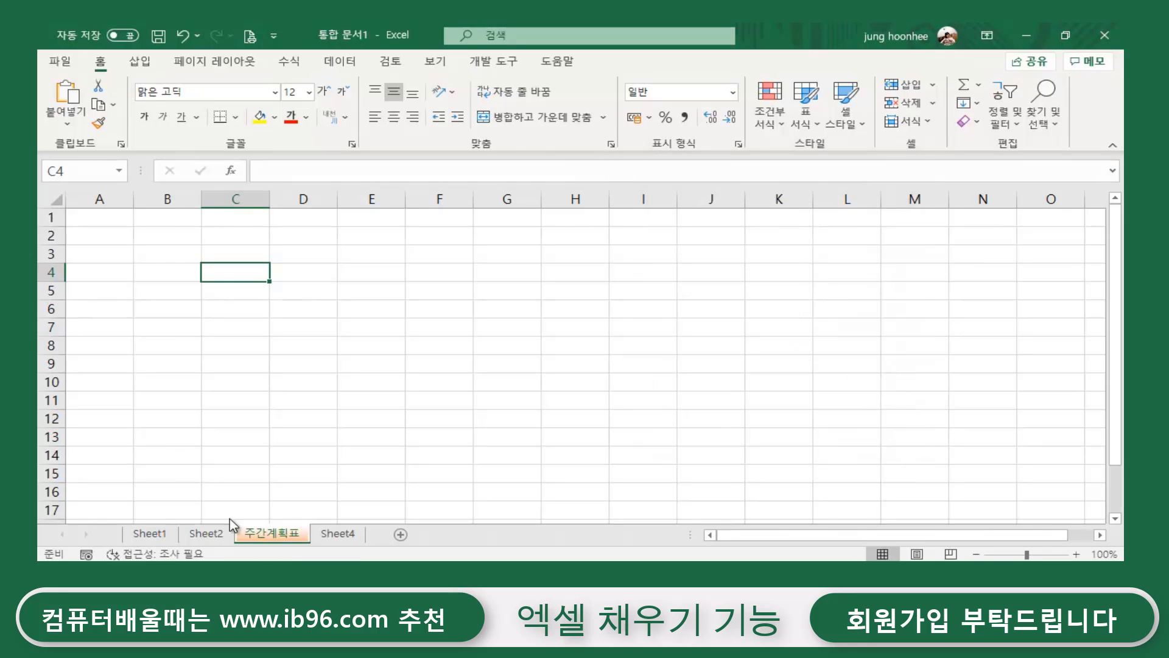
click(335, 535)
click(282, 534)
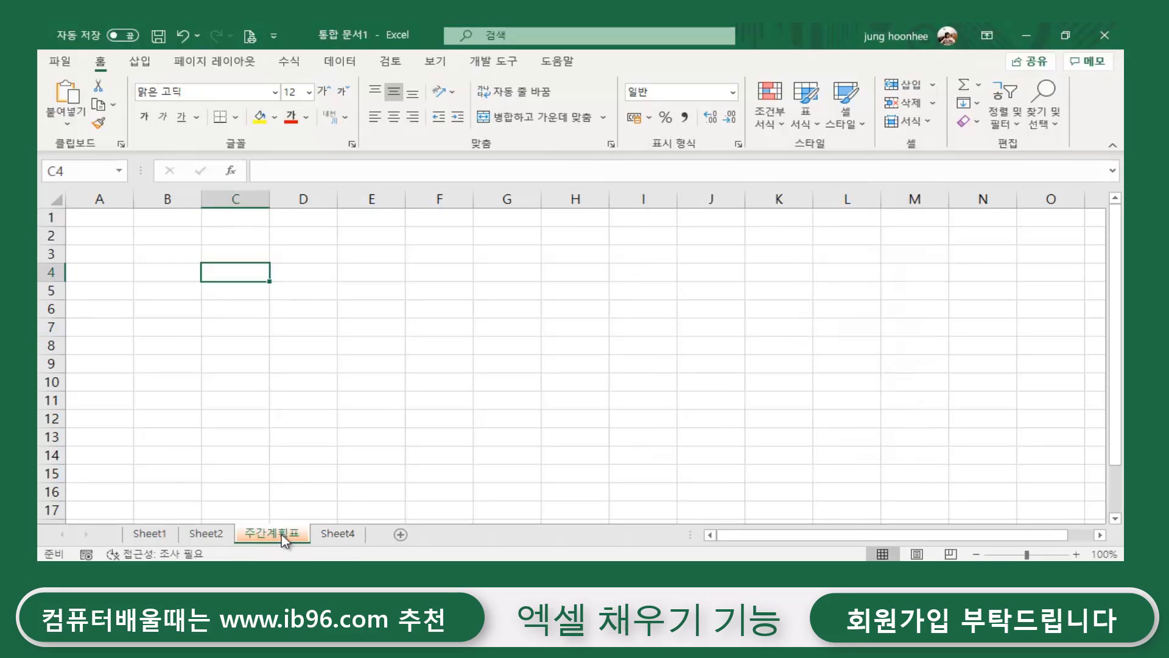
click(356, 396)
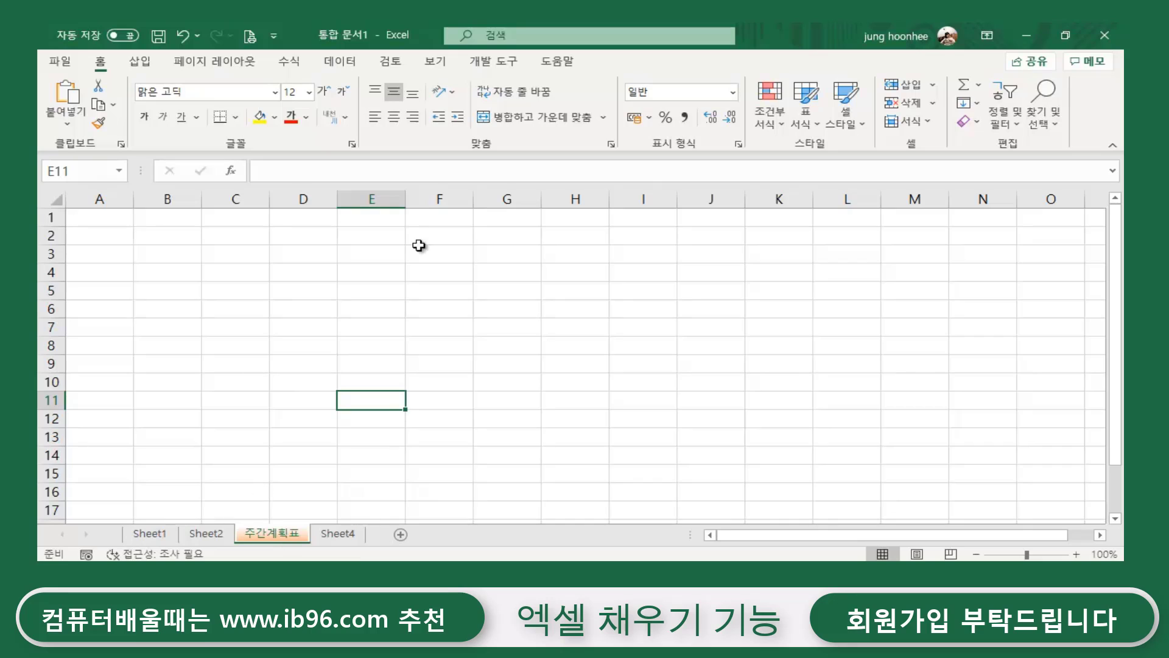
Narrow column A on the 주간계획표 sheet to a width of about 6.89.
click(369, 272)
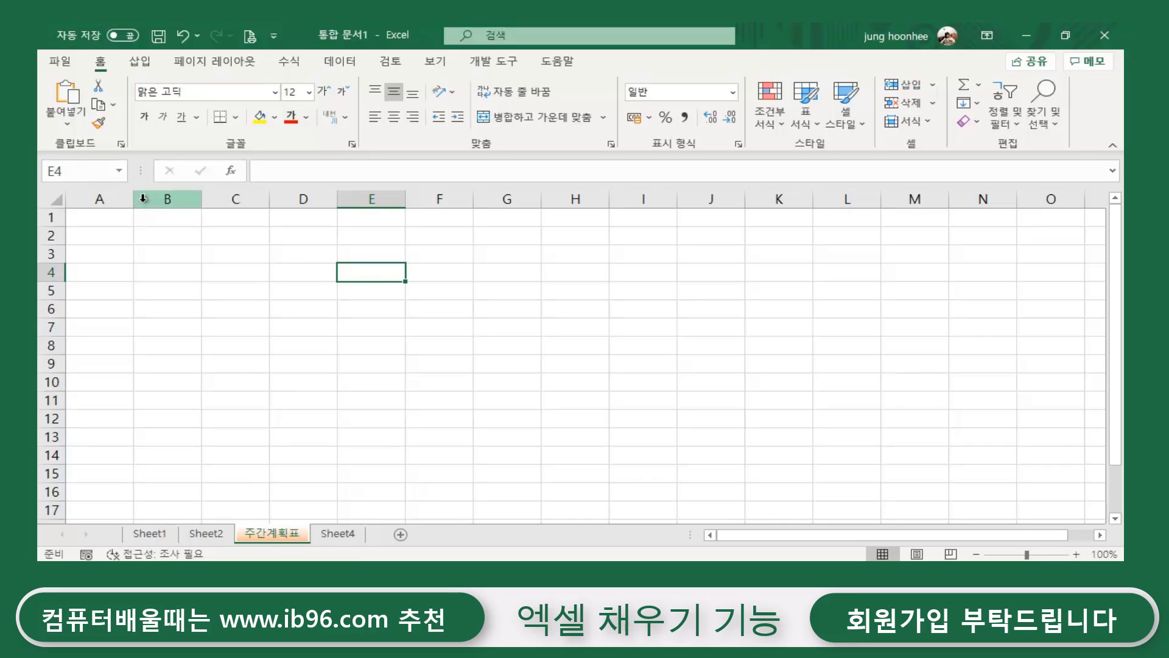
drag(133, 199, 104, 205)
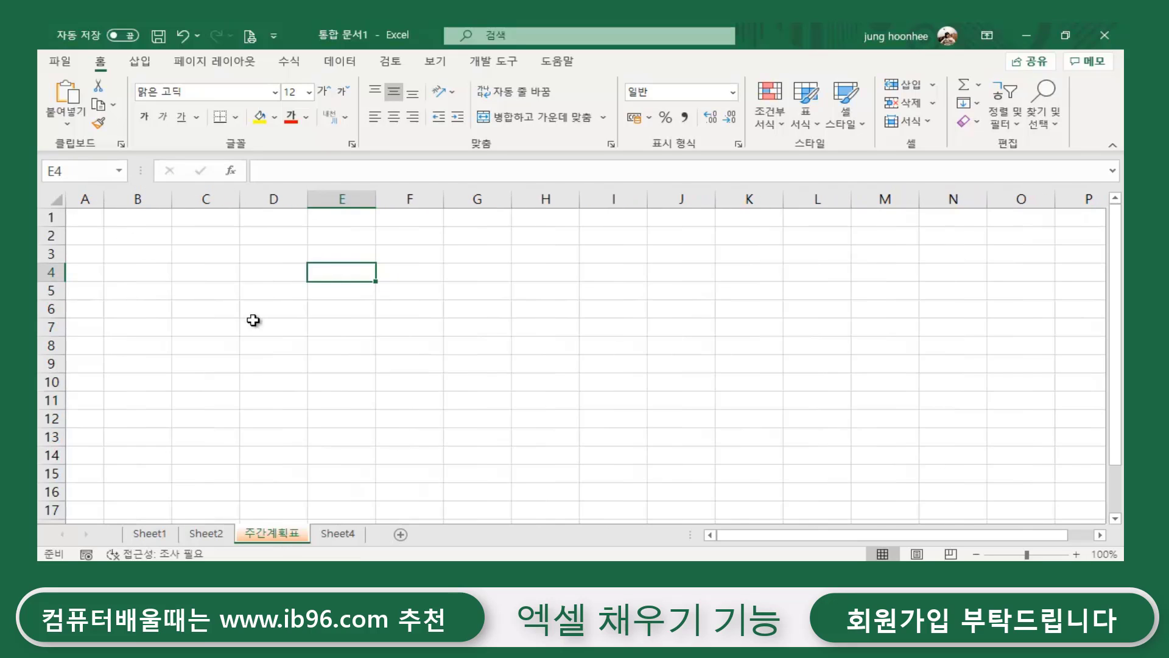
click(253, 323)
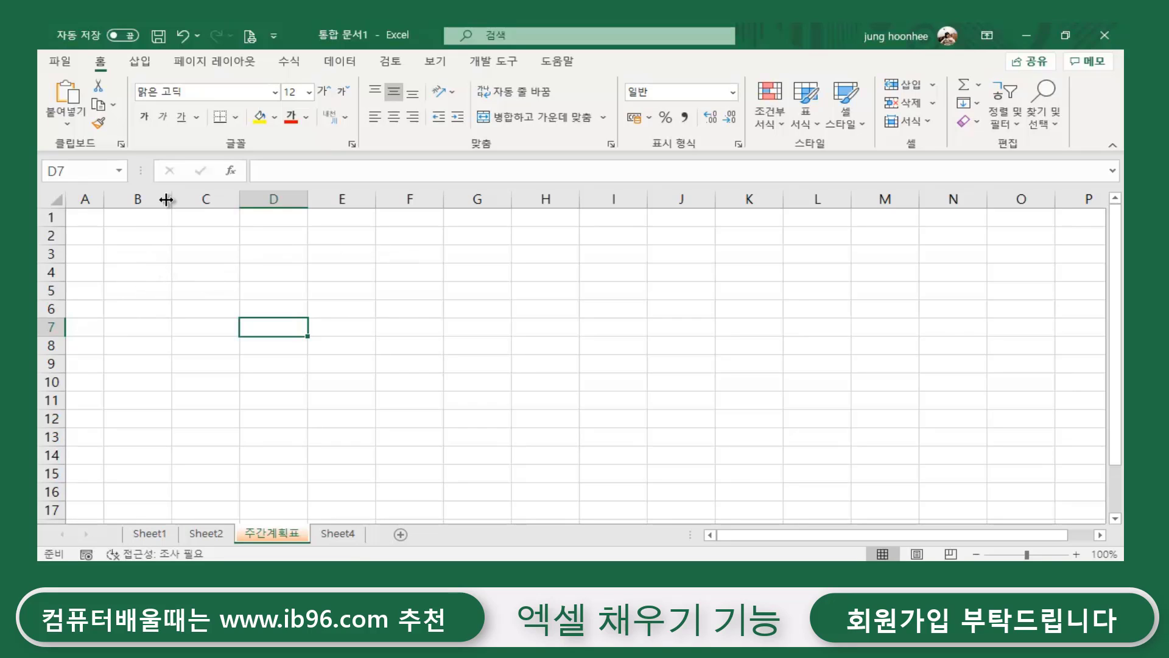
click(202, 272)
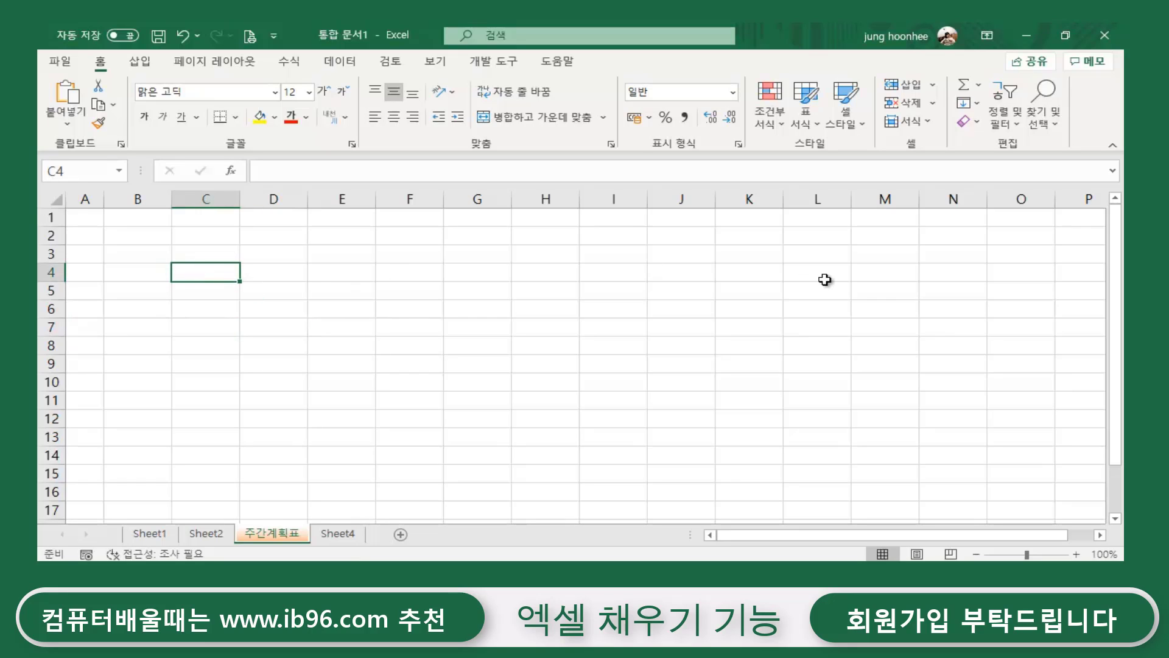
Enter the heading 시간 in C4 and the time 6:00 in C5.
text(식)
text(간)
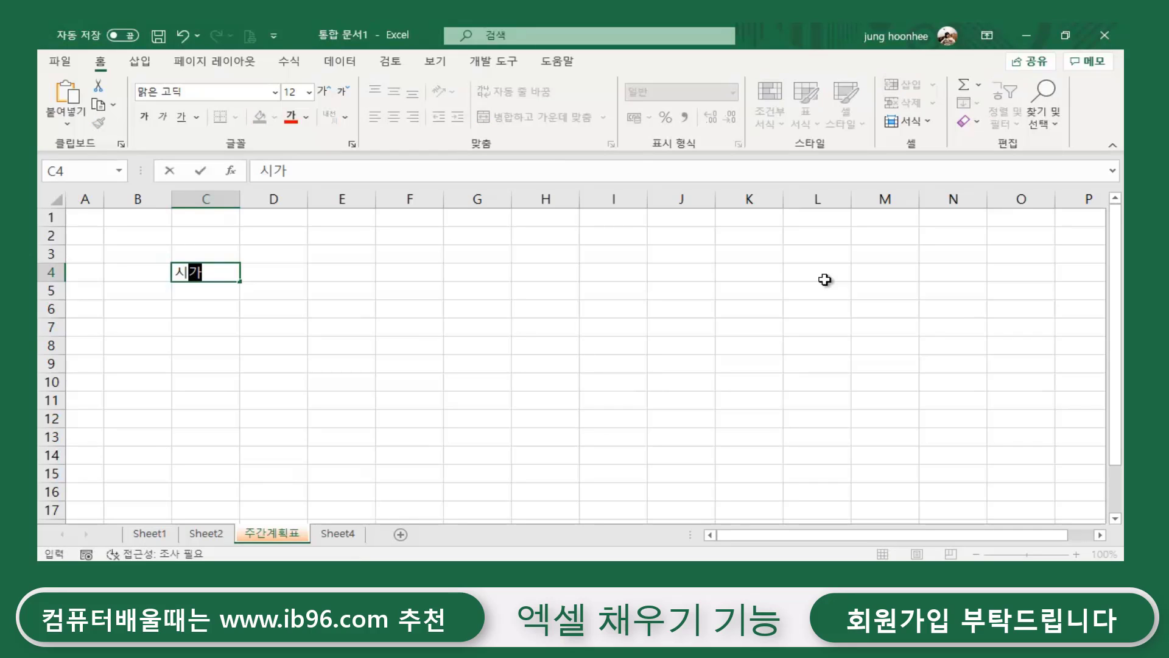
key(Return)
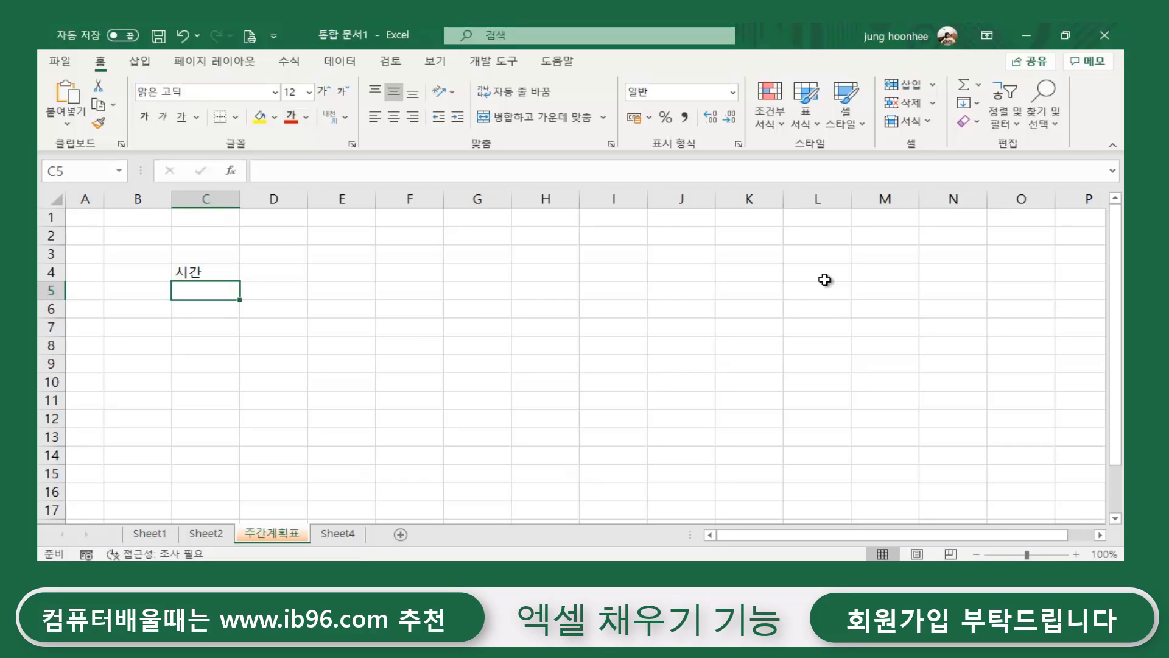
text(6)
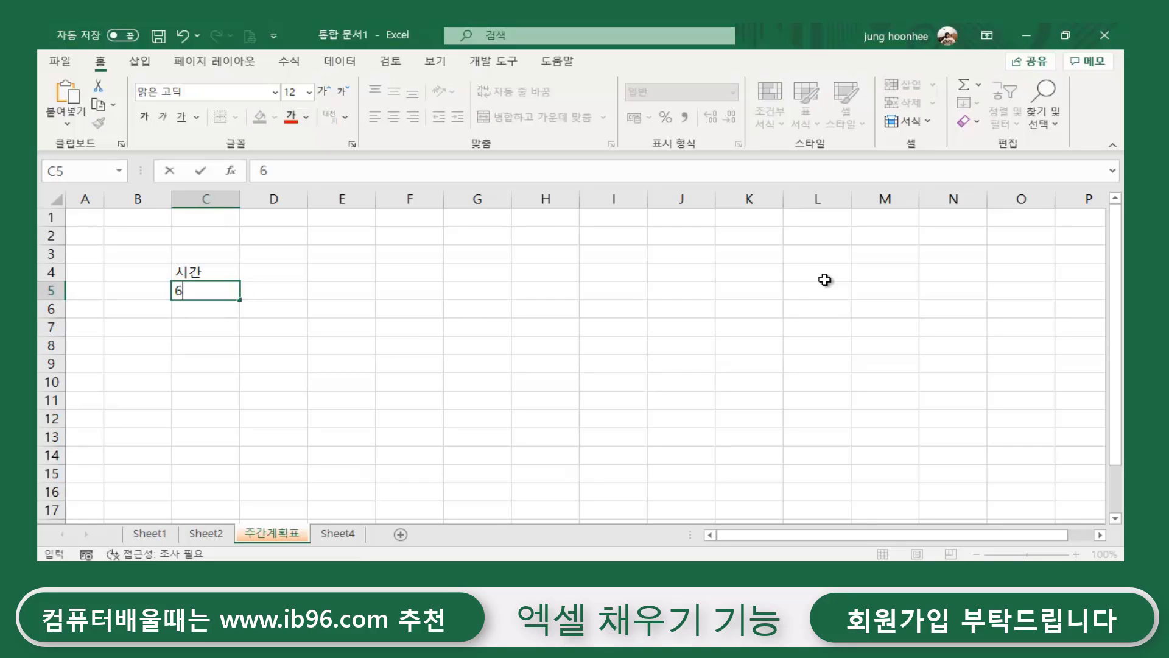
text(:)
text(00)
key(Return)
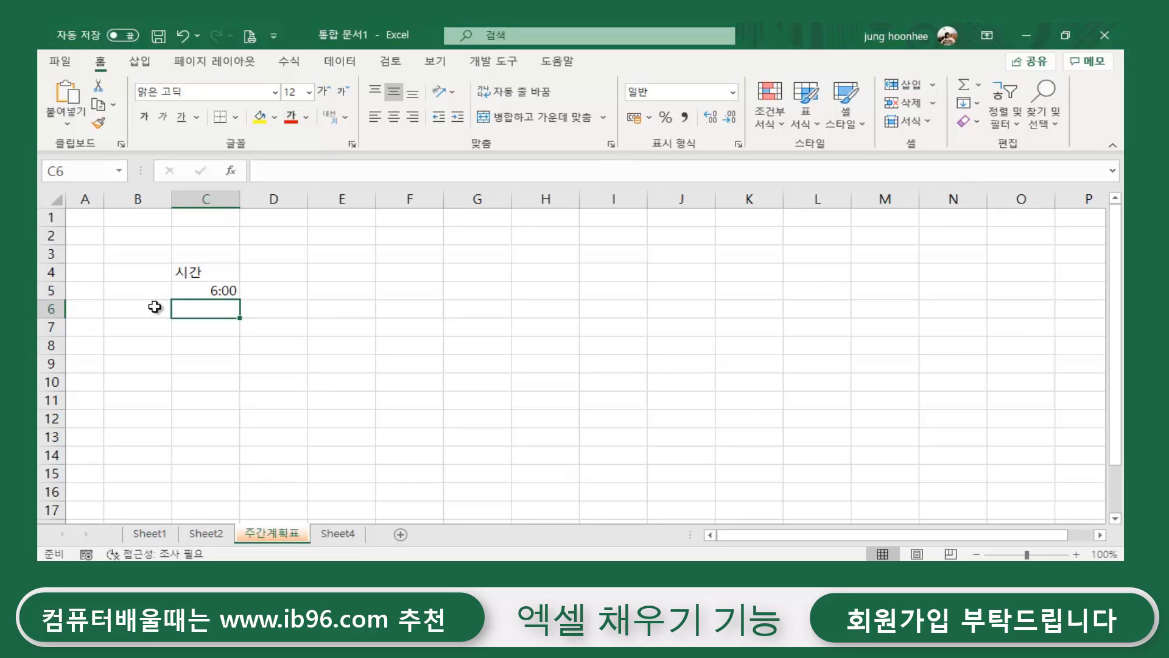
click(222, 290)
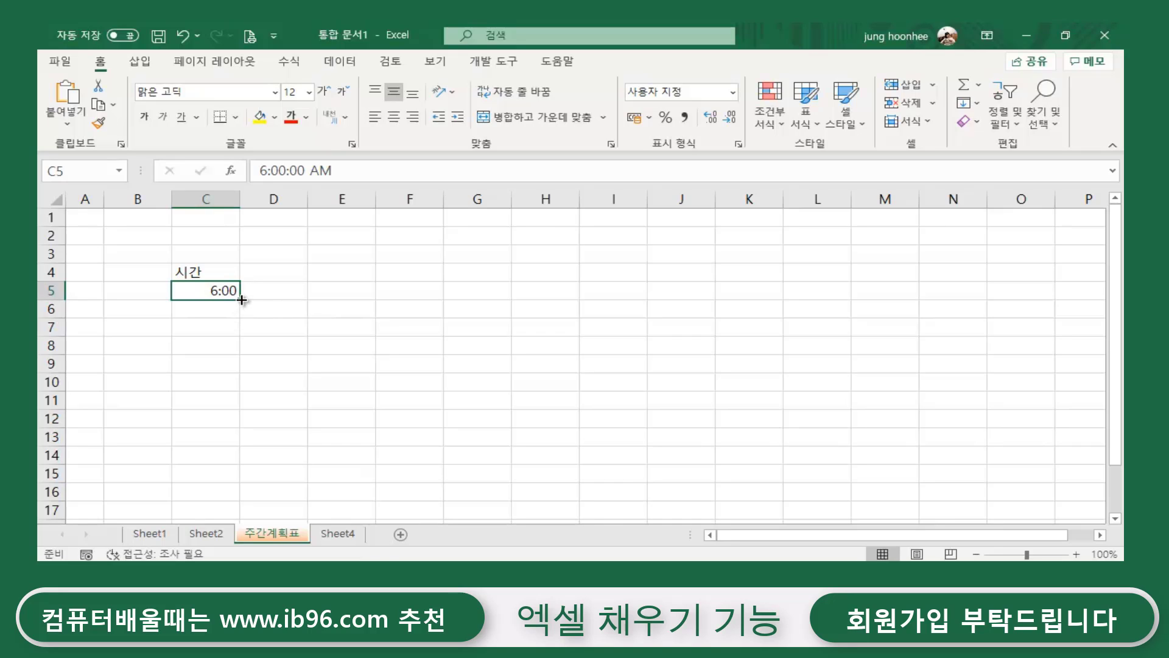
Fill hourly times down column C from 6:00 in C5 to row 27.
mouse_move(242, 300)
mouse_down()
mouse_move(241, 496)
mouse_move(225, 556)
mouse_move(220, 302)
mouse_up()
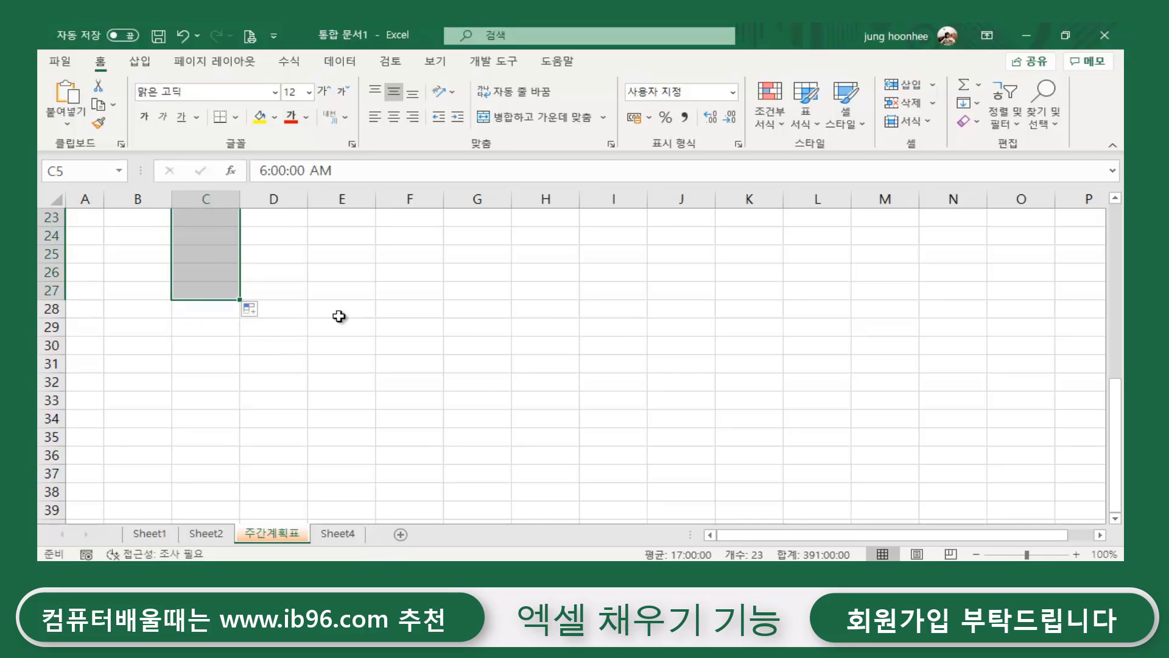
scroll(365, 323, up, 1)
scroll(365, 324, up, 2)
scroll(274, 419, up, 1)
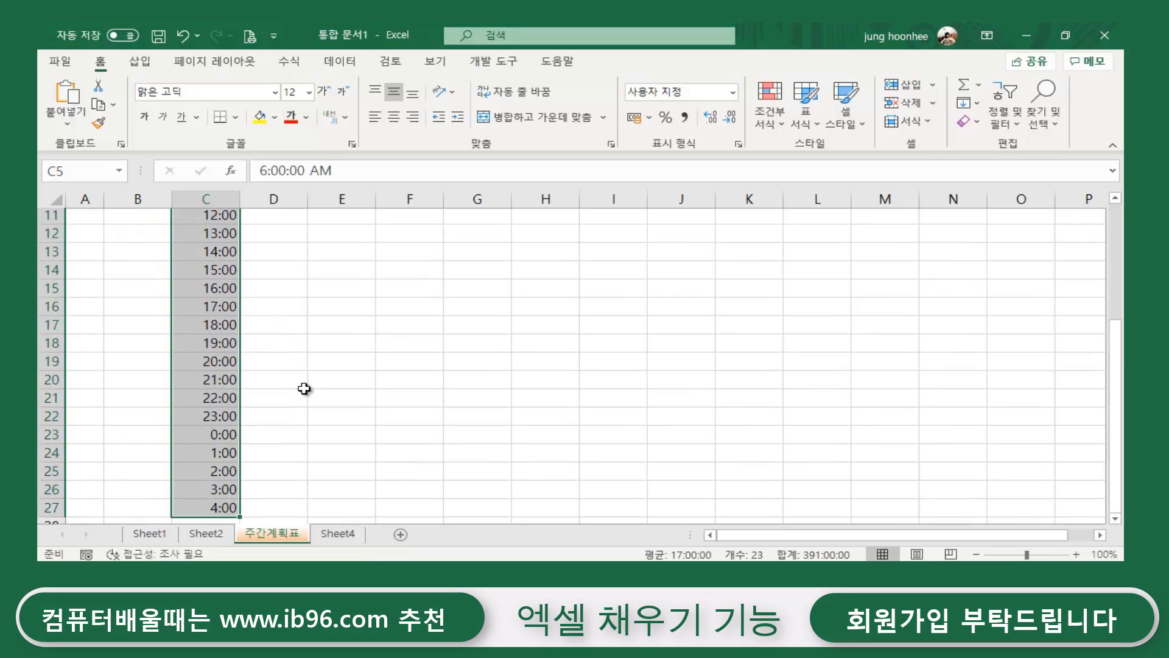
click(292, 438)
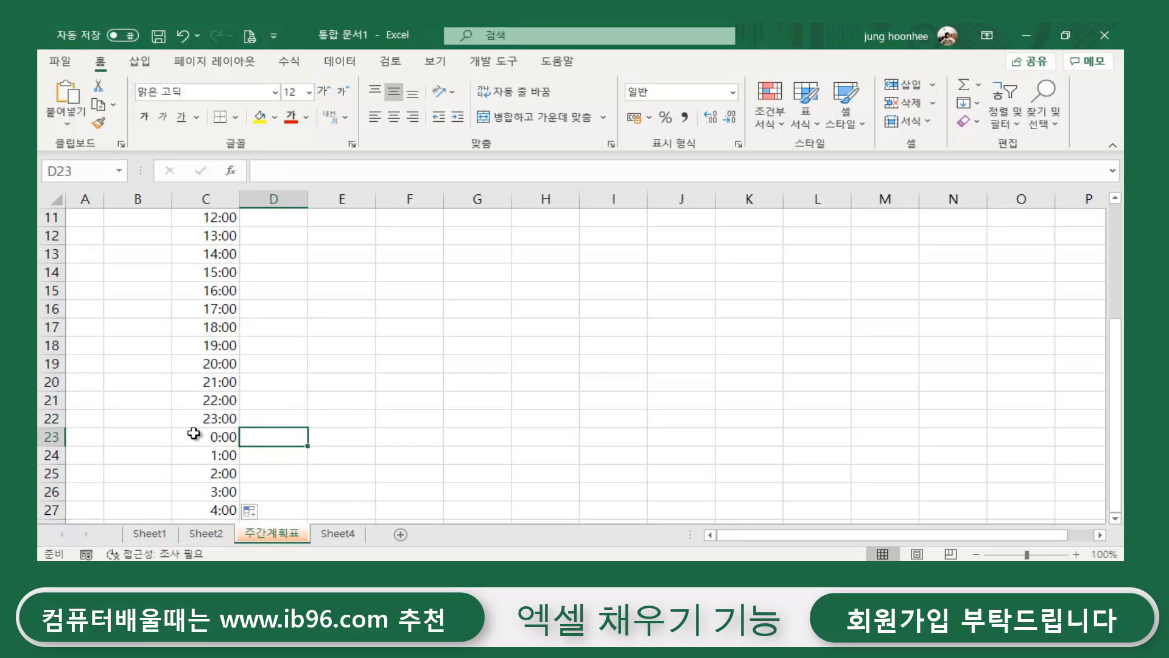
Delete the extra times 1:00–4:00 in C24:C27, leaving 6:00 through 0:00.
click(208, 458)
drag(208, 458, 210, 516)
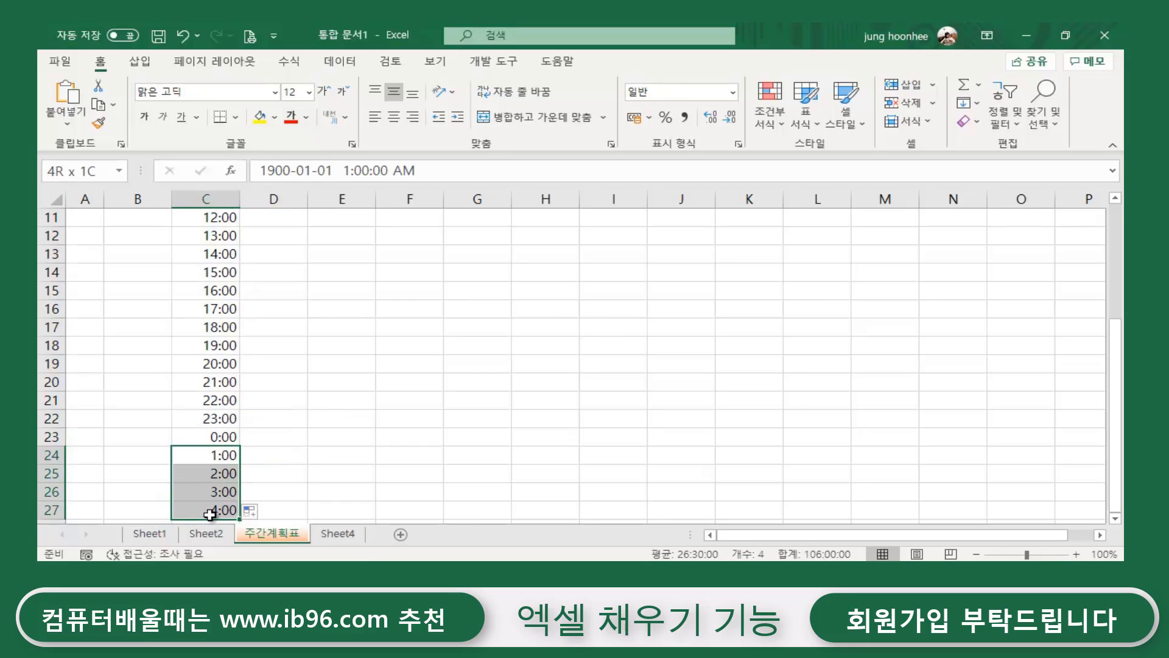
key(Delete)
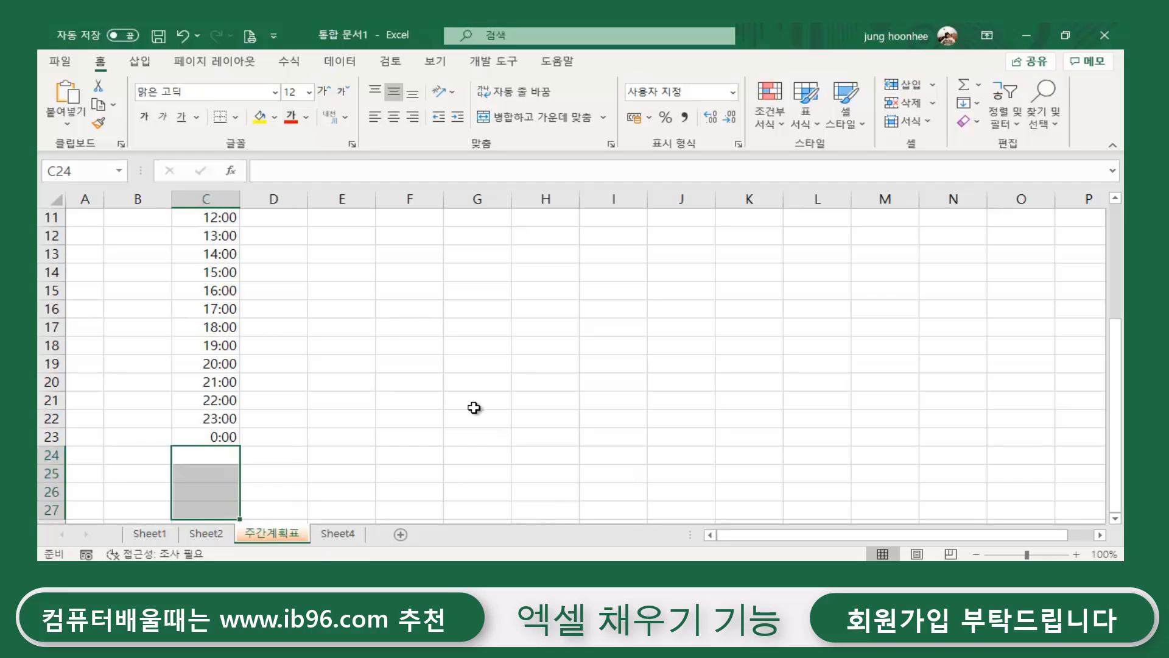
click(473, 402)
scroll(433, 346, up, 2)
scroll(433, 346, up, 1)
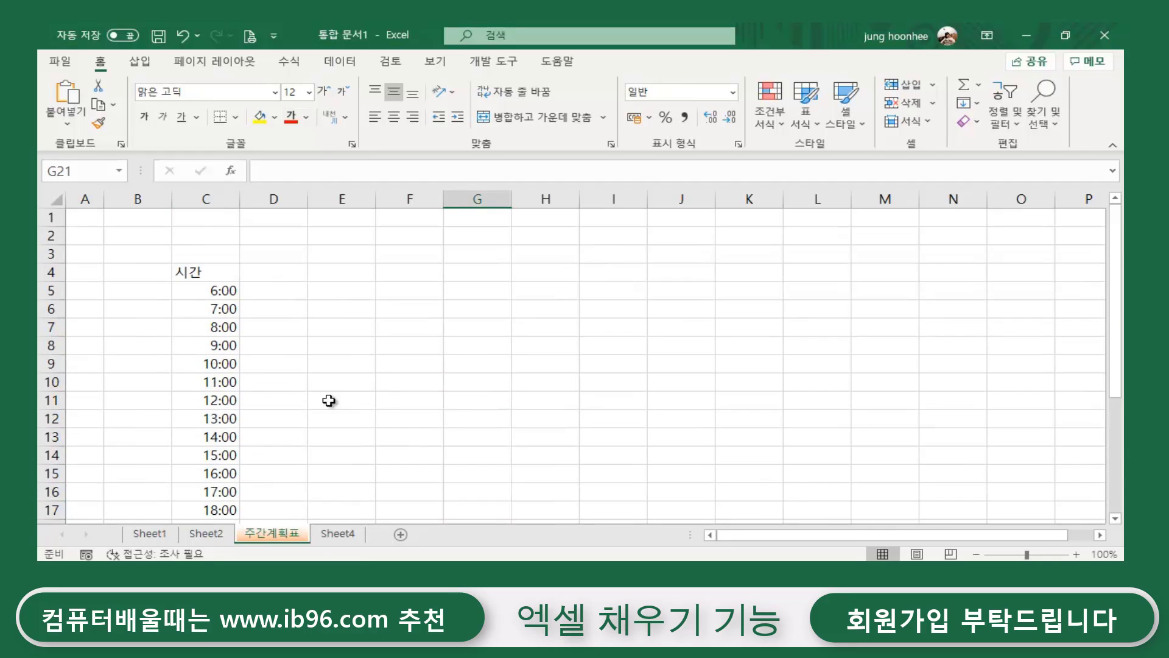
scroll(268, 426, down, 1)
scroll(278, 427, down, 2)
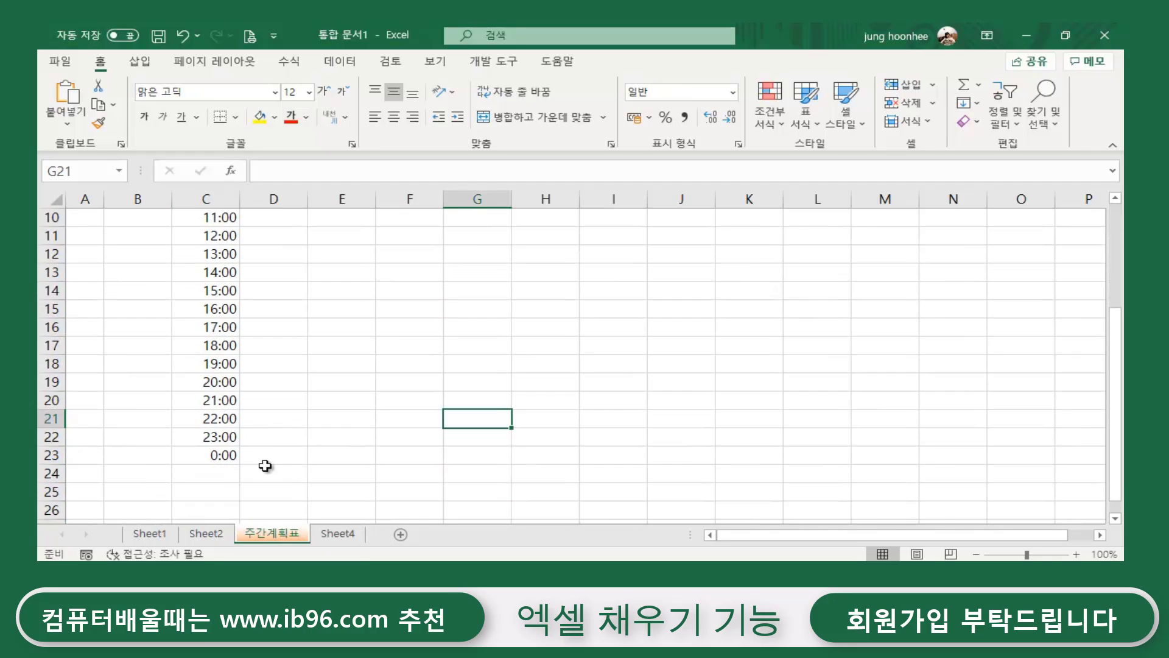
scroll(267, 463, up, 3)
click(420, 387)
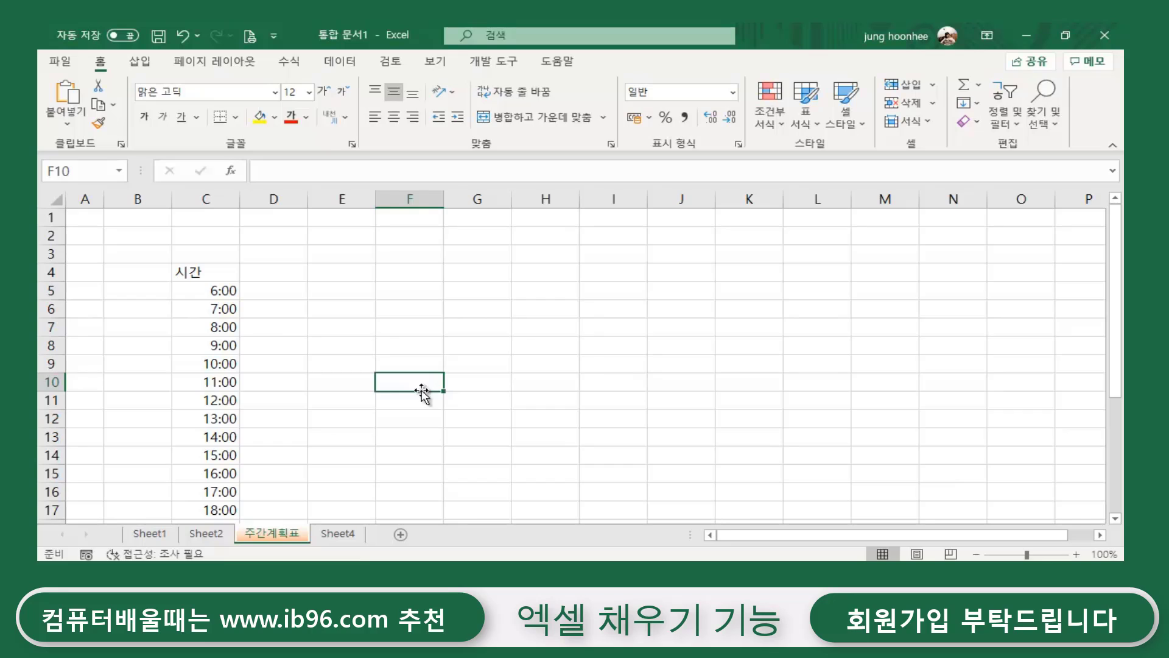
click(340, 369)
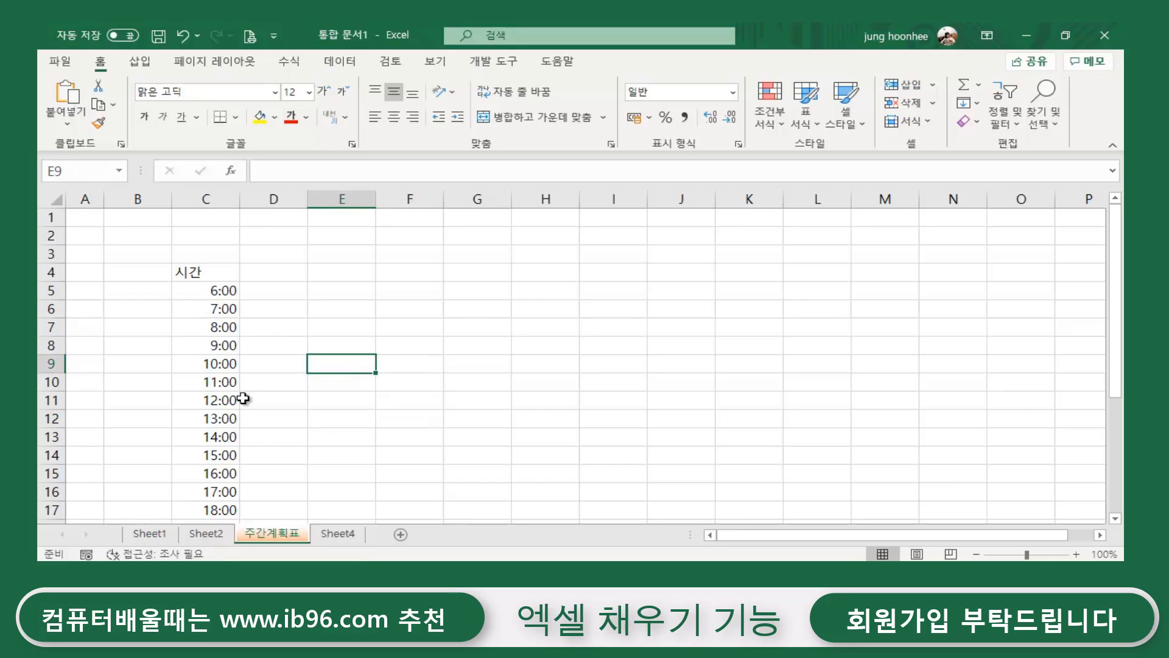
Enter the day heading MON in cell D4, next to the 시간 heading.
click(209, 272)
click(274, 271)
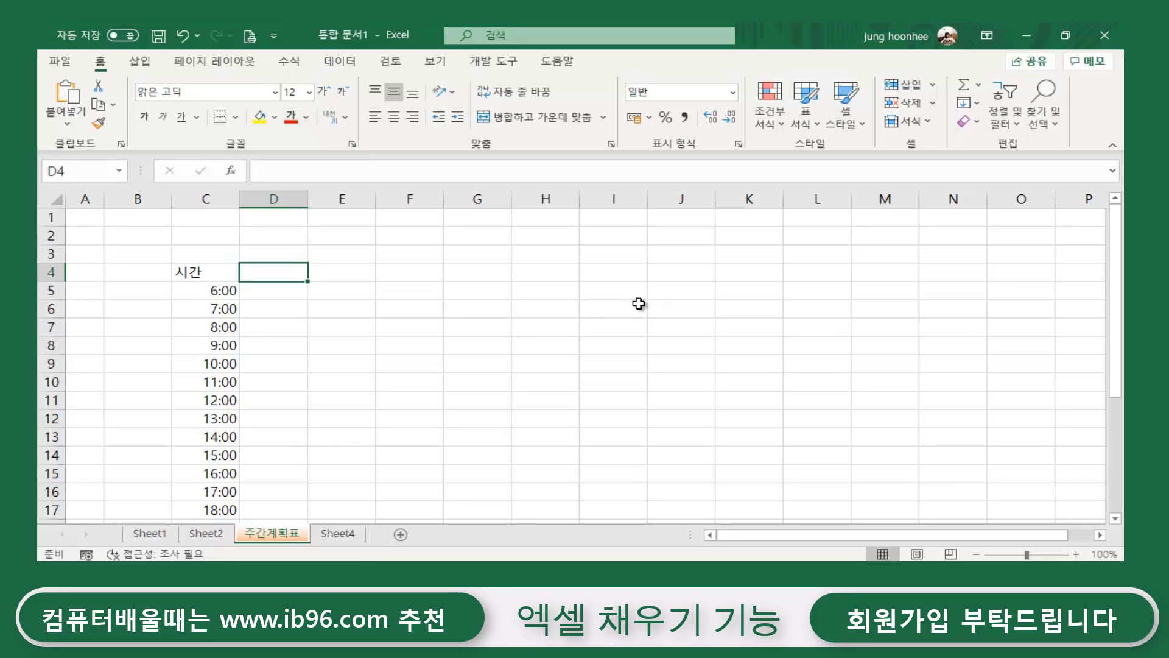
text(워)
text(ㄹ)
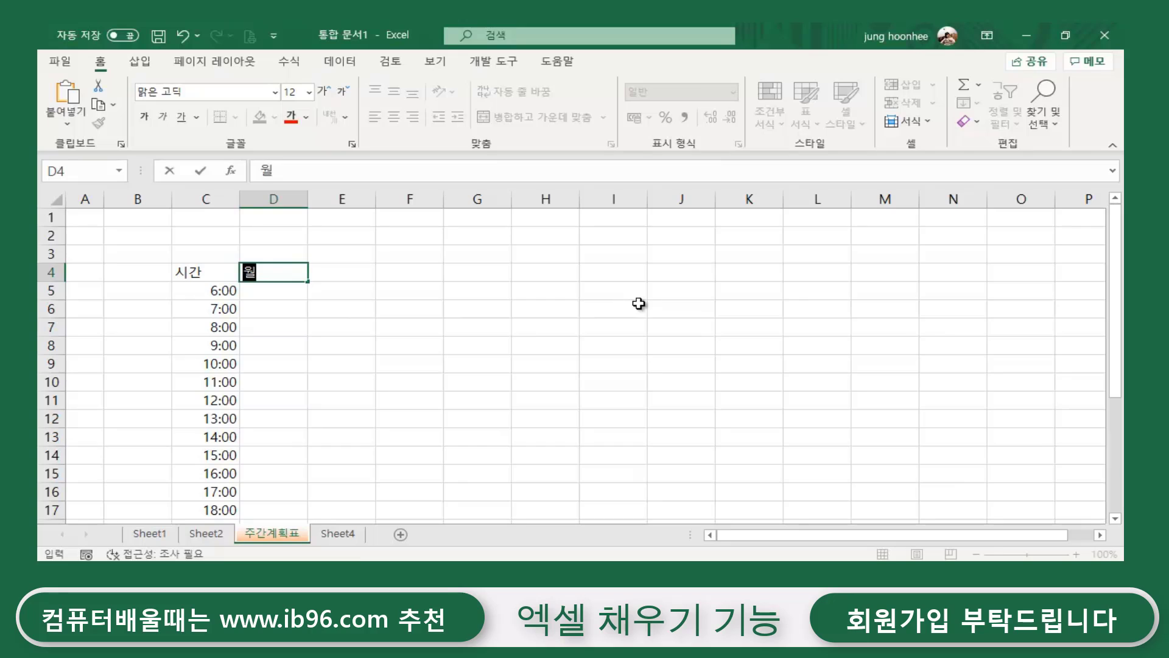
text(요일)
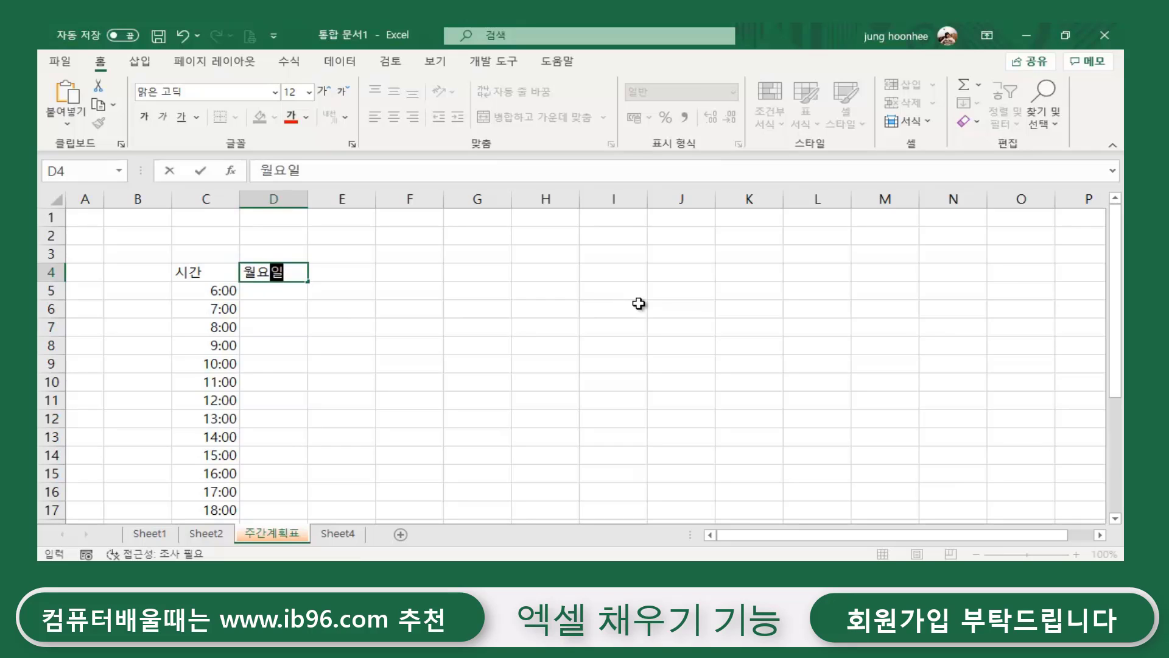
key(BackSpace)
key(BackSpace)
key(BackSpace)
key(BackSpace)
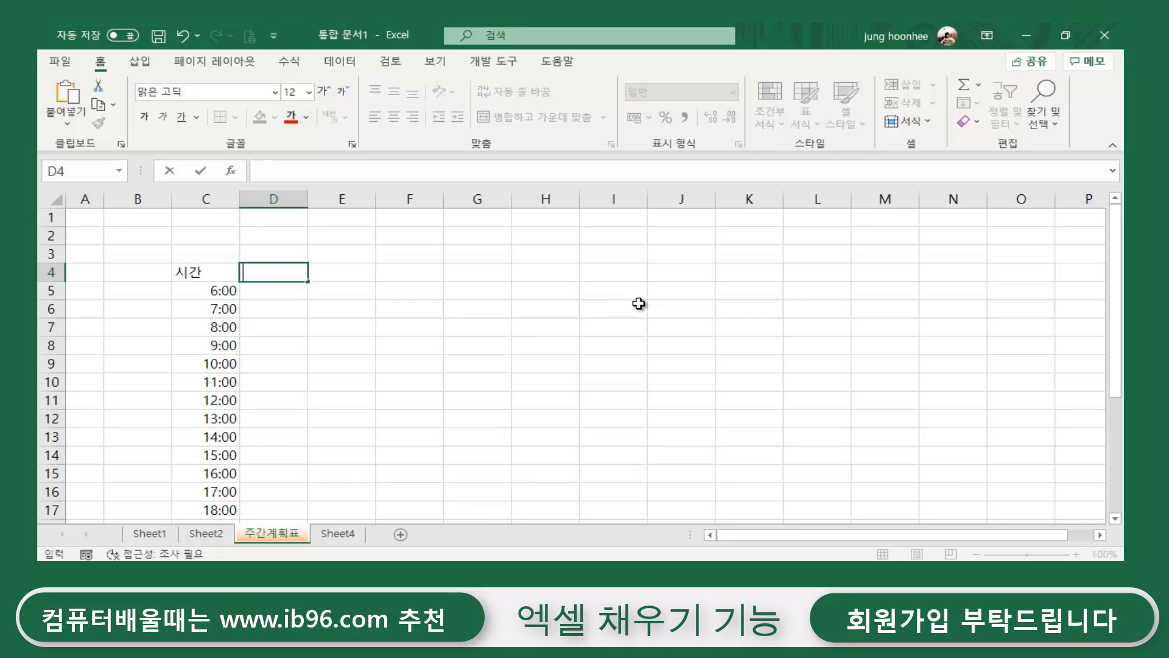
text(mon)
key(BackSpace)
key(BackSpace)
key(BackSpace)
text(MON)
text(DAY)
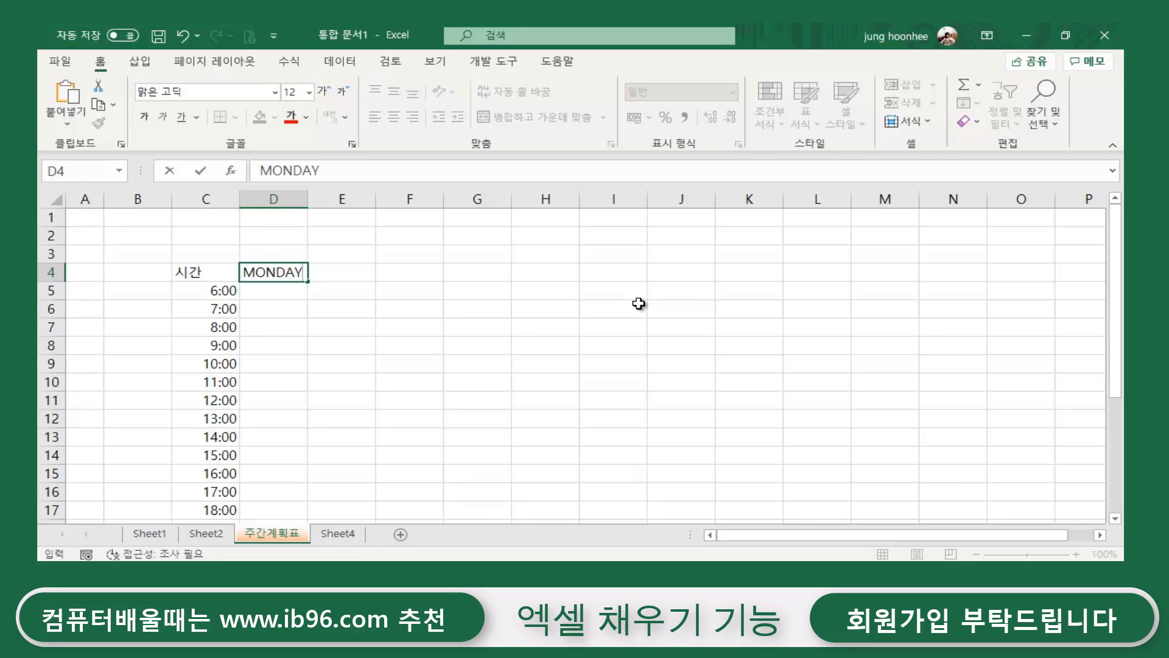
key(BackSpace)
key(BackSpace)
key(BackSpace)
key(Return)
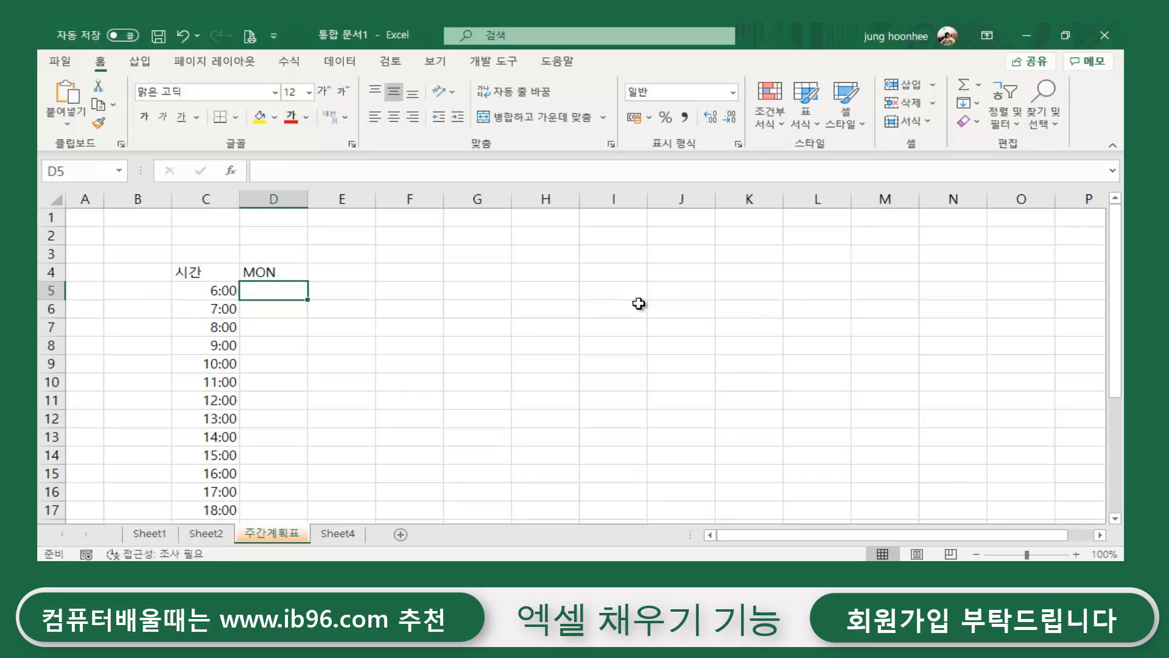
click(278, 268)
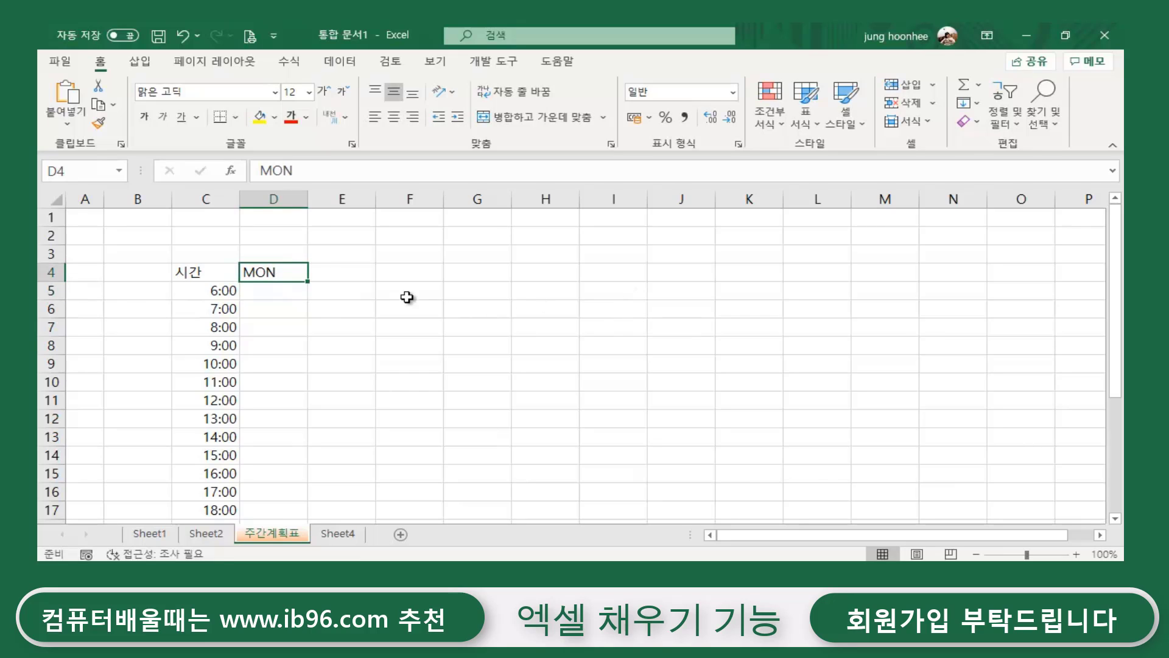
drag(309, 281, 711, 288)
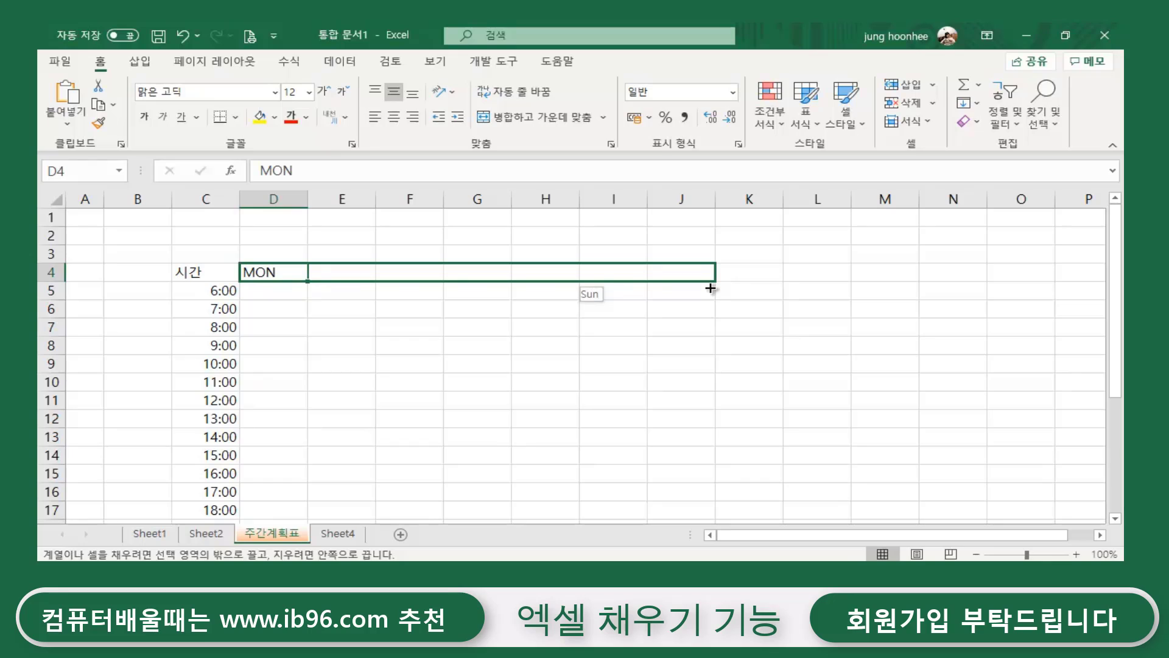
drag(710, 288, 710, 288)
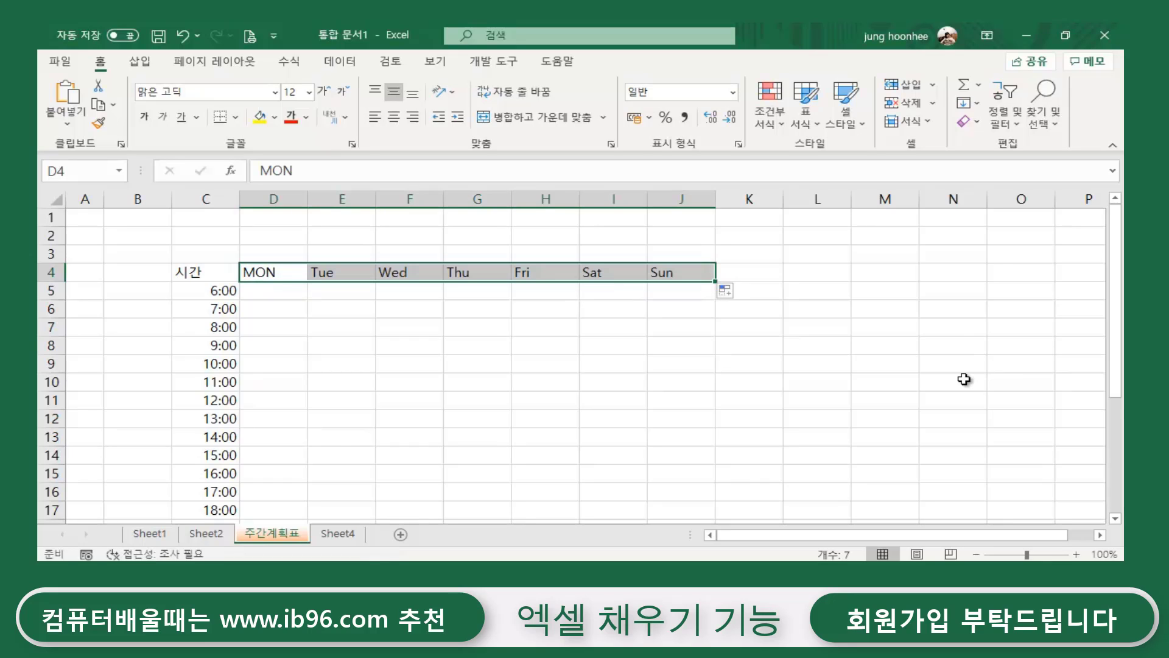
click(563, 385)
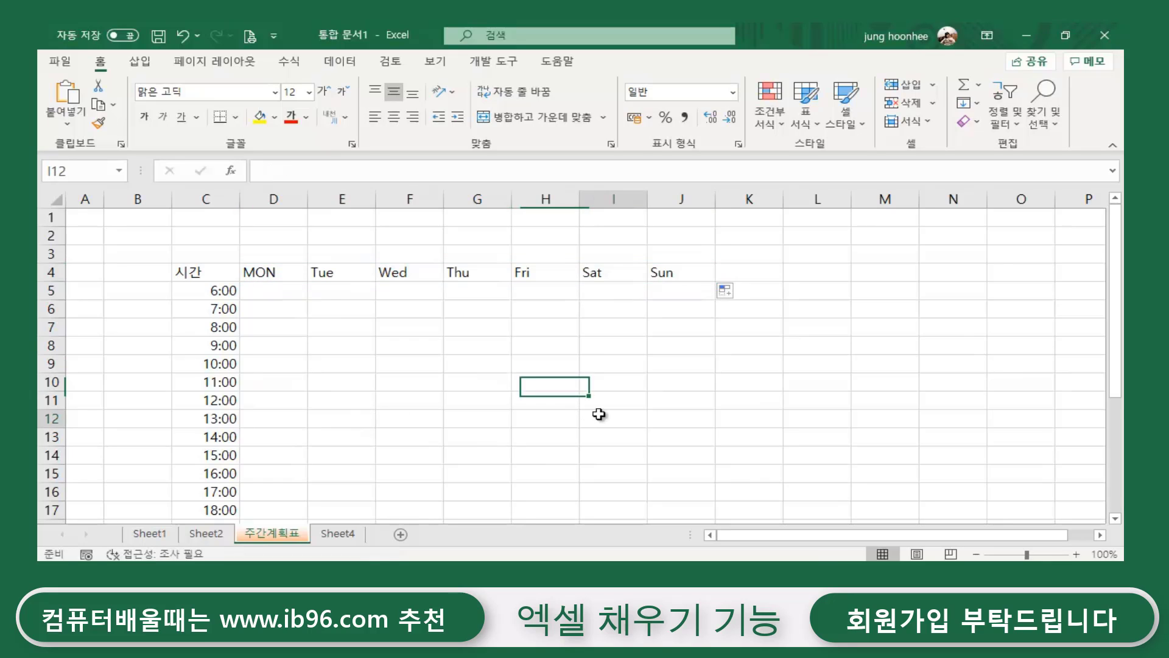
click(599, 413)
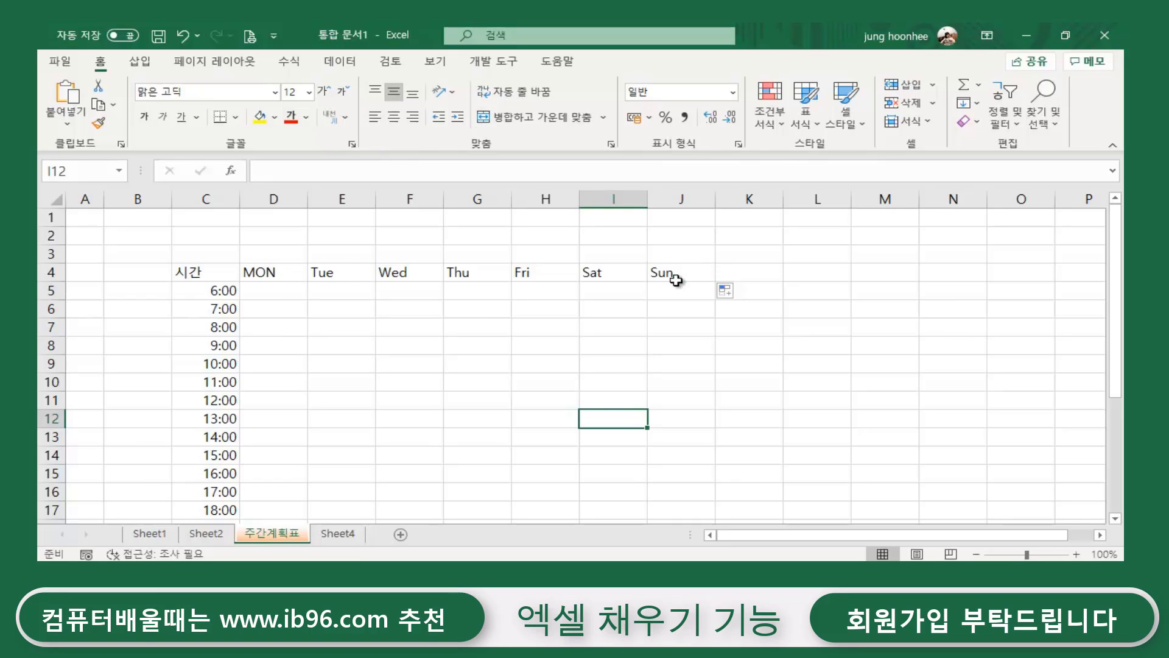
click(499, 345)
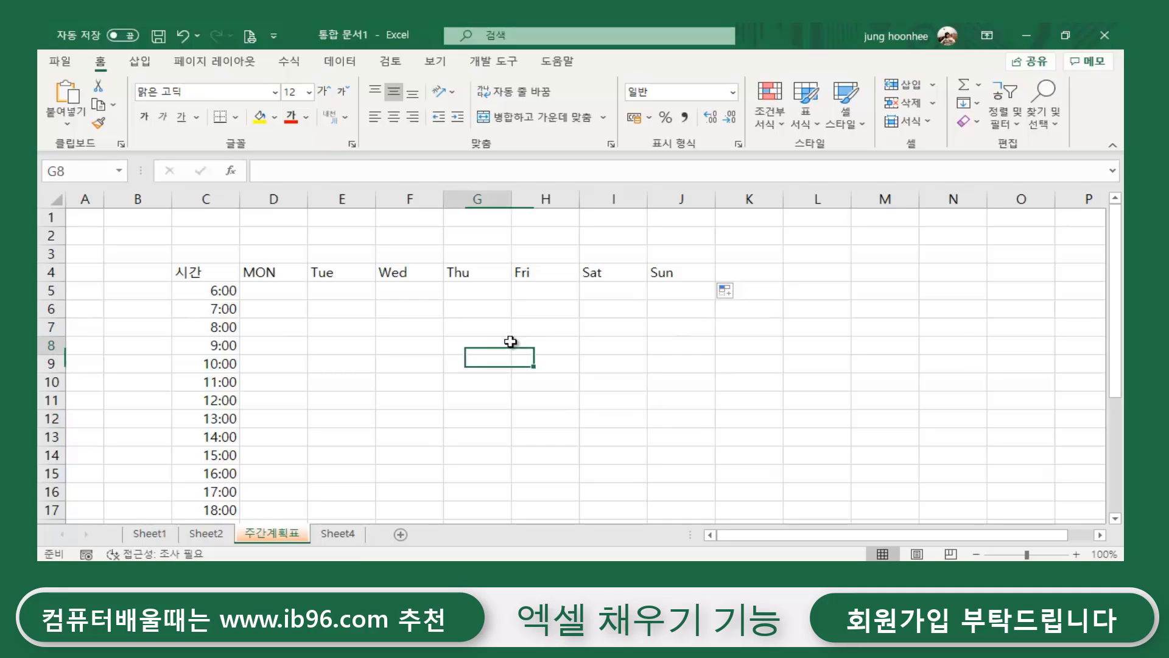
click(380, 355)
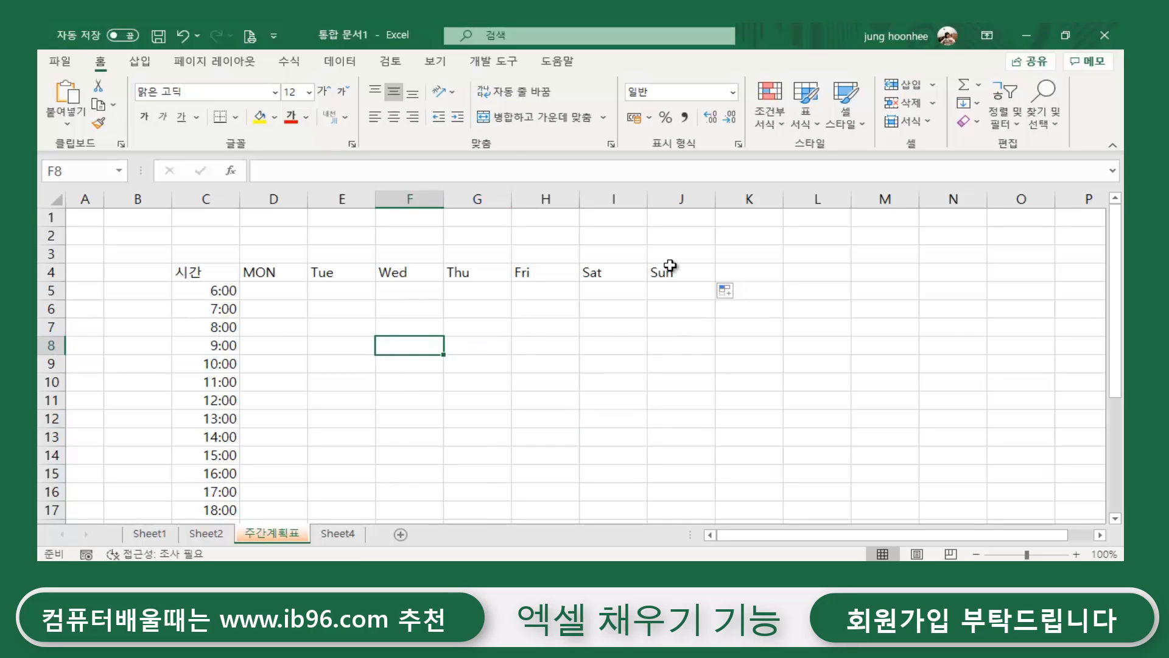
click(321, 361)
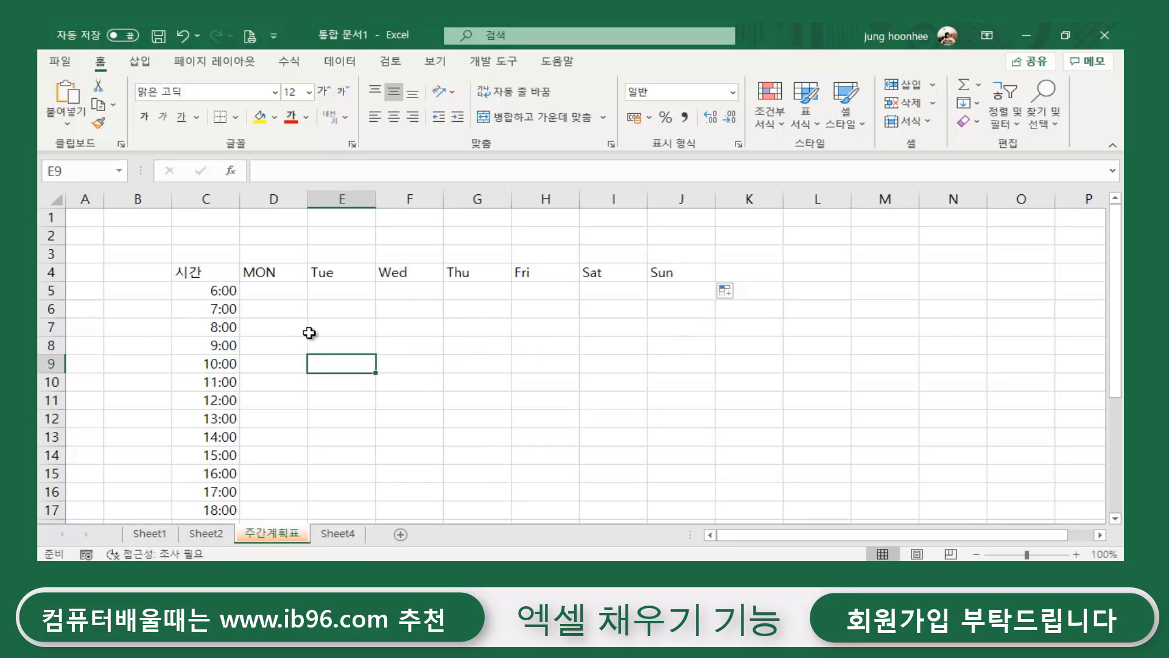
Delete the 시간 label from C4 so the corner cell above the times is blank.
click(262, 271)
click(203, 271)
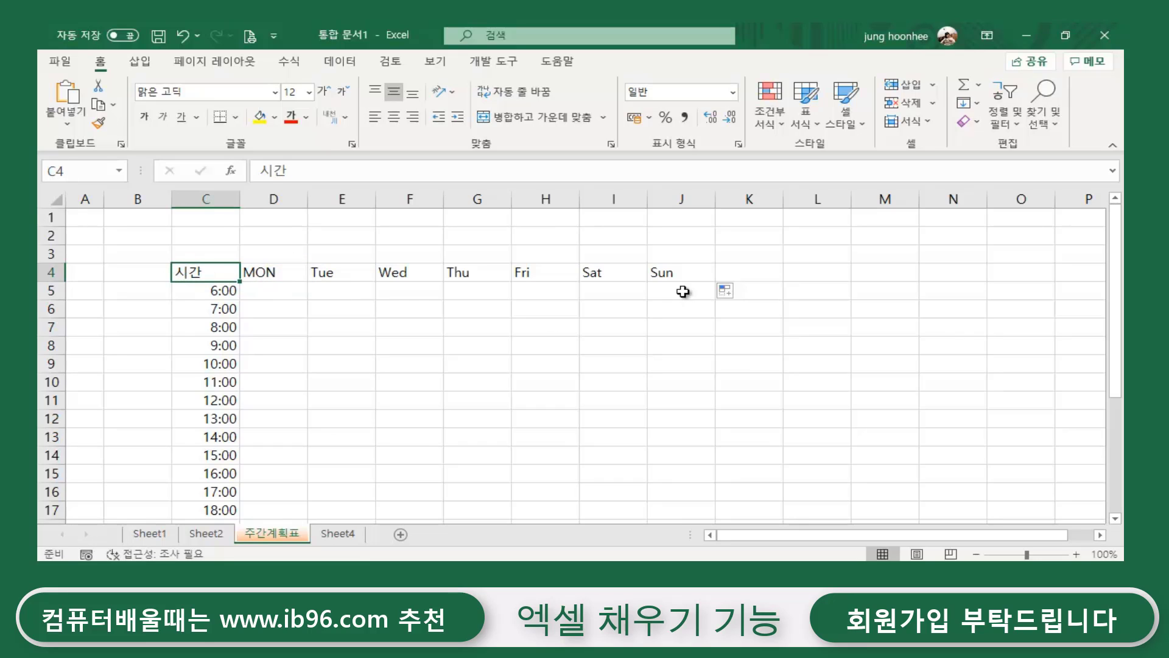
key(Delete)
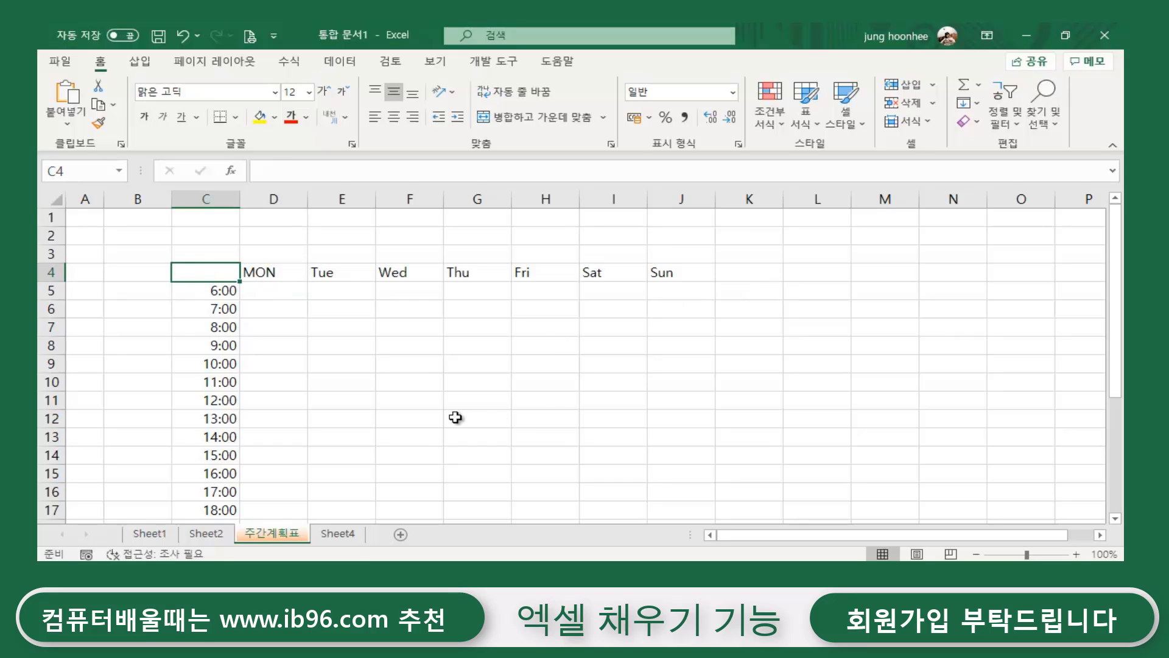
drag(457, 417, 458, 401)
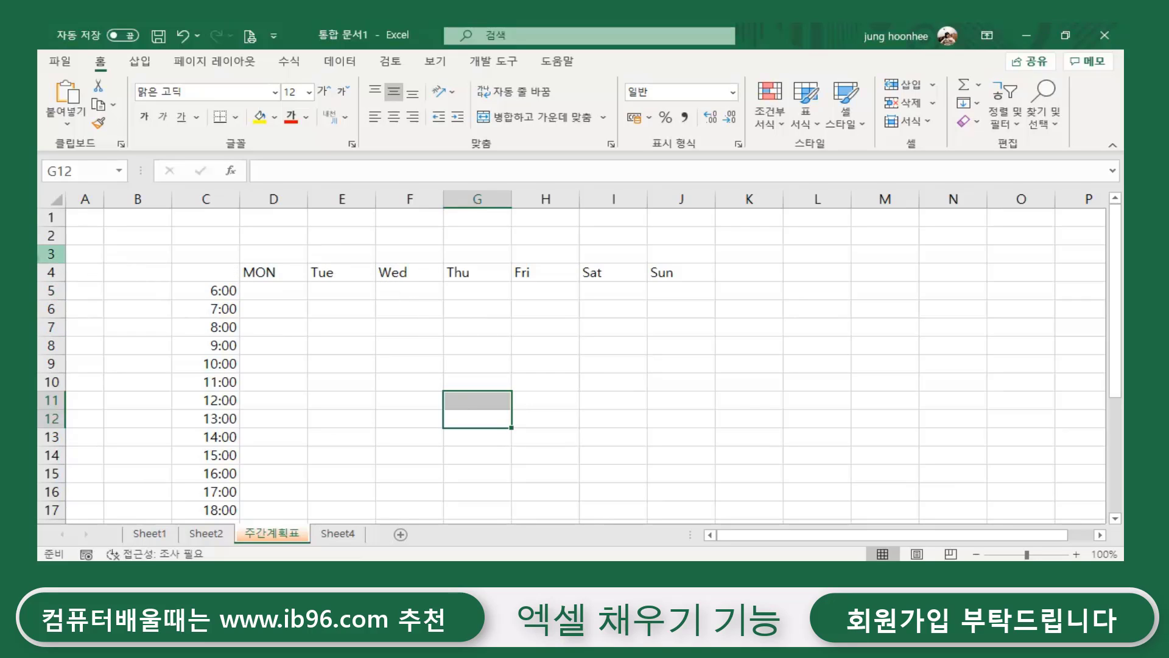
click(53, 272)
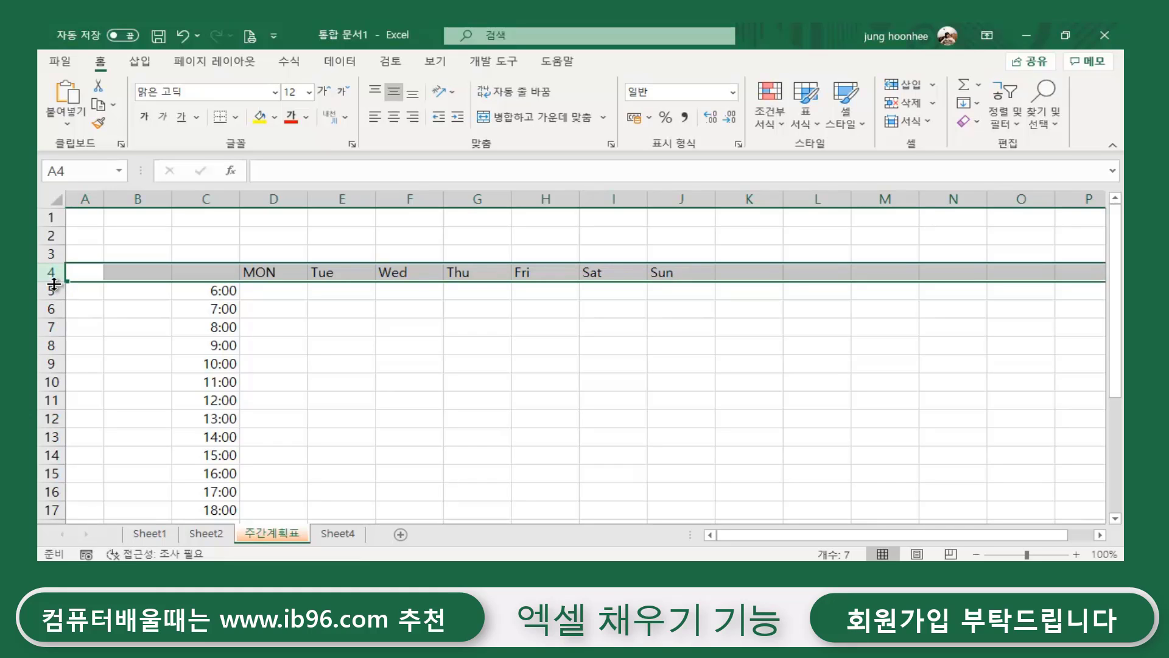
Make the day header row 4 taller and widen columns D through J equally.
drag(54, 281, 54, 301)
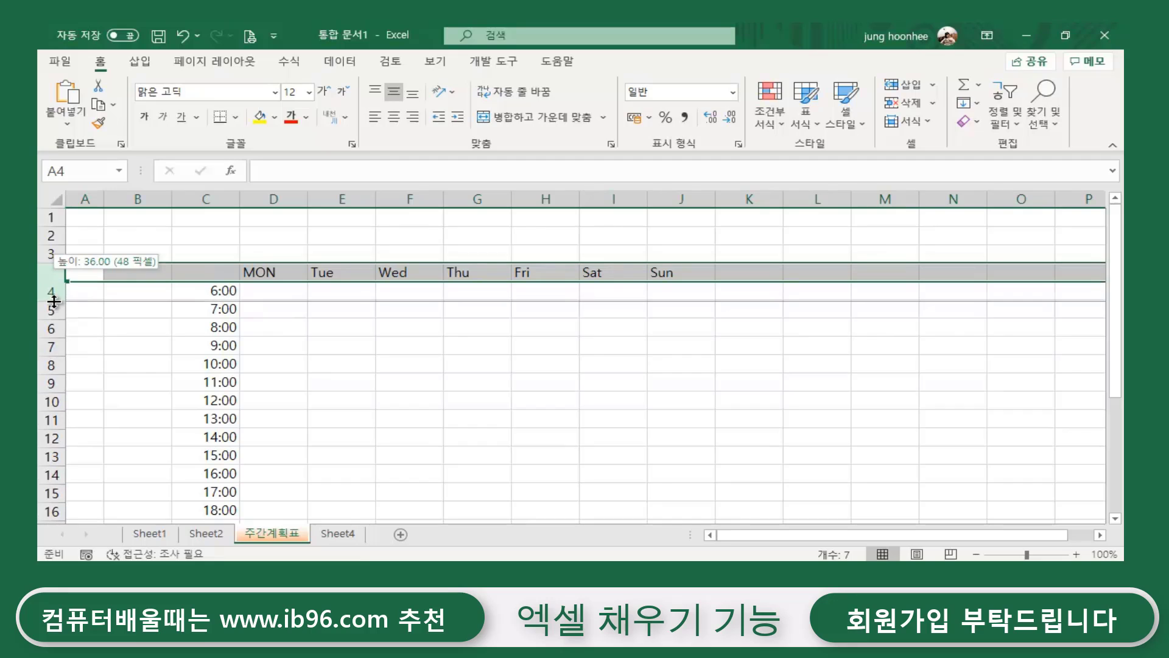
click(410, 364)
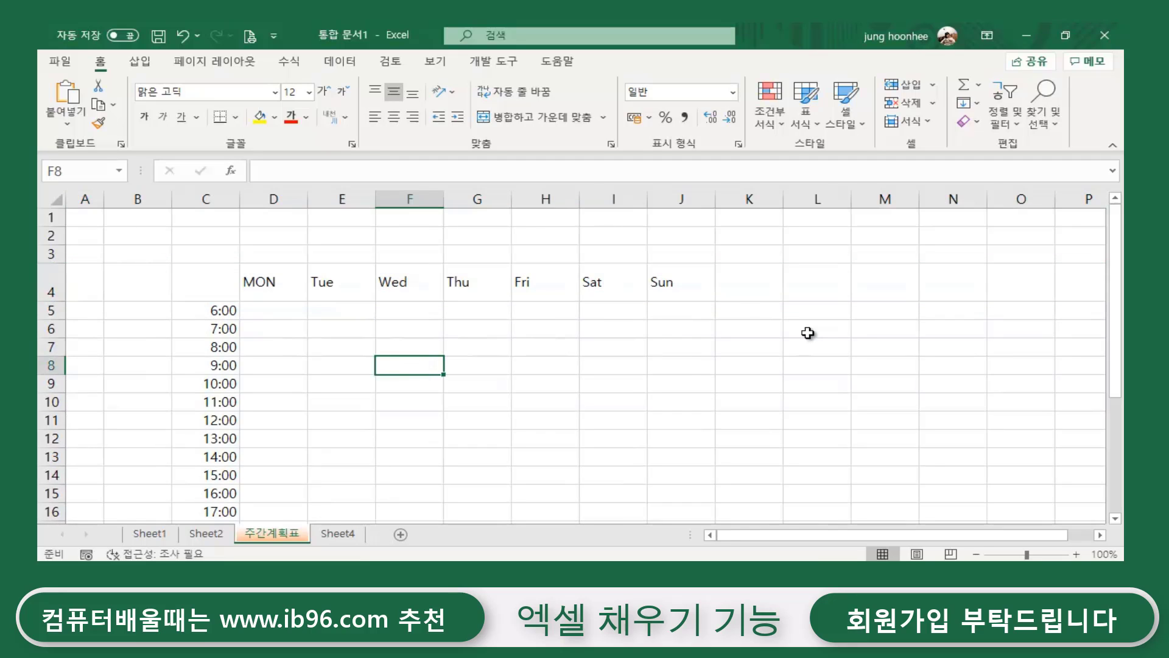
click(681, 365)
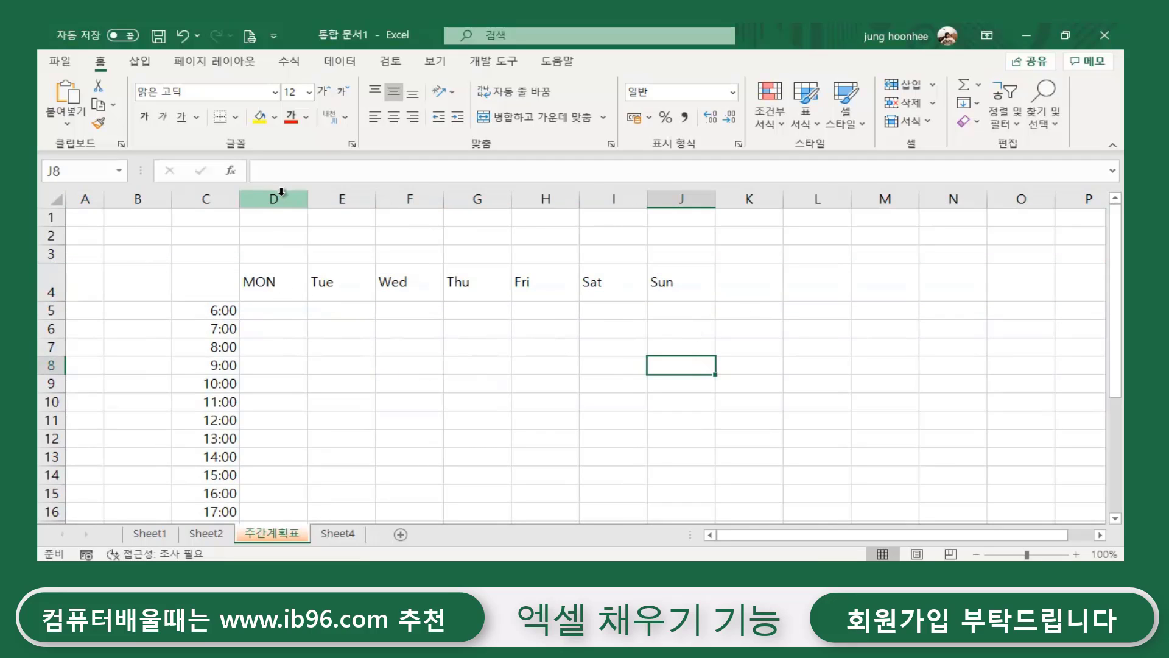
drag(275, 196, 685, 202)
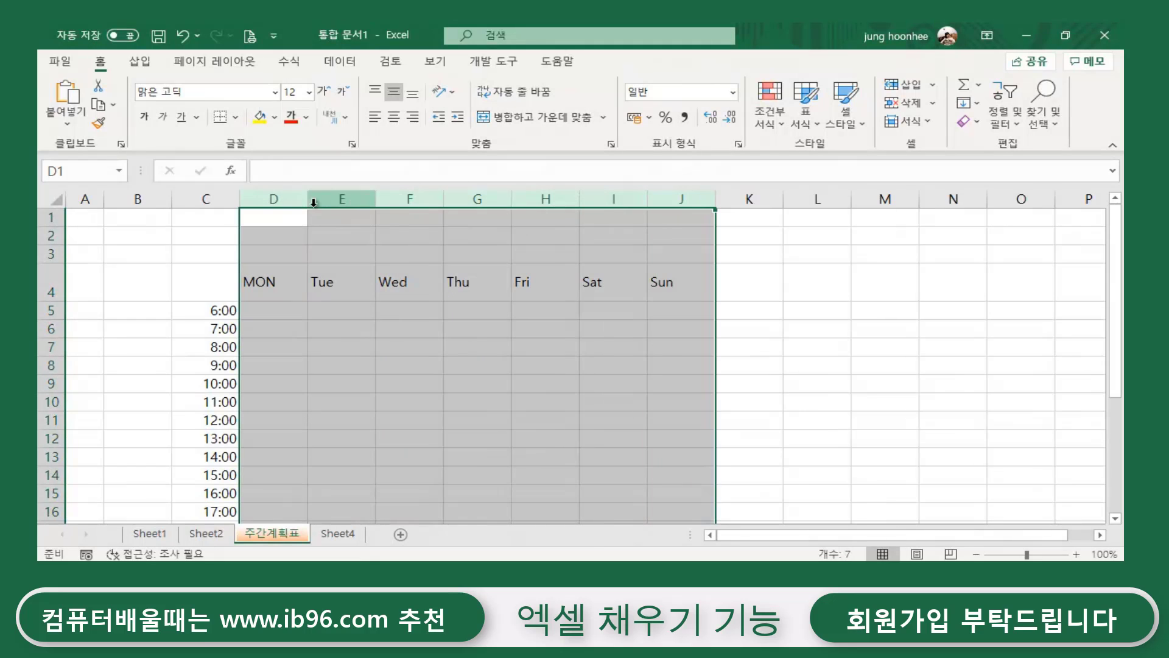
drag(308, 198, 351, 197)
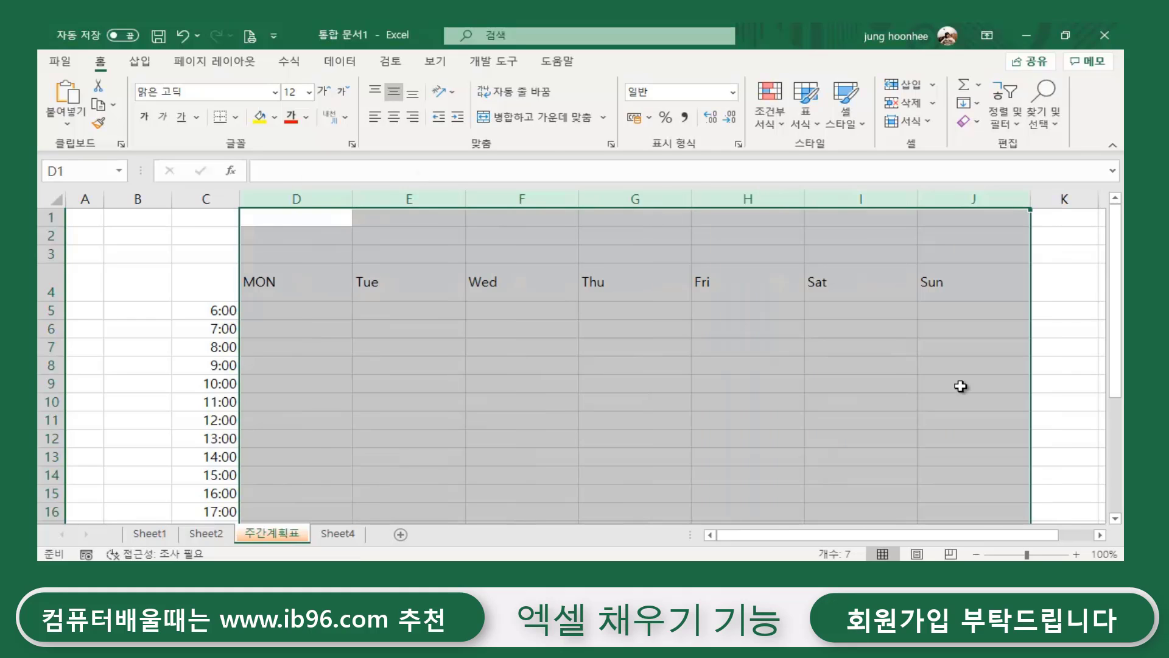
click(897, 383)
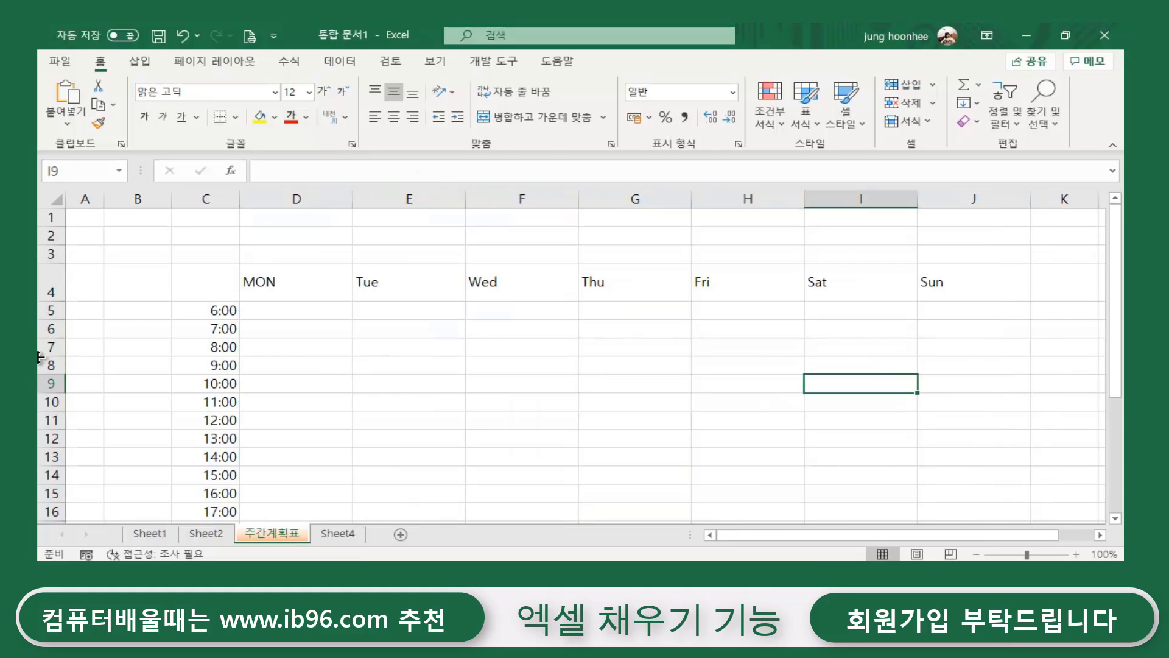
Increase the height of time rows 5–23 to 23.25.
mouse_move(52, 310)
mouse_down()
mouse_move(39, 556)
mouse_move(42, 433)
mouse_up()
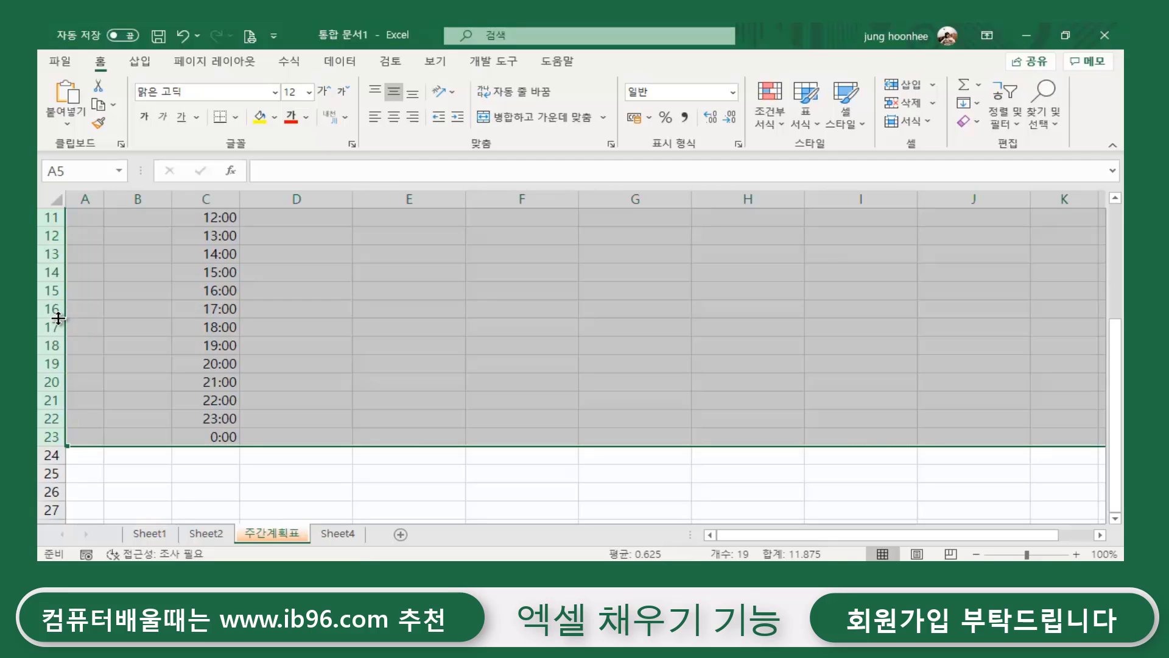
drag(54, 317, 53, 327)
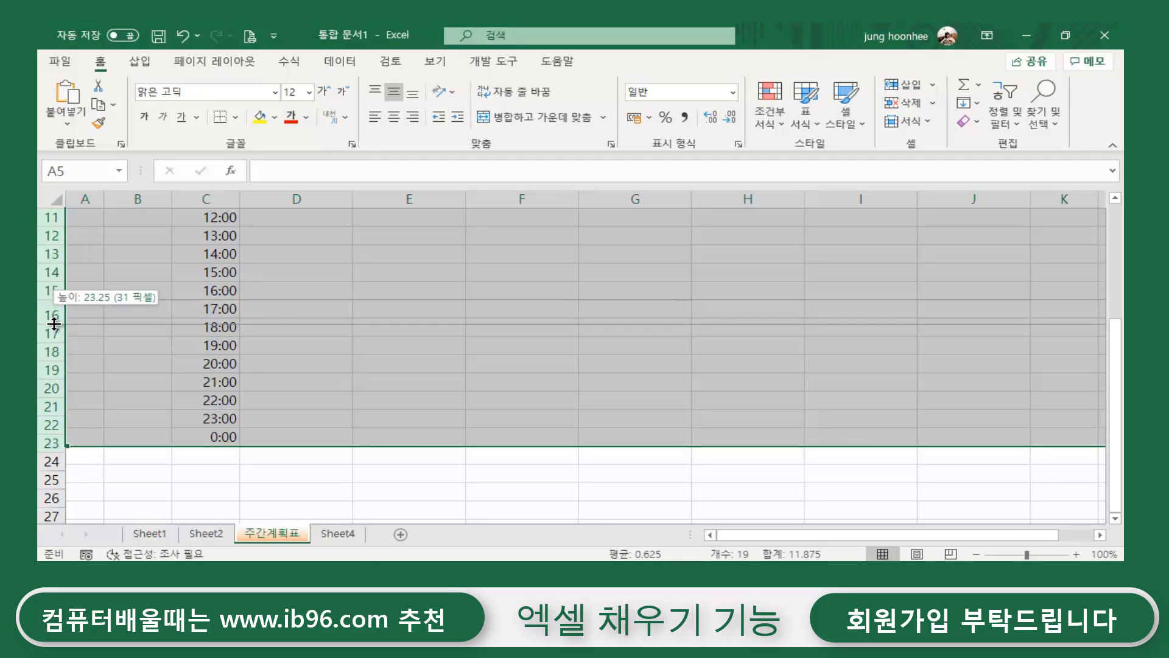
drag(53, 327, 53, 340)
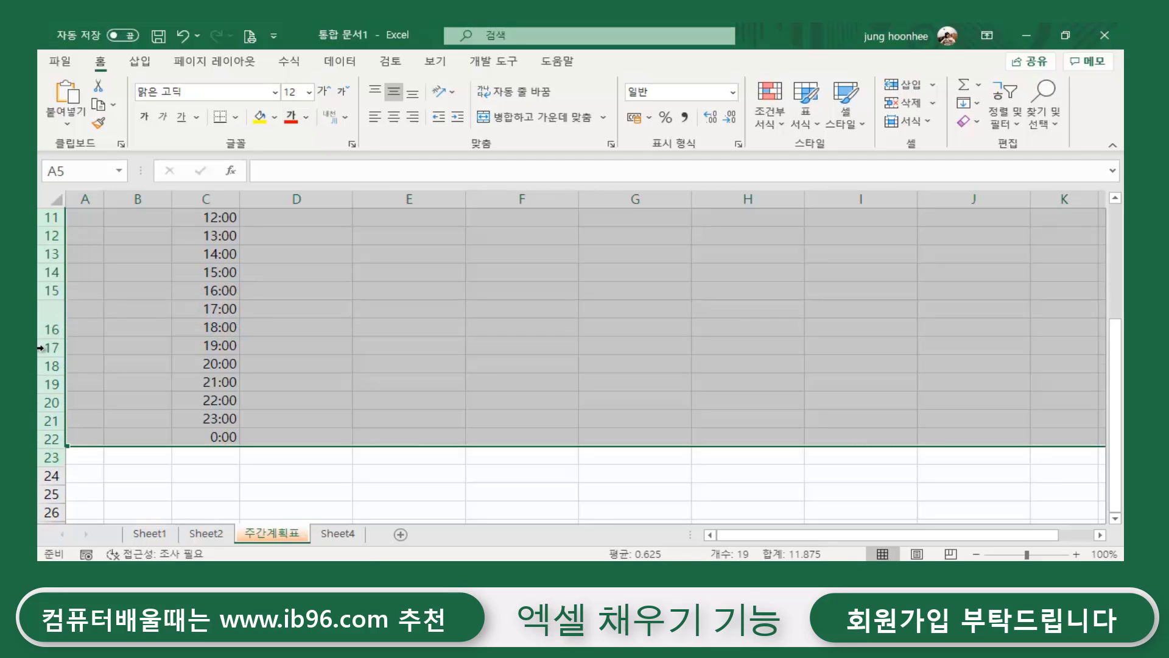
scroll(452, 412, up, 3)
click(451, 412)
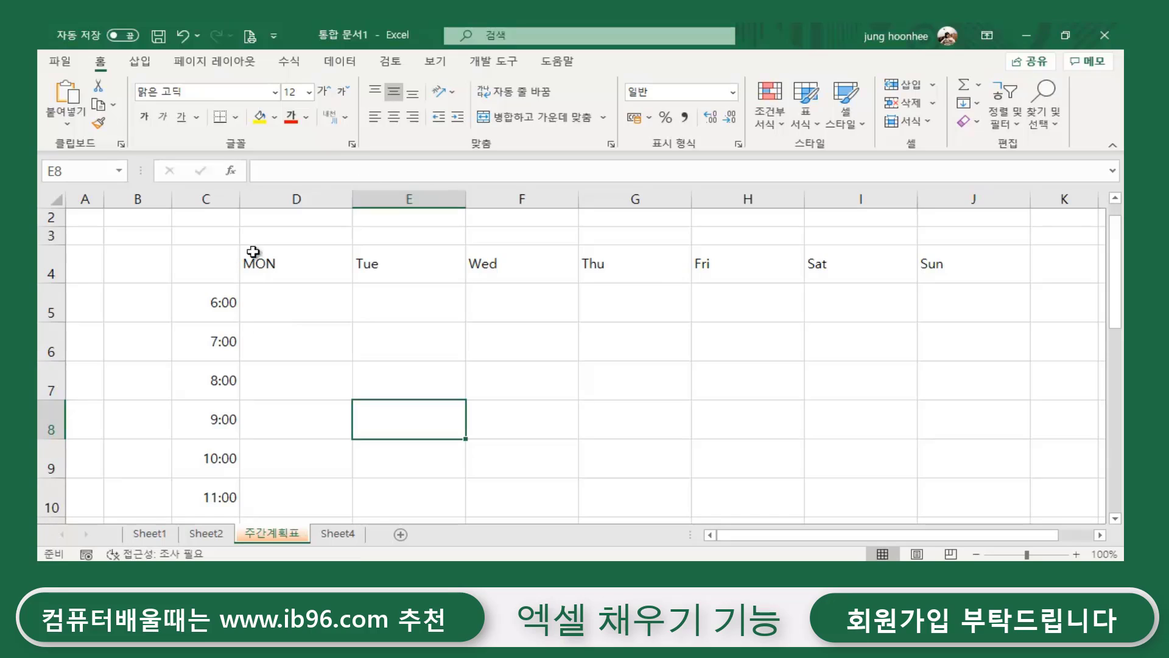
click(206, 264)
click(460, 289)
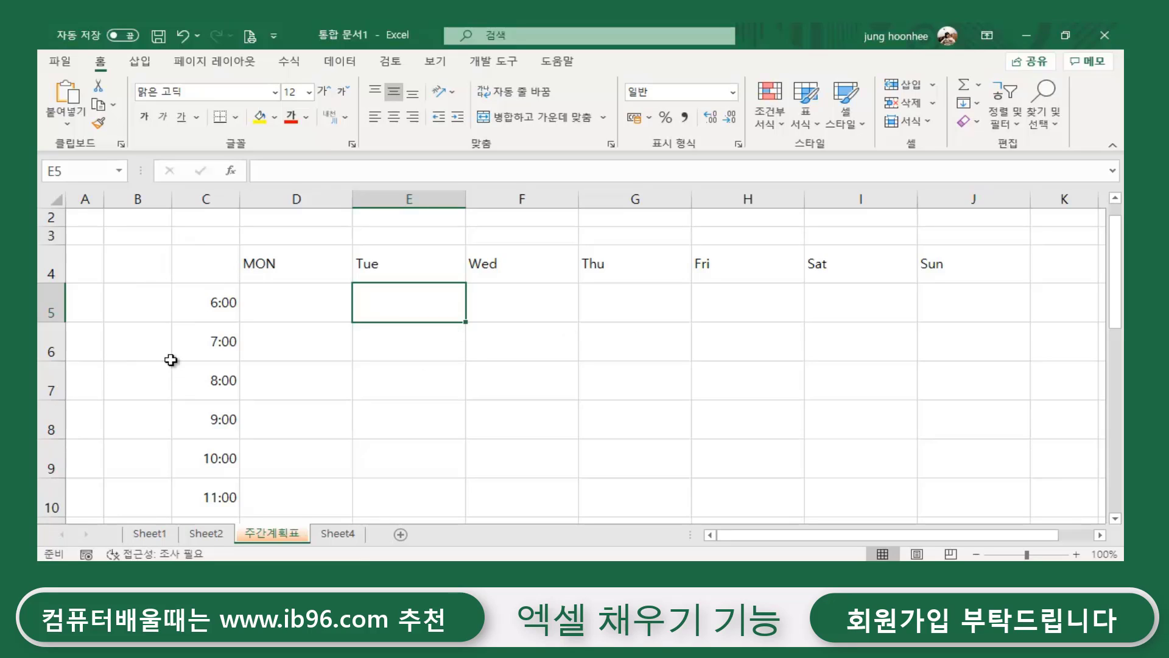
click(146, 365)
click(153, 339)
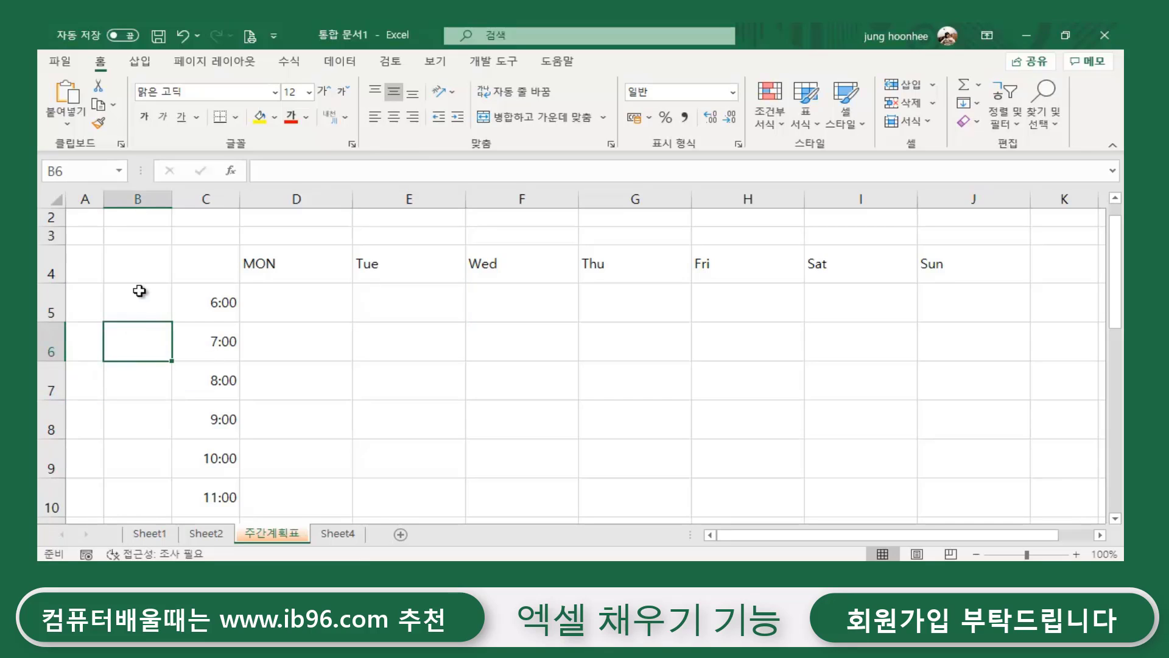
click(280, 308)
click(176, 263)
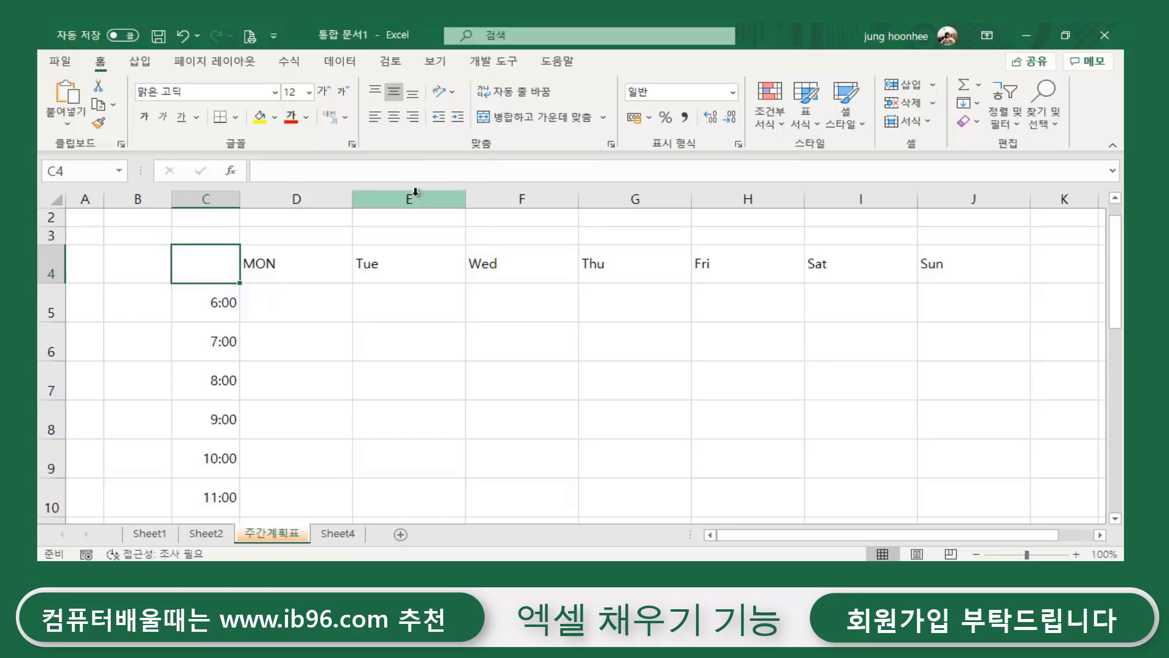
Turn off sheet gridlines from the View tab and select the whole timetable.
click(442, 69)
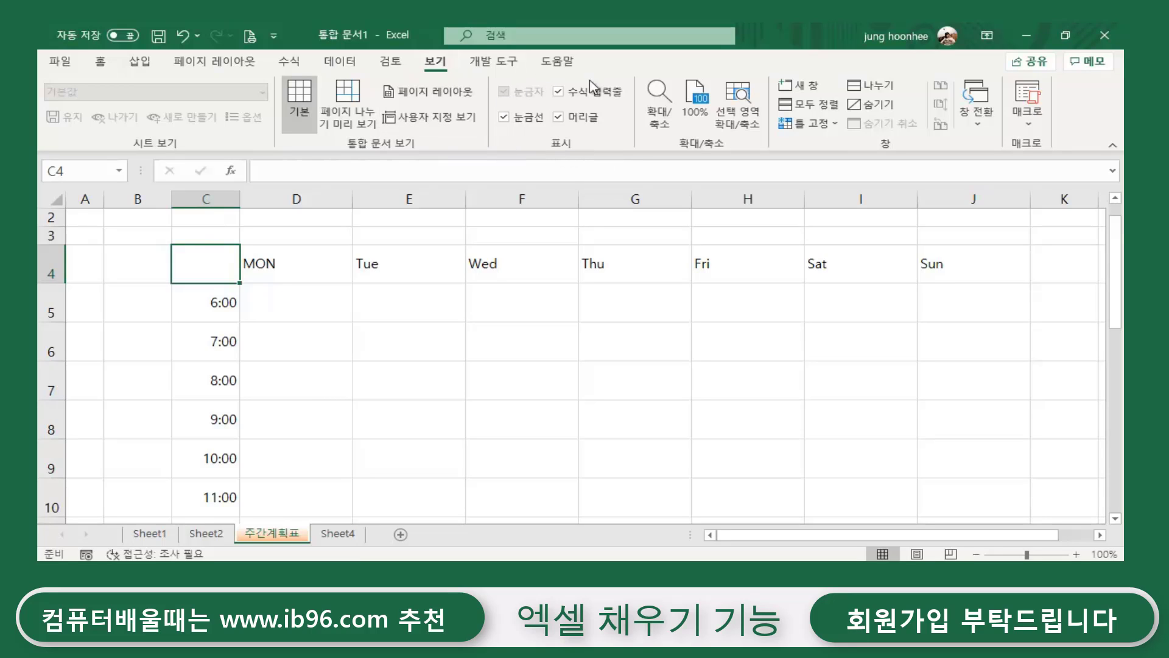
click(504, 119)
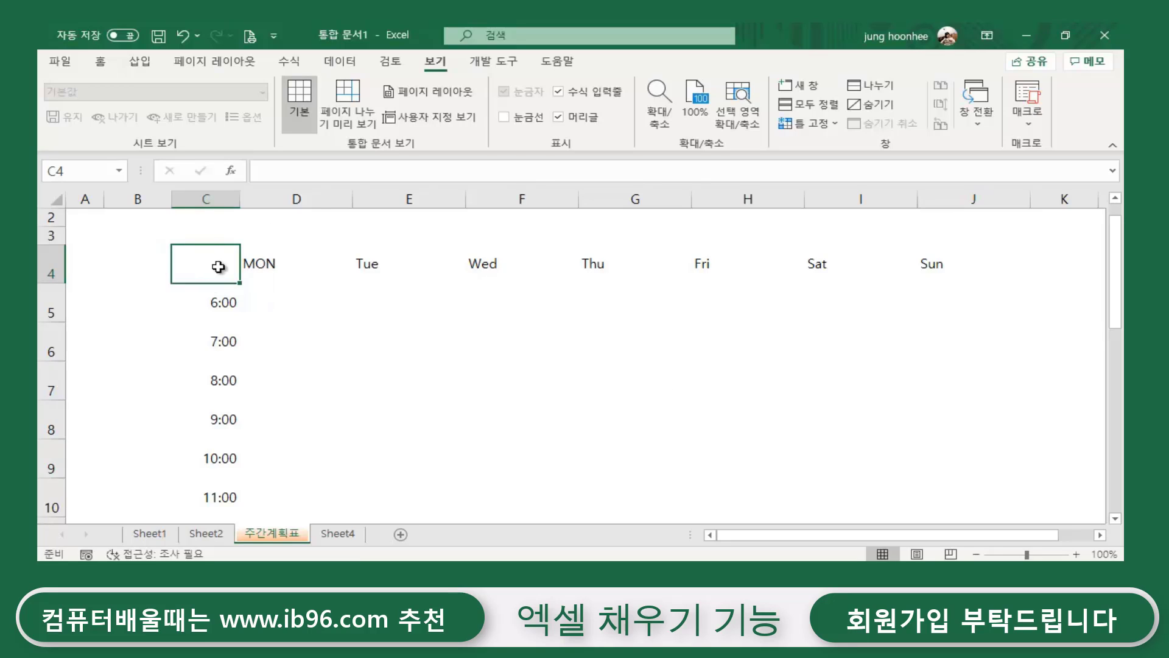
scroll(947, 332, down, 3)
scroll(951, 341, down, 3)
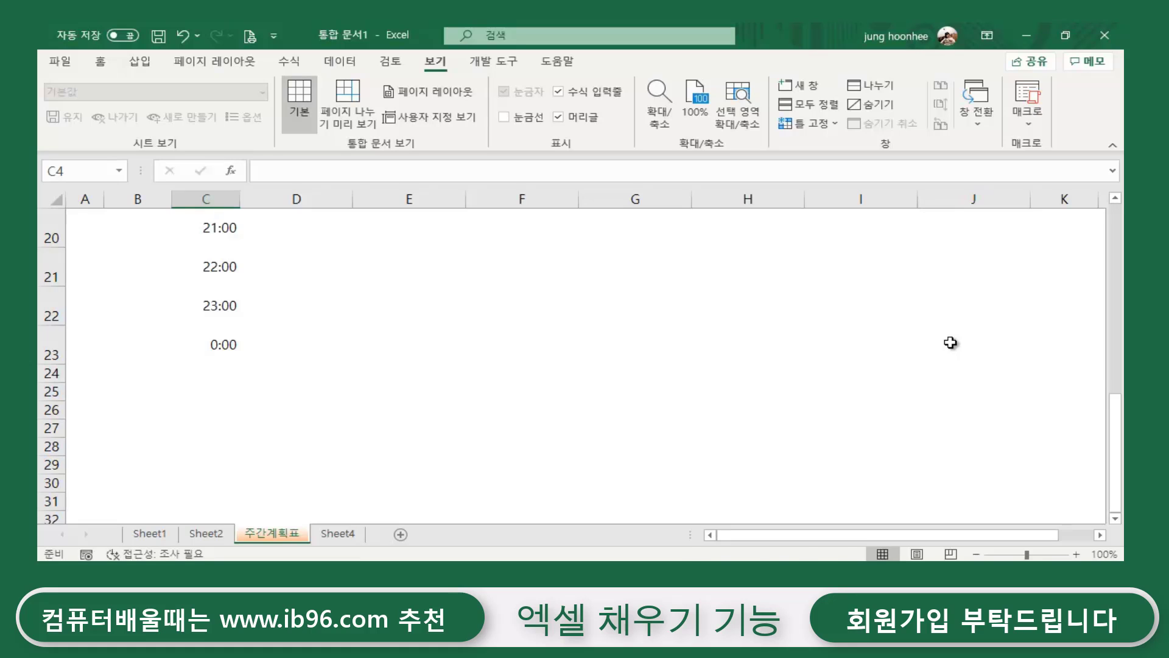
key(ctrl+a)
scroll(951, 343, up, 2)
scroll(950, 342, up, 4)
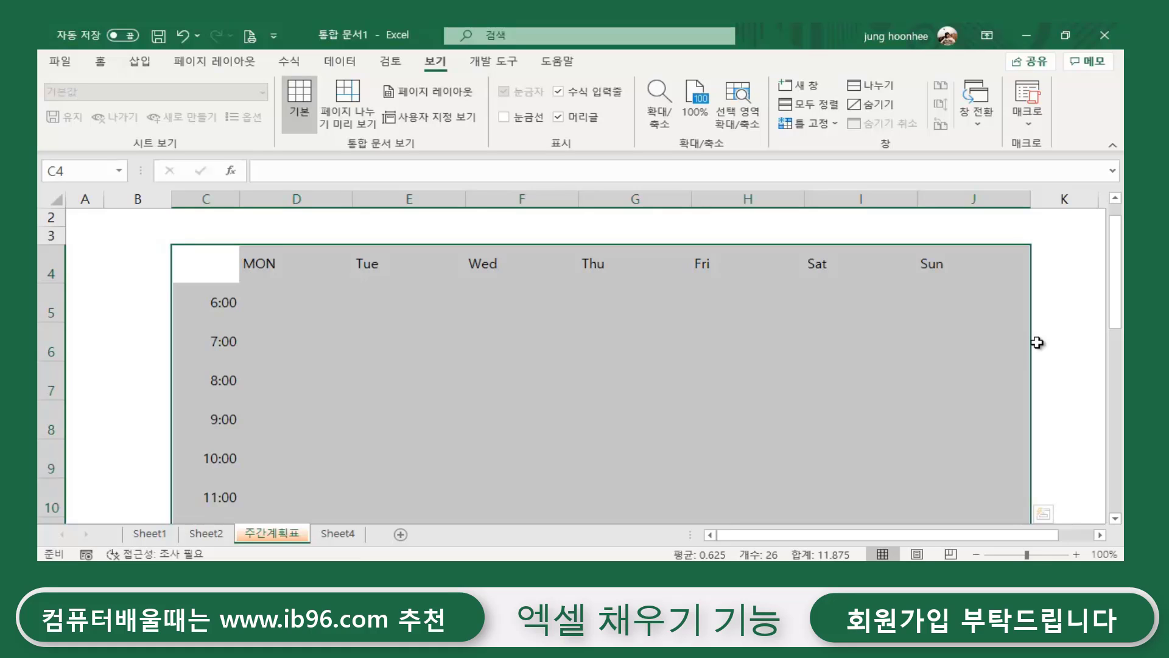
Apply All Borders to C4:J23, from the day headers down to the 0:00 row.
click(101, 63)
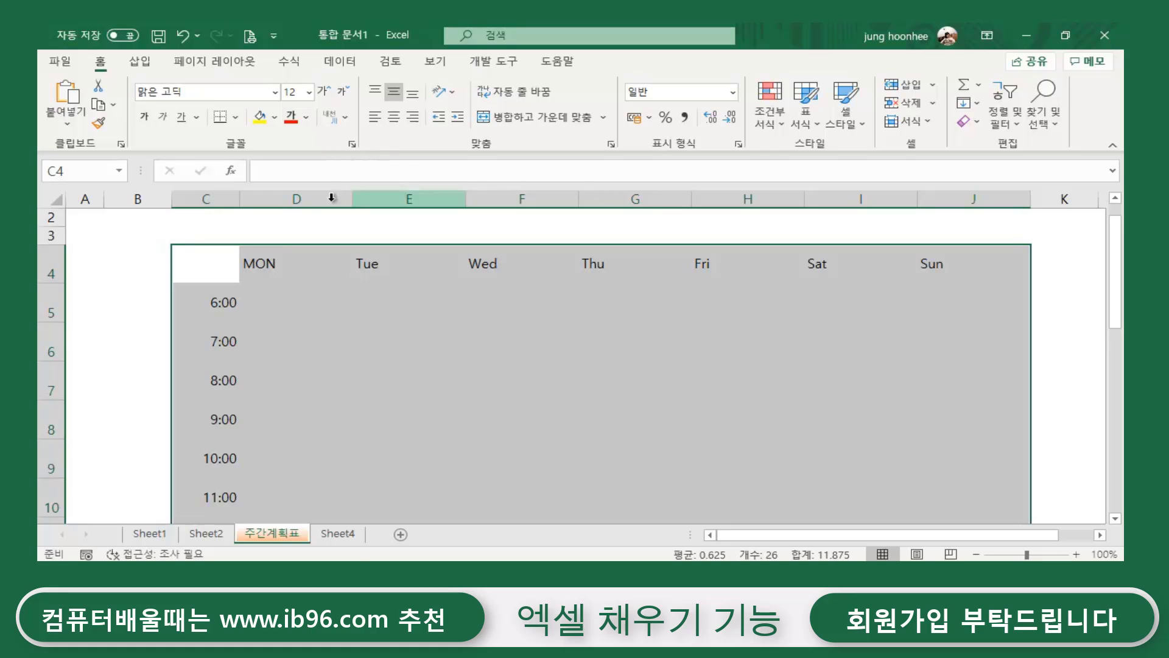
click(237, 118)
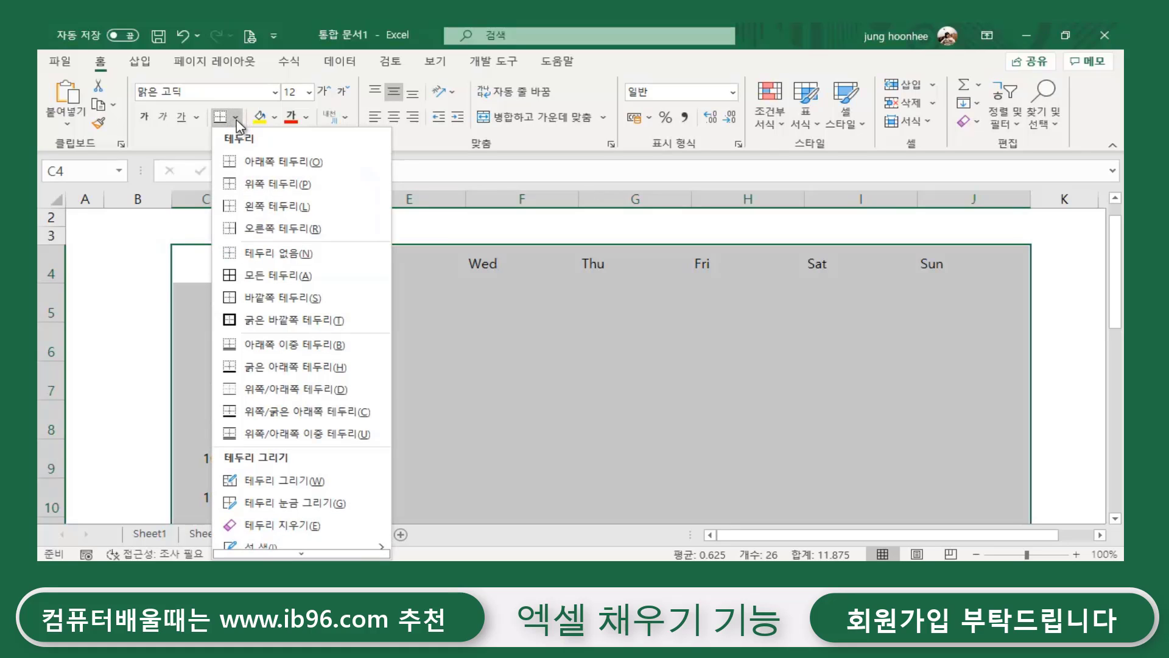
click(231, 277)
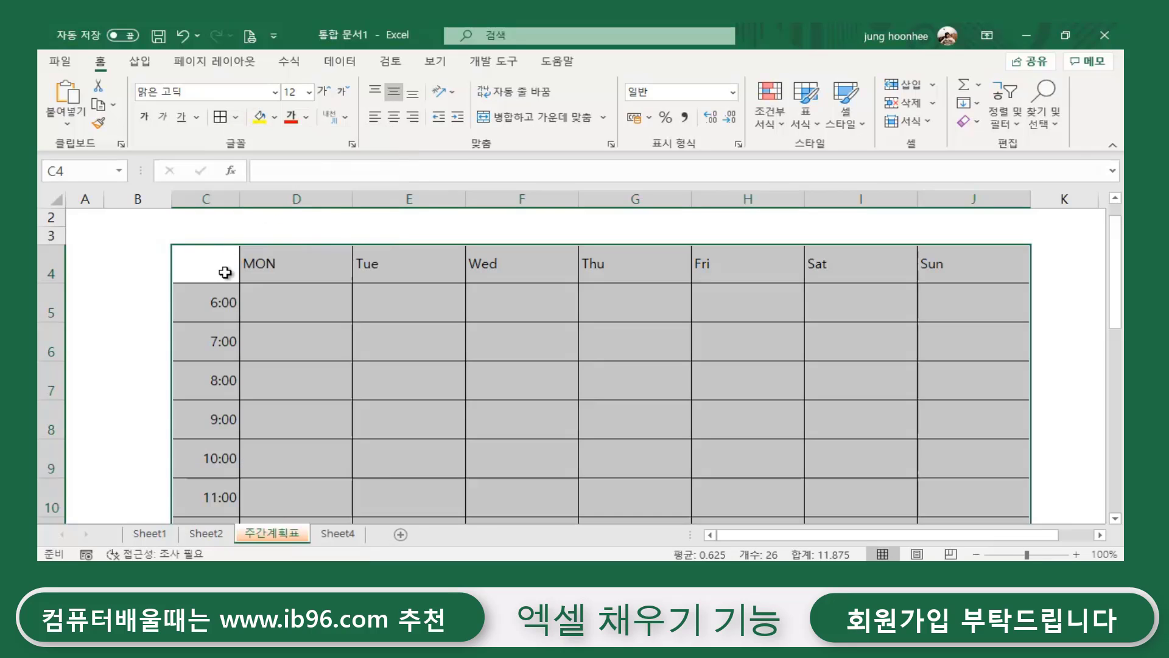
click(1054, 292)
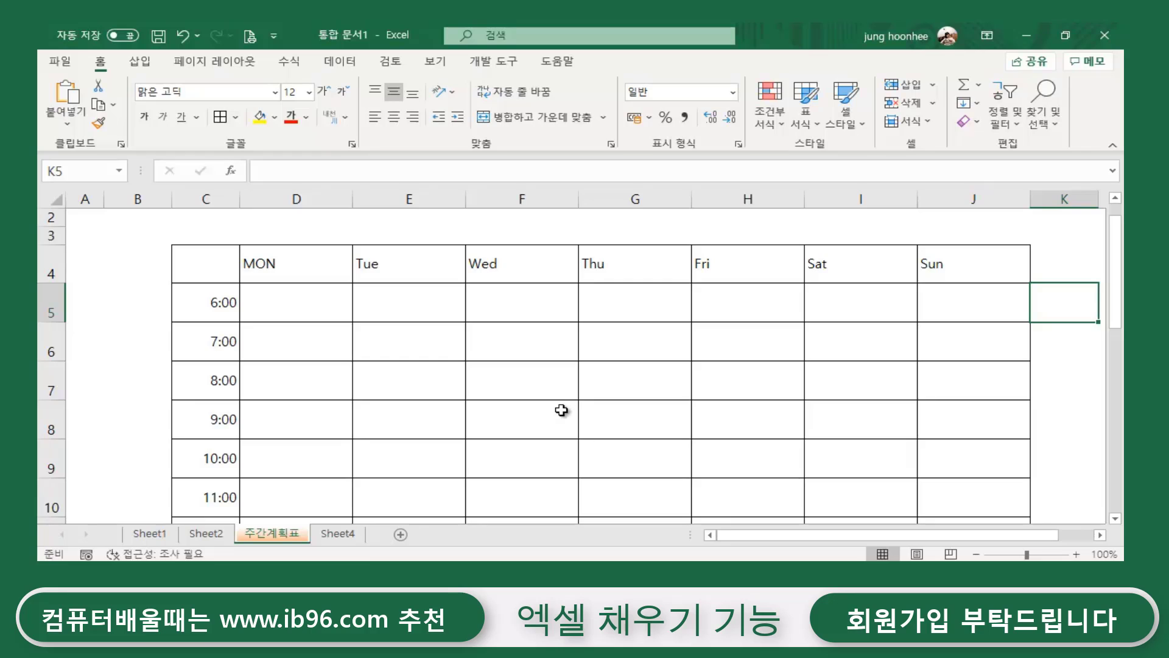
scroll(556, 402, up, 1)
scroll(558, 402, down, 3)
scroll(558, 402, down, 4)
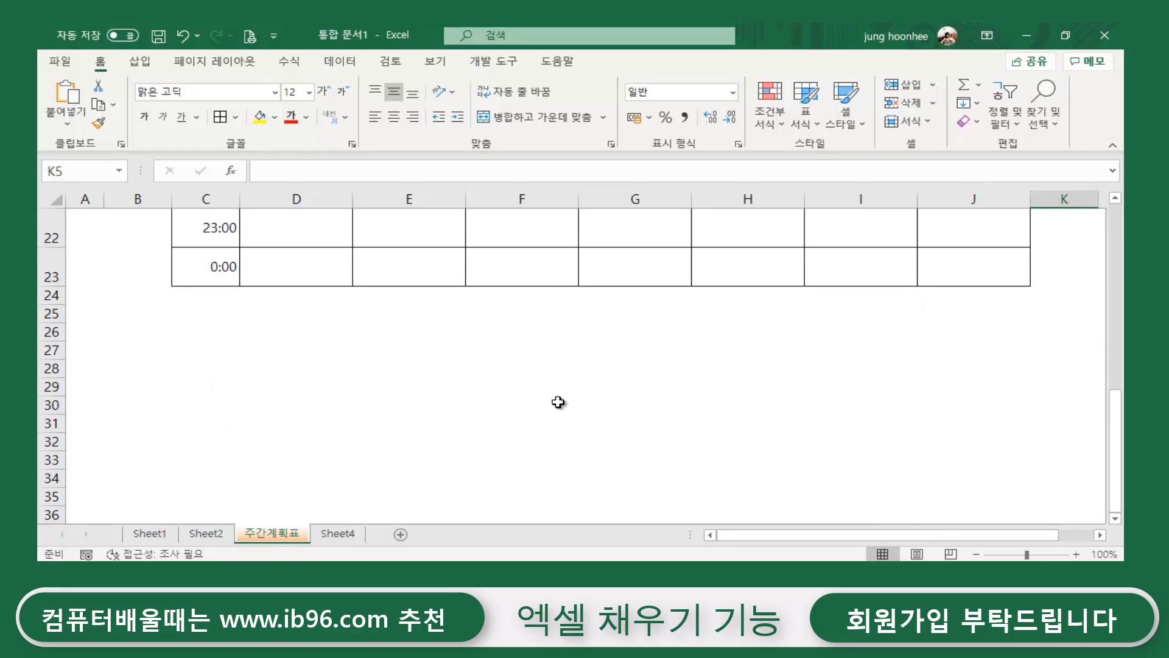
scroll(558, 402, up, 4)
scroll(558, 402, up, 3)
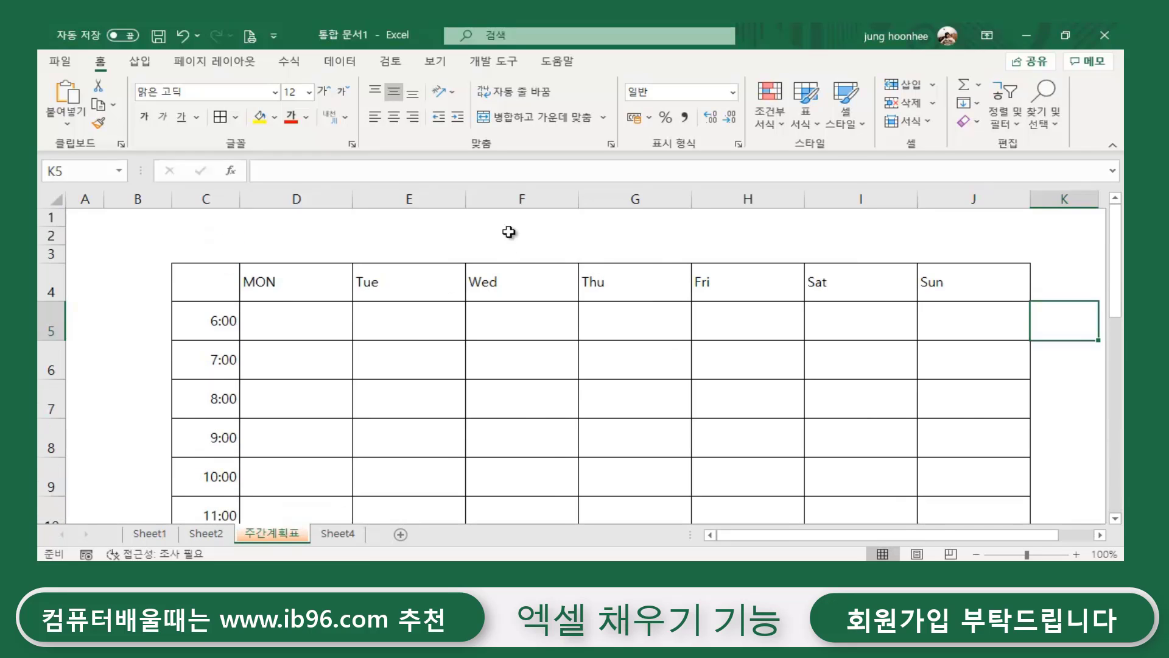
Tick Gridlines (눈금선) on the View (보기) tab to show cell boundaries again.
click(539, 234)
click(364, 238)
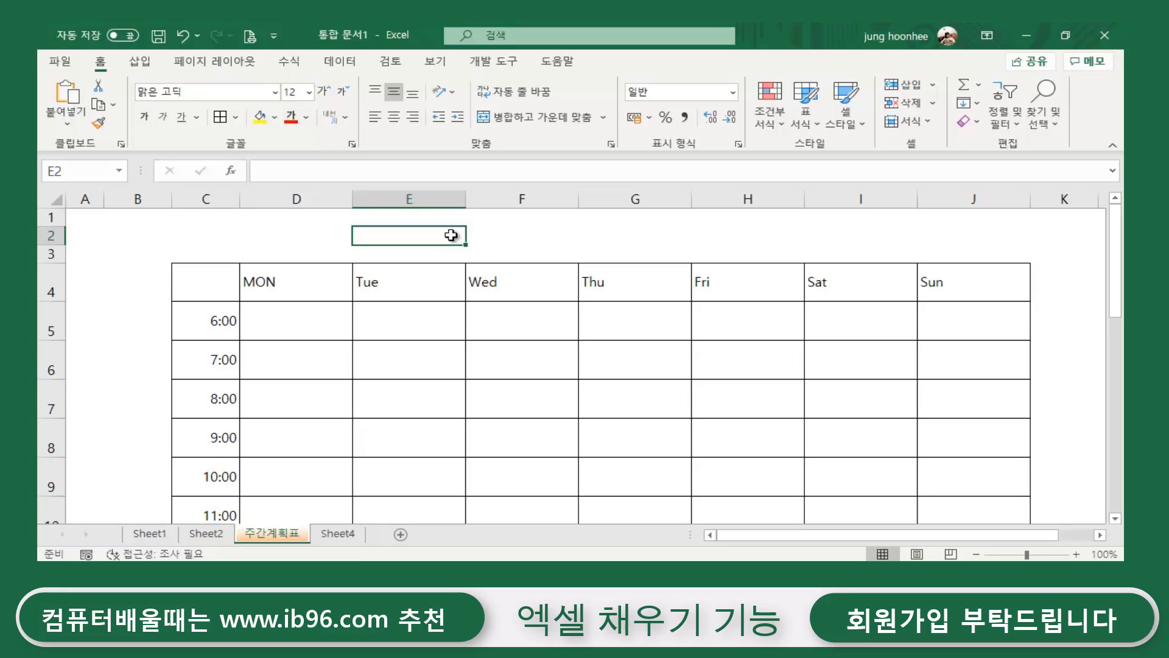
click(543, 236)
click(400, 235)
click(517, 236)
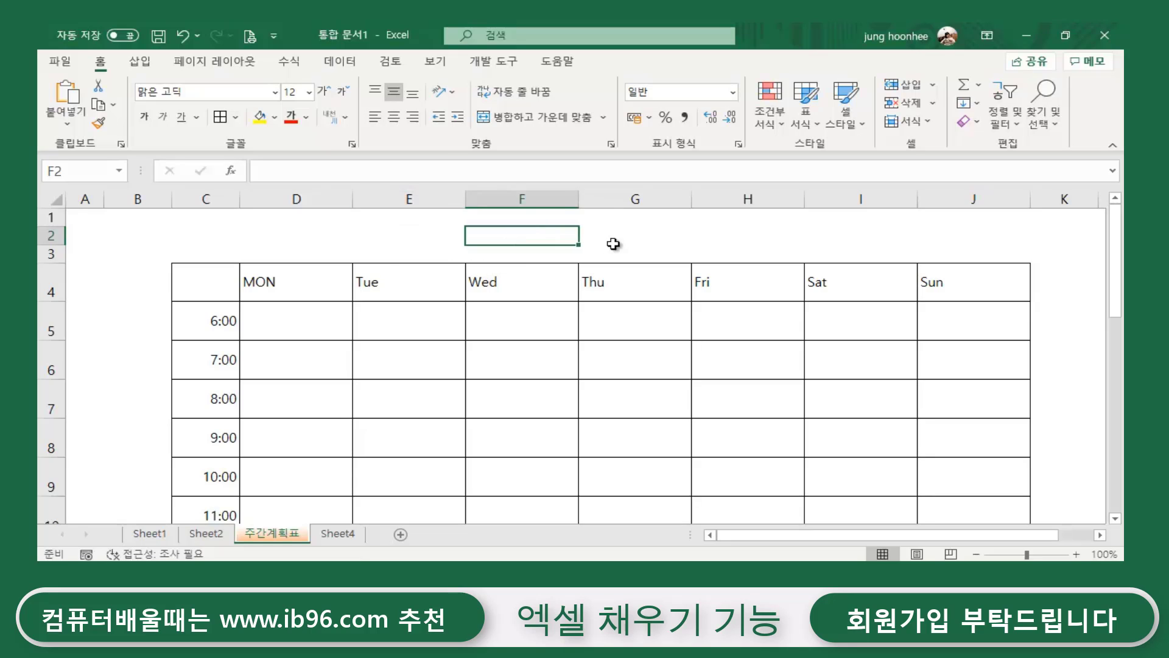
click(615, 242)
click(405, 235)
click(536, 235)
click(620, 237)
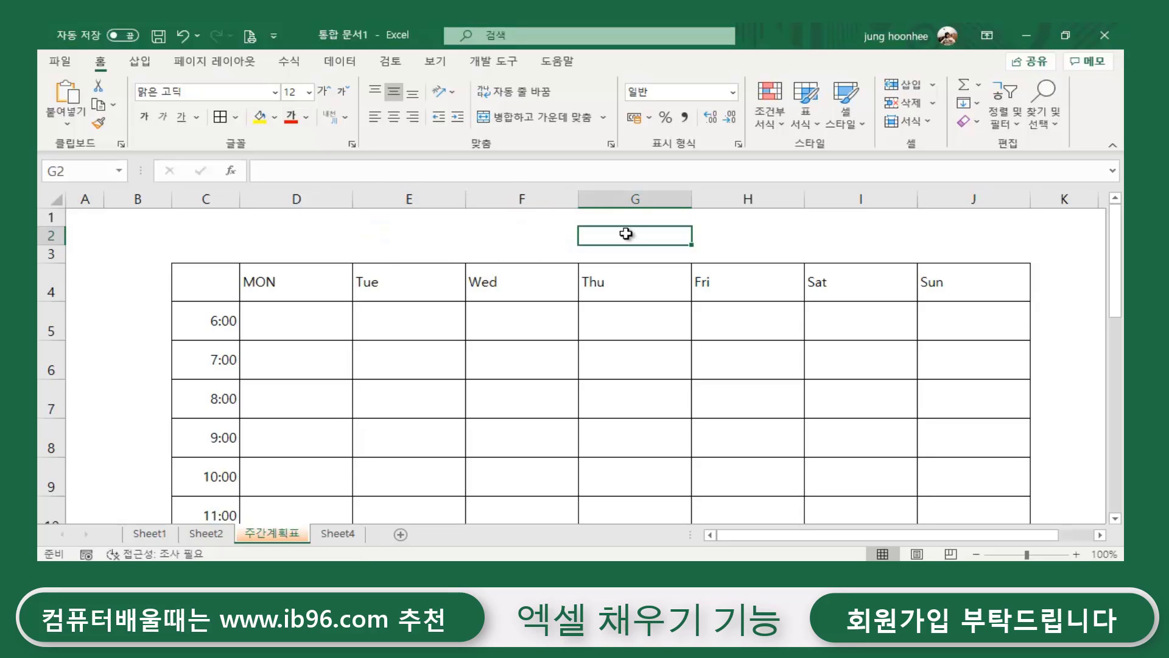
click(409, 230)
click(529, 231)
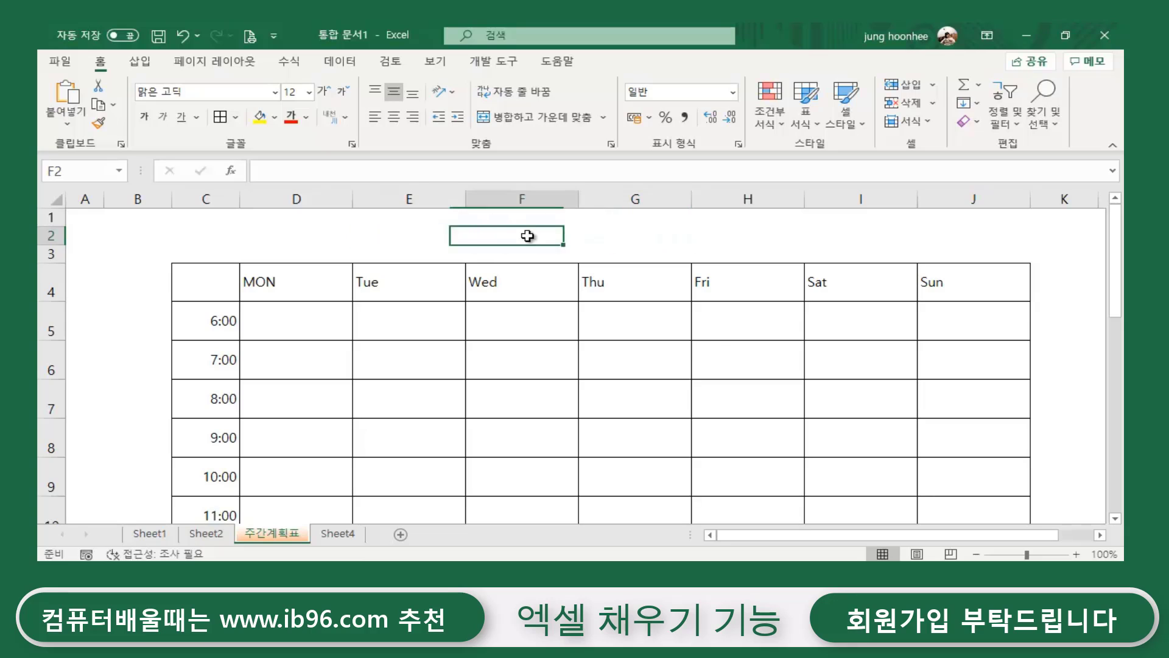
click(436, 62)
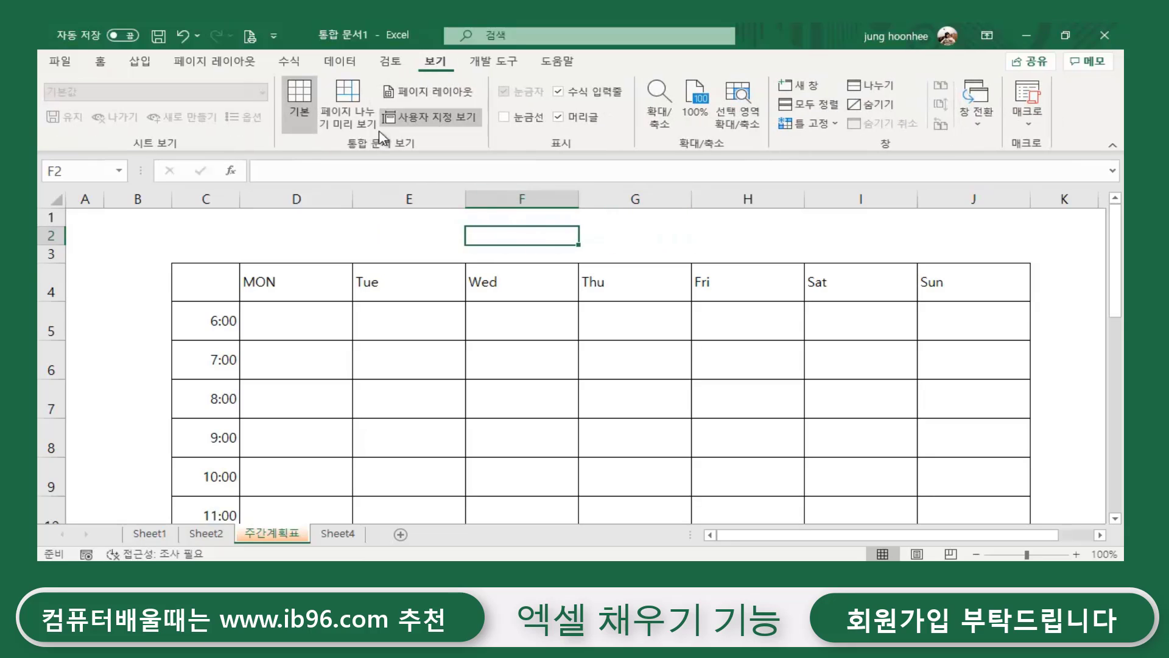
click(503, 117)
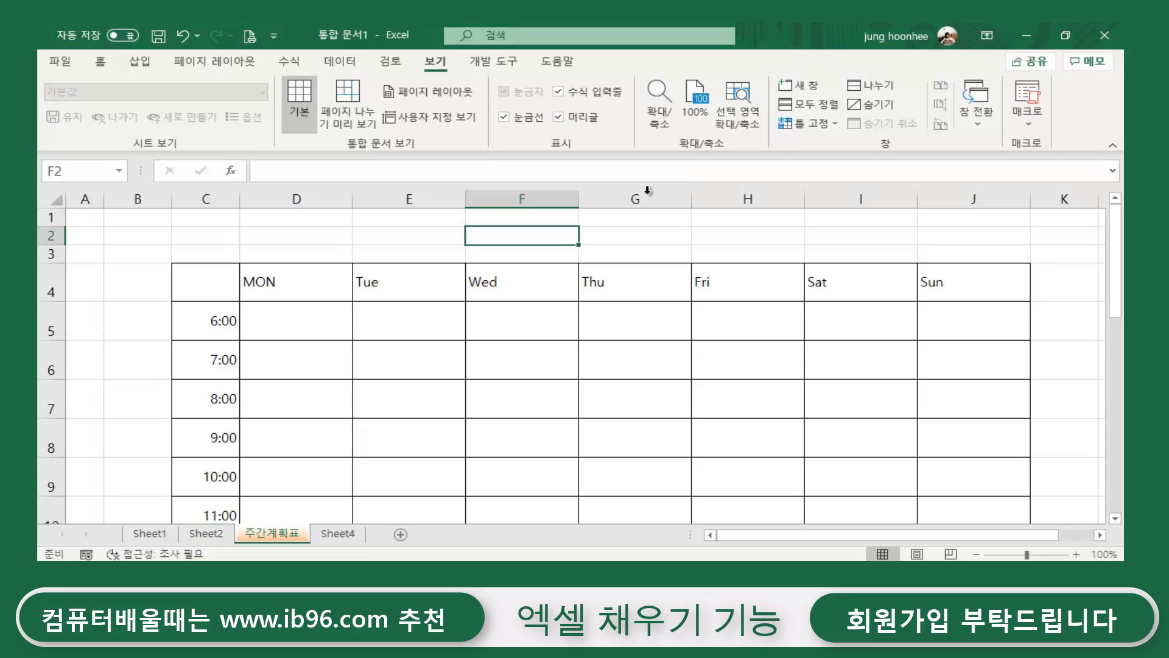
Select cells across row 2 above the table, ending on D2 for the title.
click(397, 239)
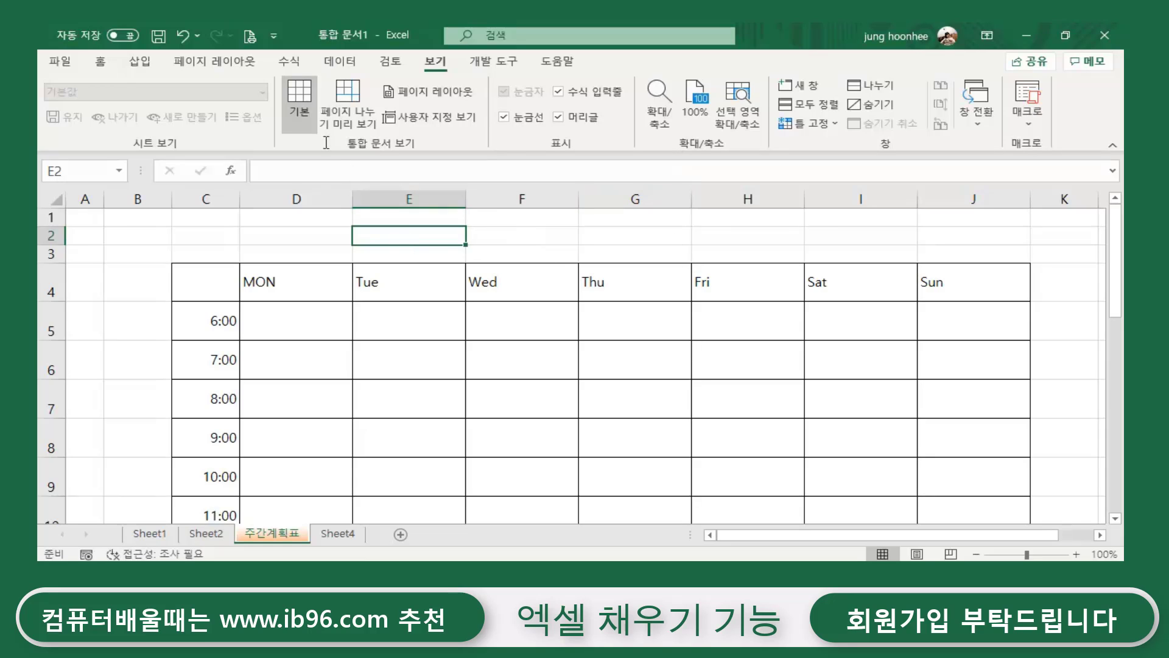
click(300, 236)
click(397, 236)
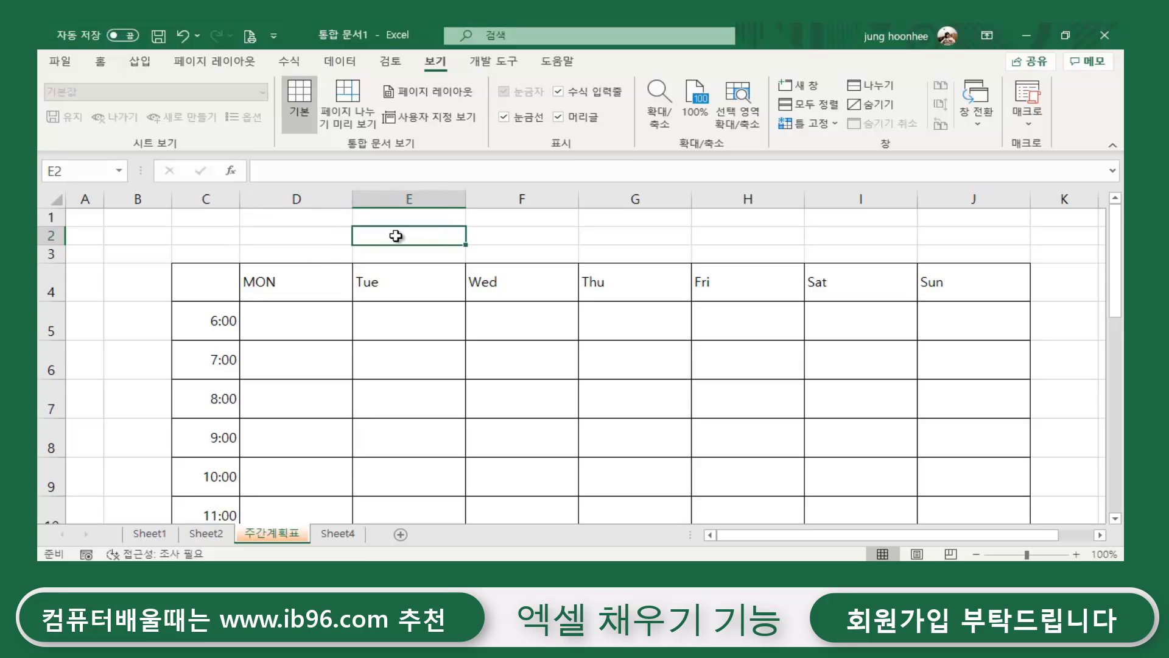
click(299, 237)
click(399, 235)
click(527, 236)
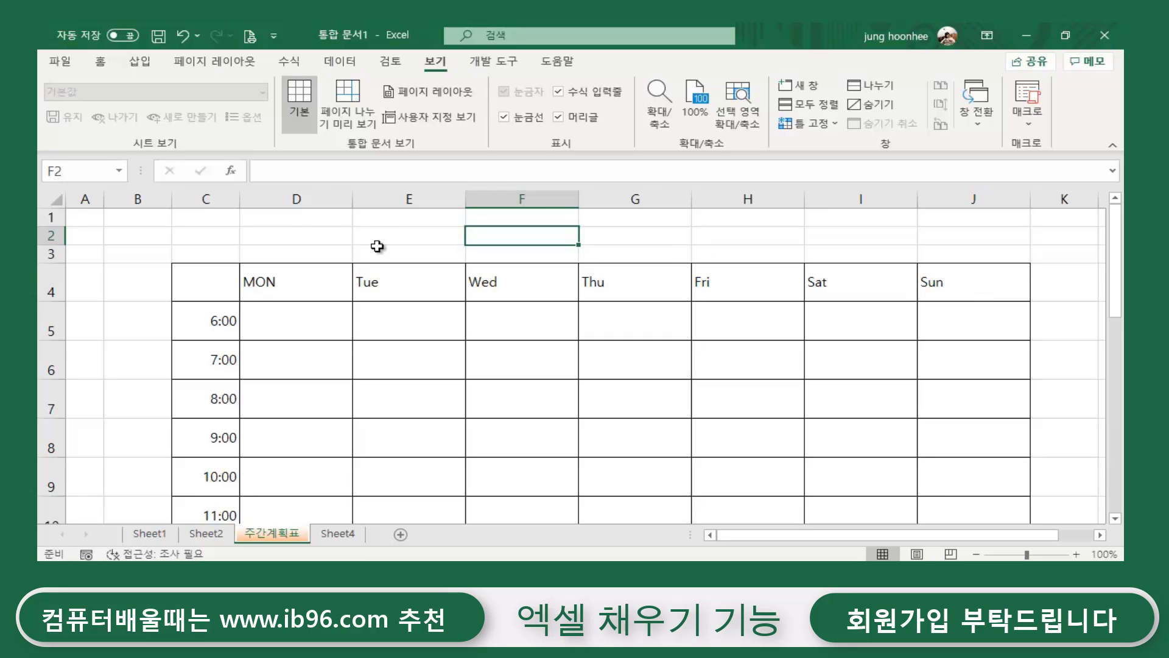
click(316, 237)
click(398, 235)
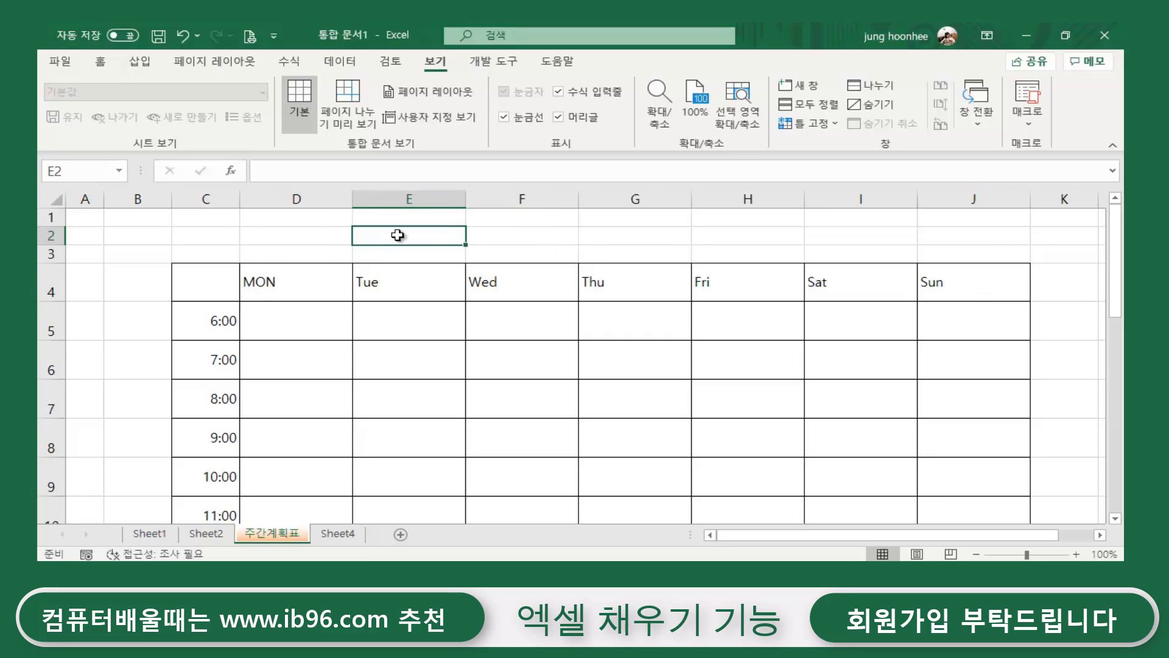
click(316, 232)
click(431, 238)
click(633, 237)
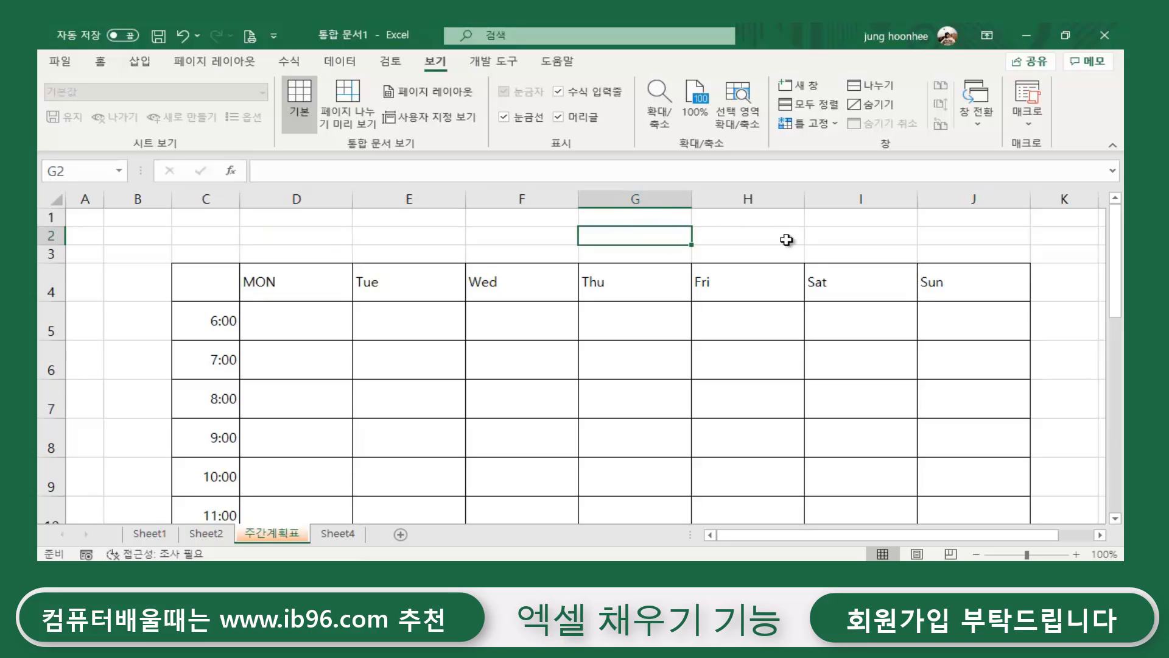
click(296, 237)
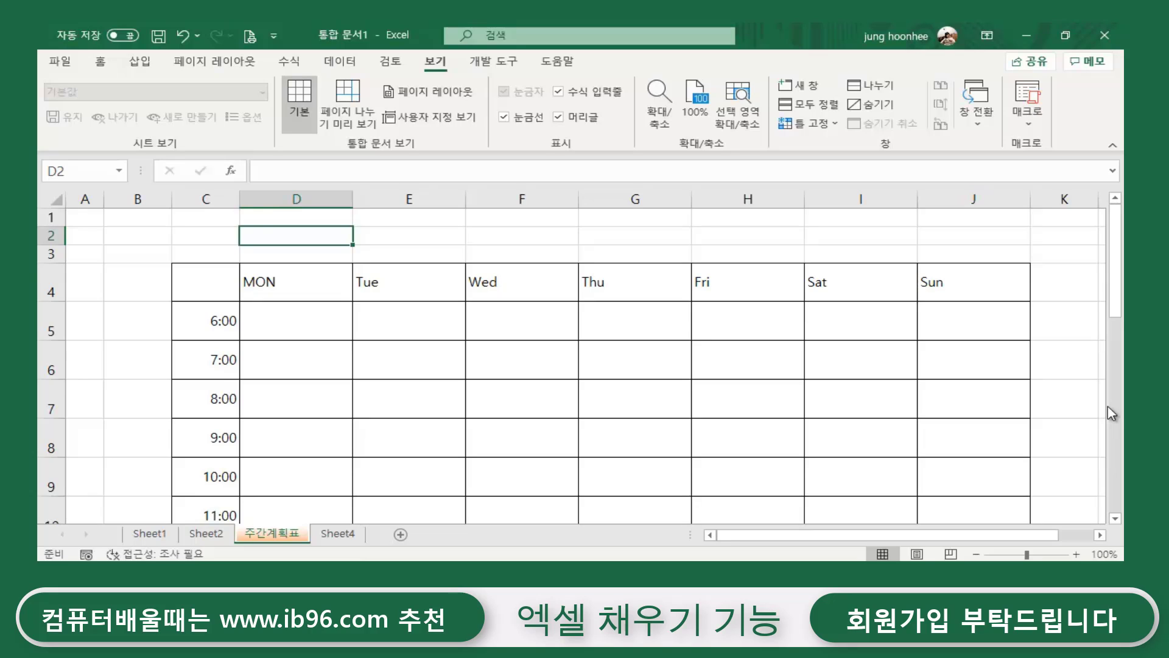
text(WNRKS)
key(BackSpace)
key(BackSpace)
key(BackSpace)
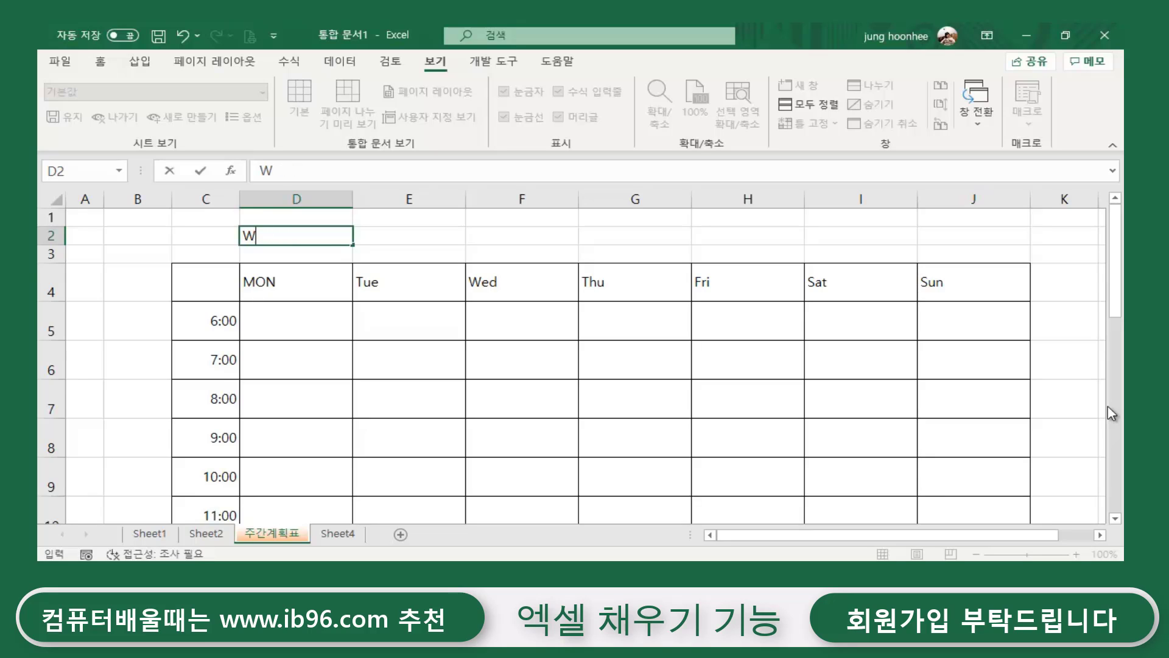
text(간)
text(일정표)
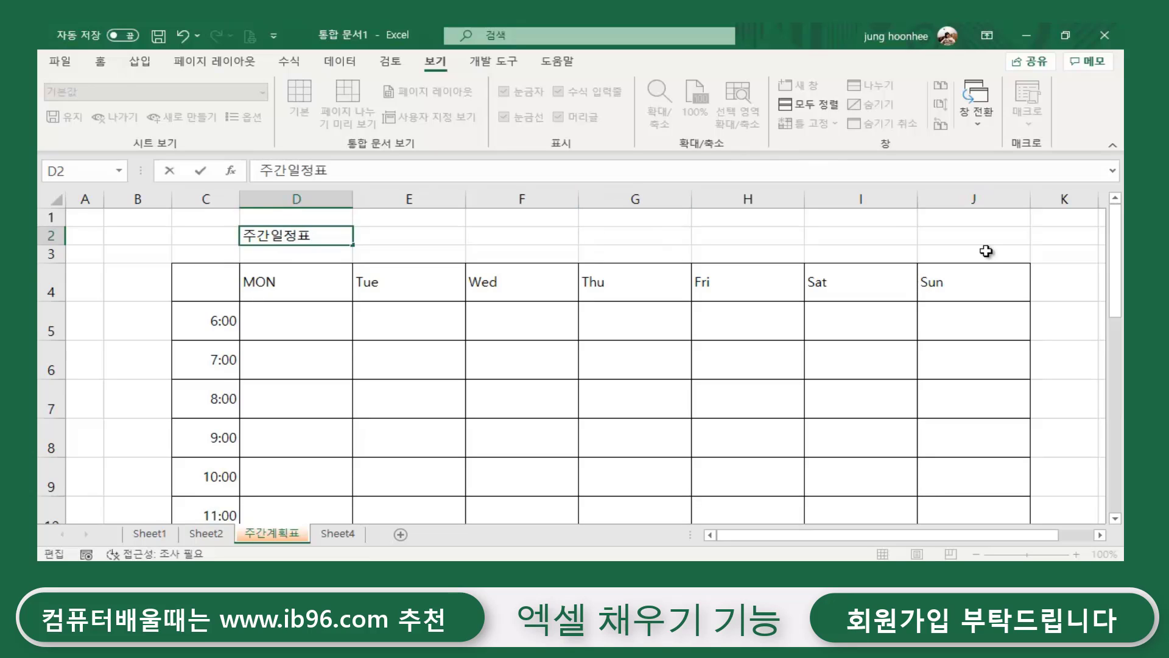
key(BackSpace)
key(BackSpace)
key(BackSpace)
key(BackSpace)
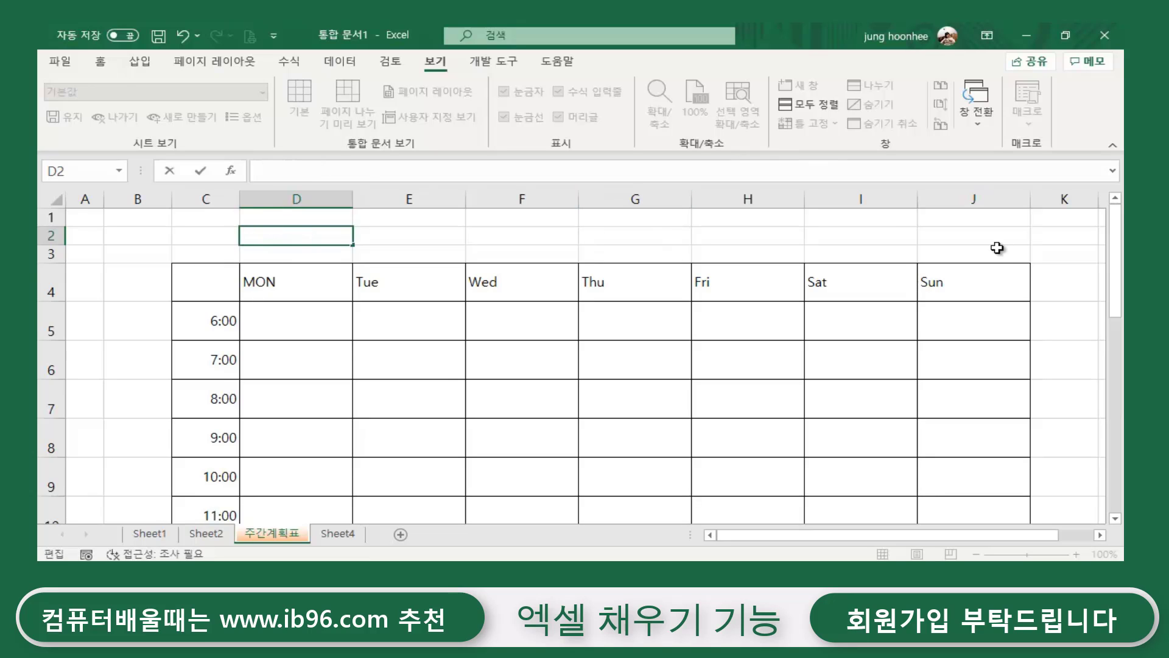
click(391, 234)
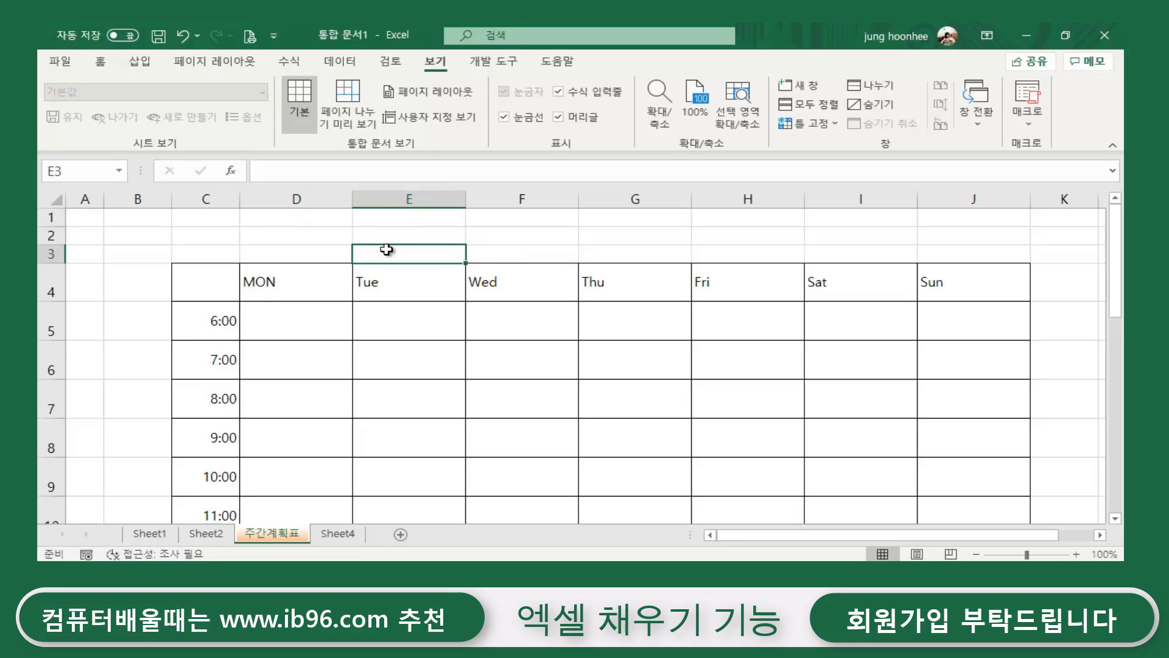
click(311, 236)
click(309, 252)
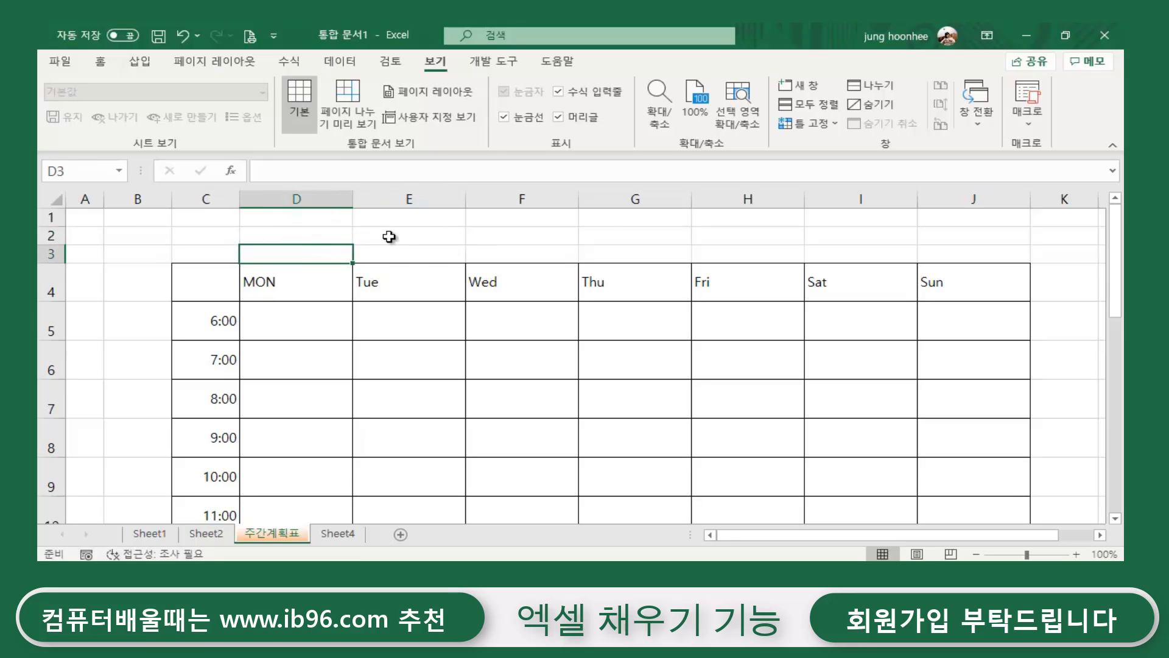
click(389, 236)
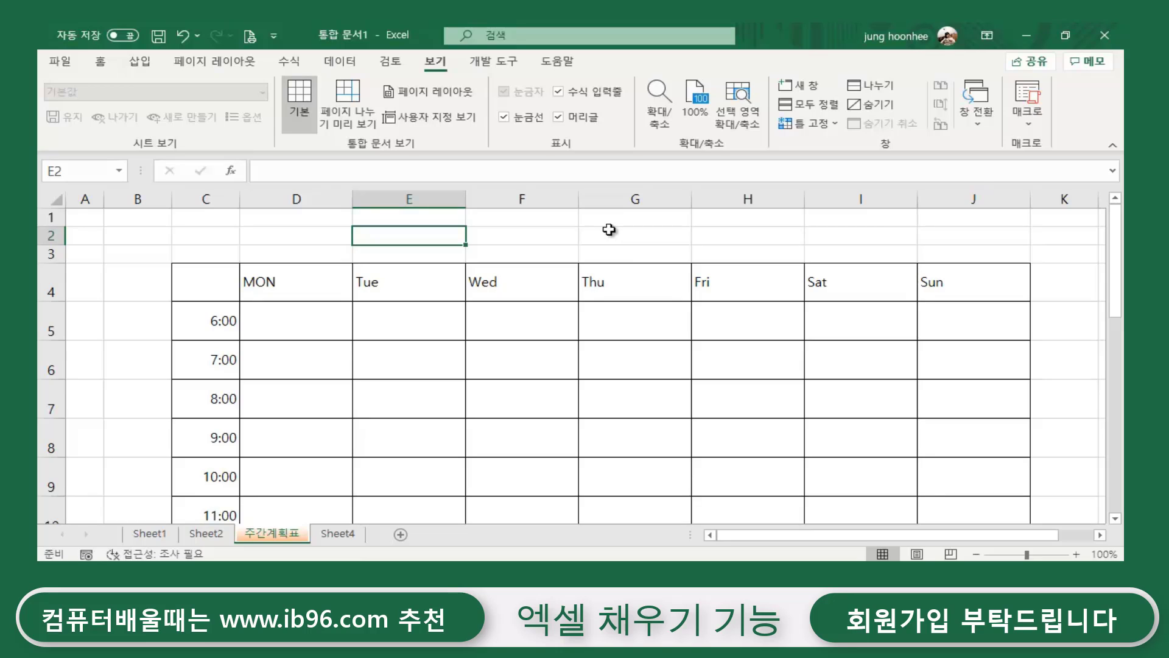
Select D3 and choose Text Box from Insert > Illustrations > Shapes.
click(337, 249)
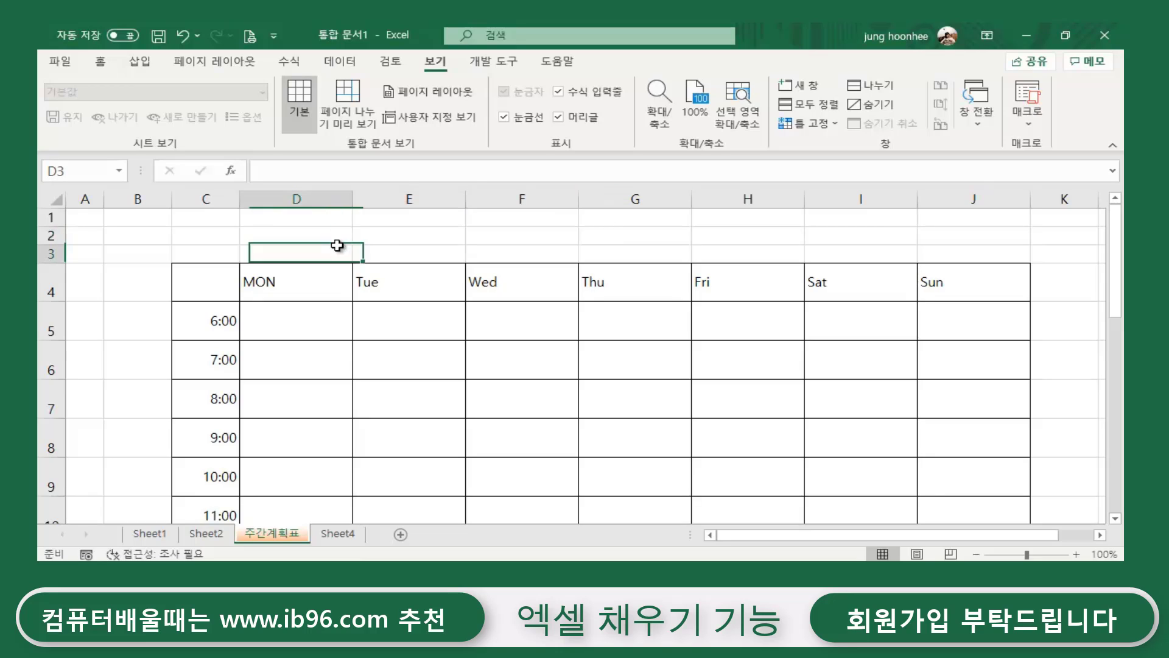
click(140, 62)
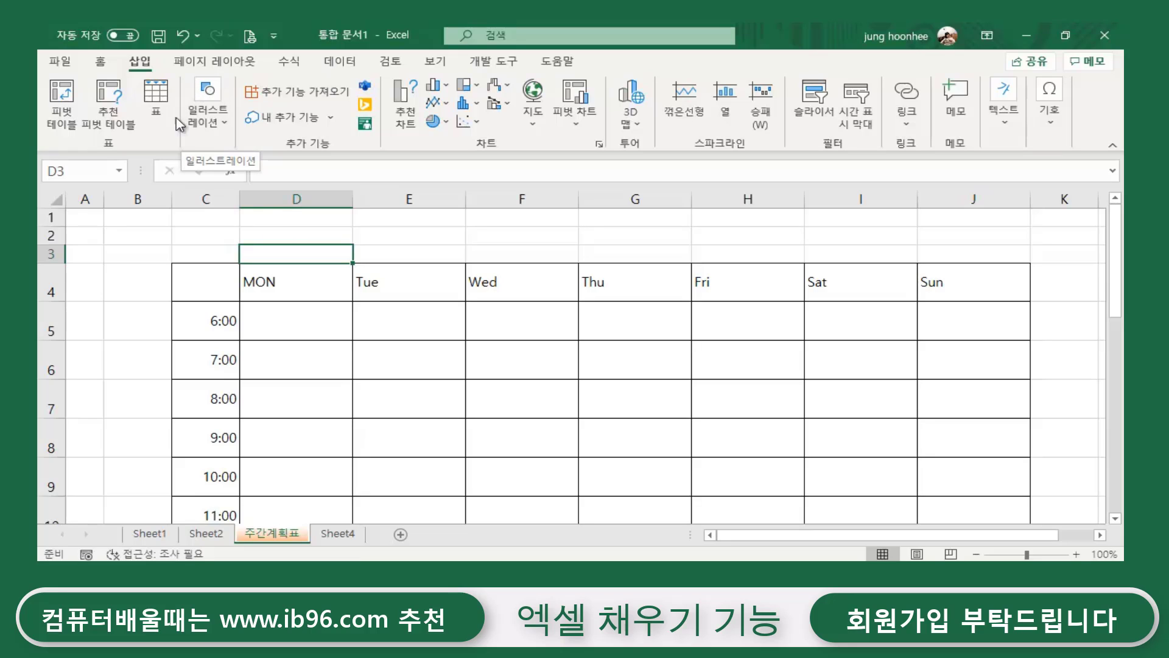
click(225, 126)
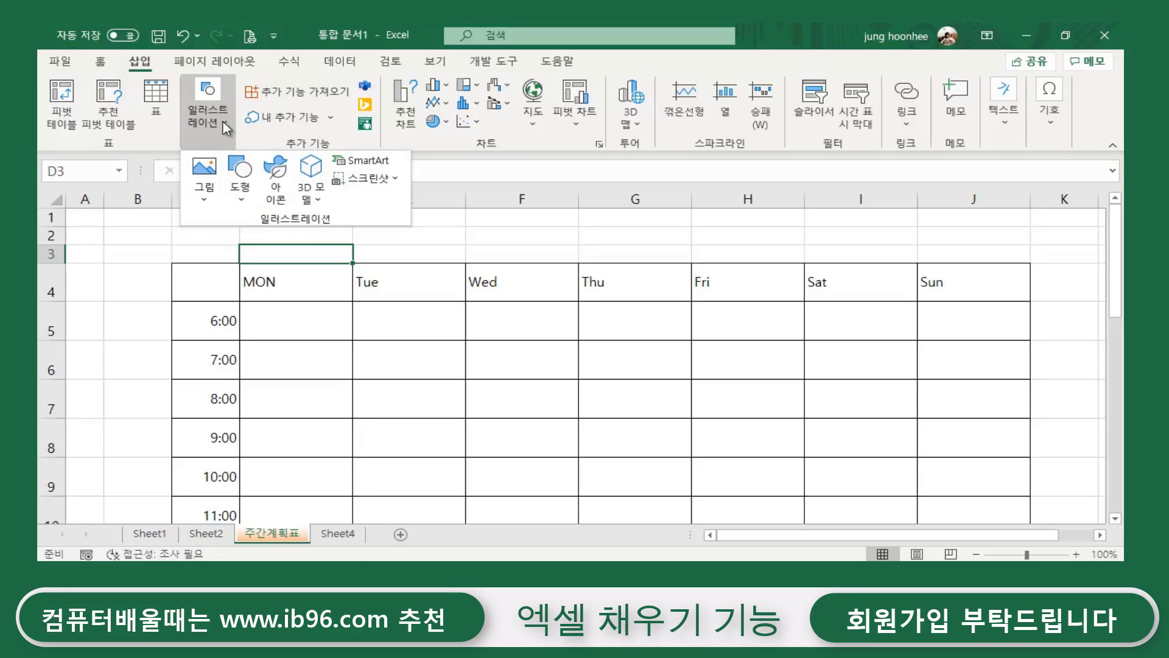
click(244, 203)
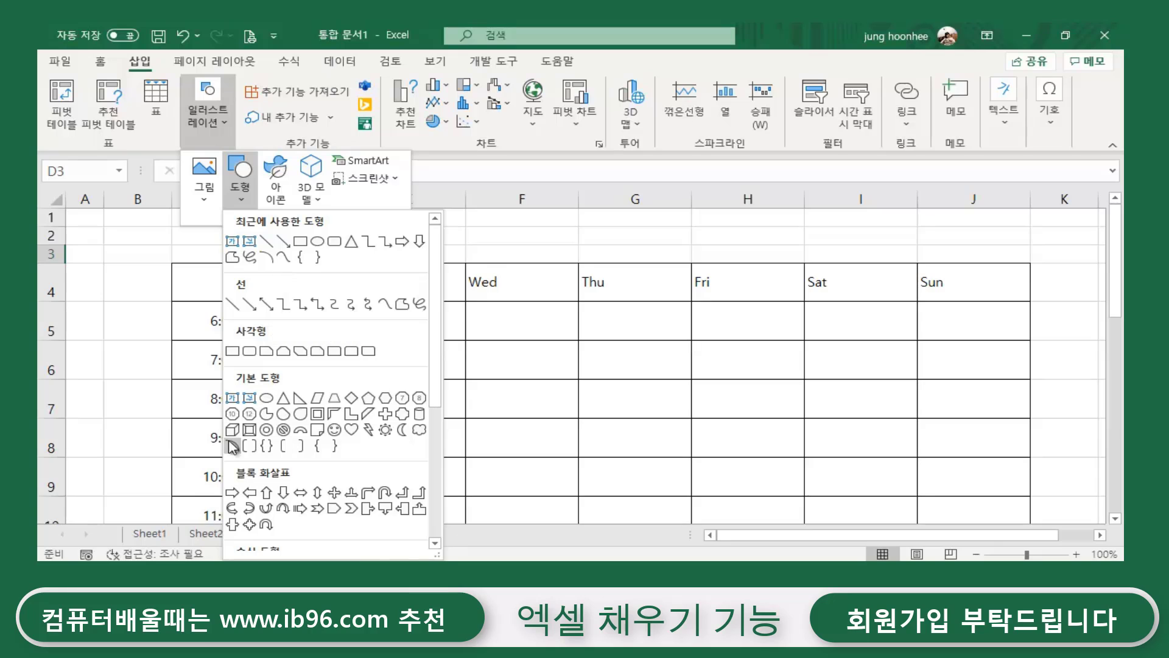
click(232, 398)
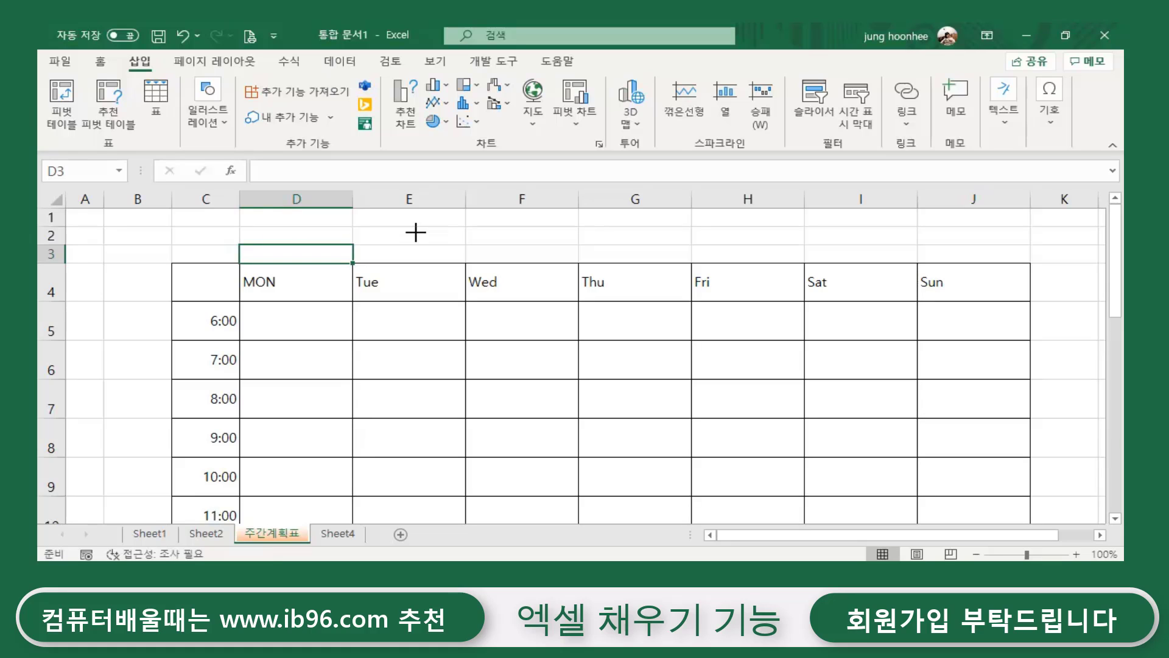
Draw a text box above the Tue column, type '주간 일정표', and enlarge its font.
drag(414, 231, 433, 254)
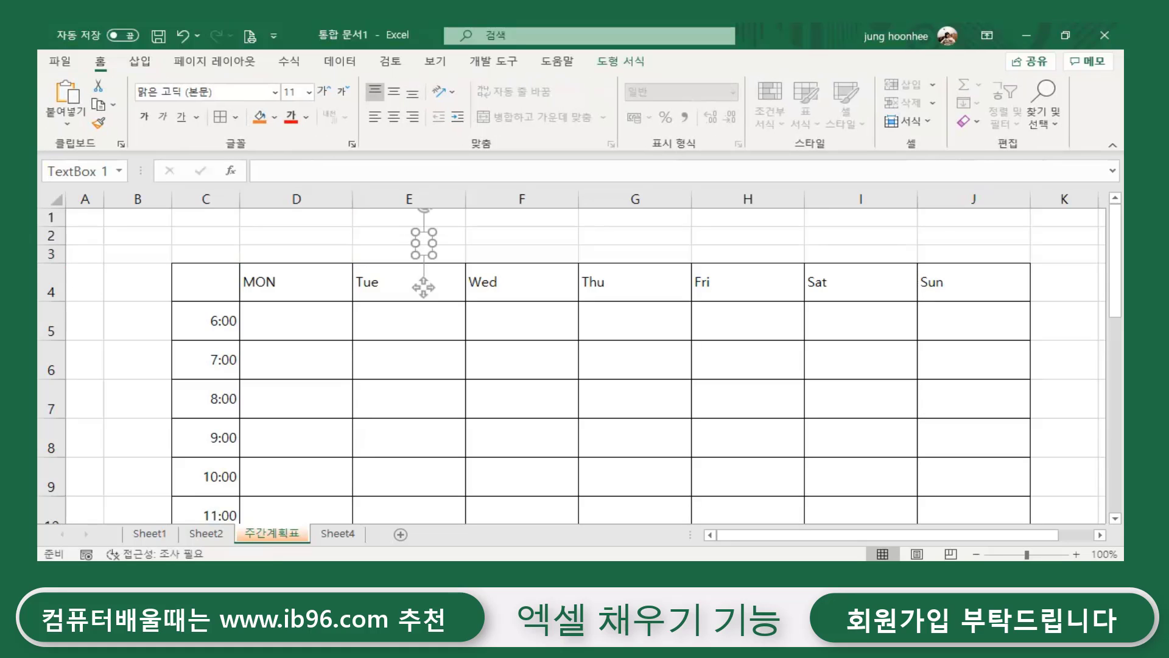
text(주간 일)
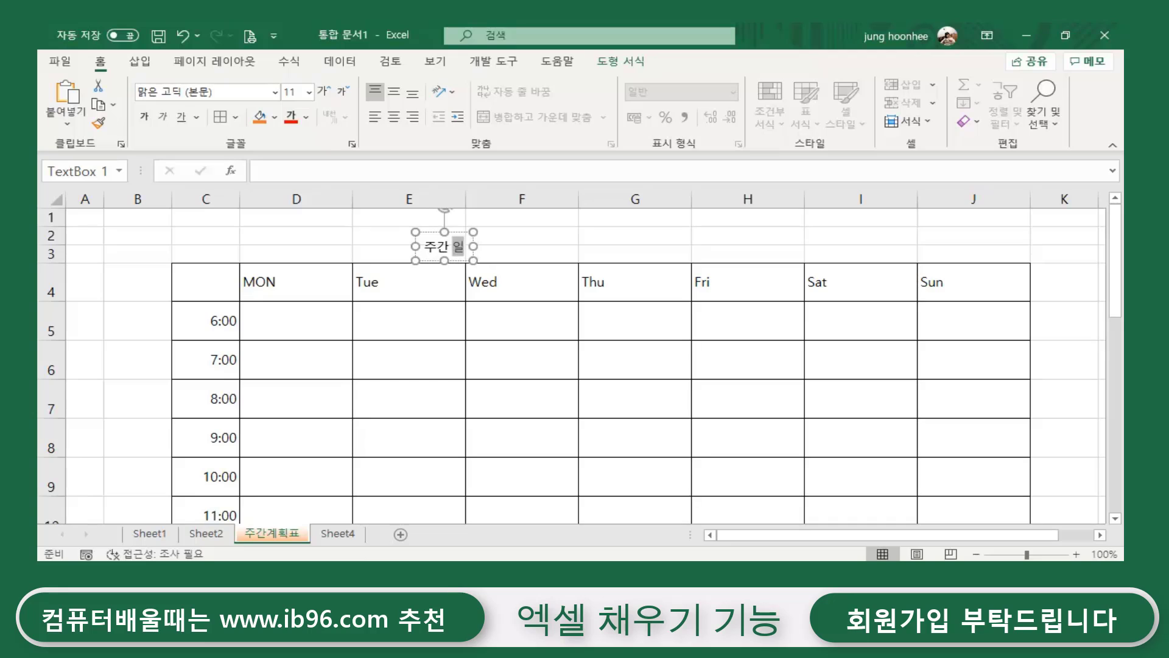
text(정표)
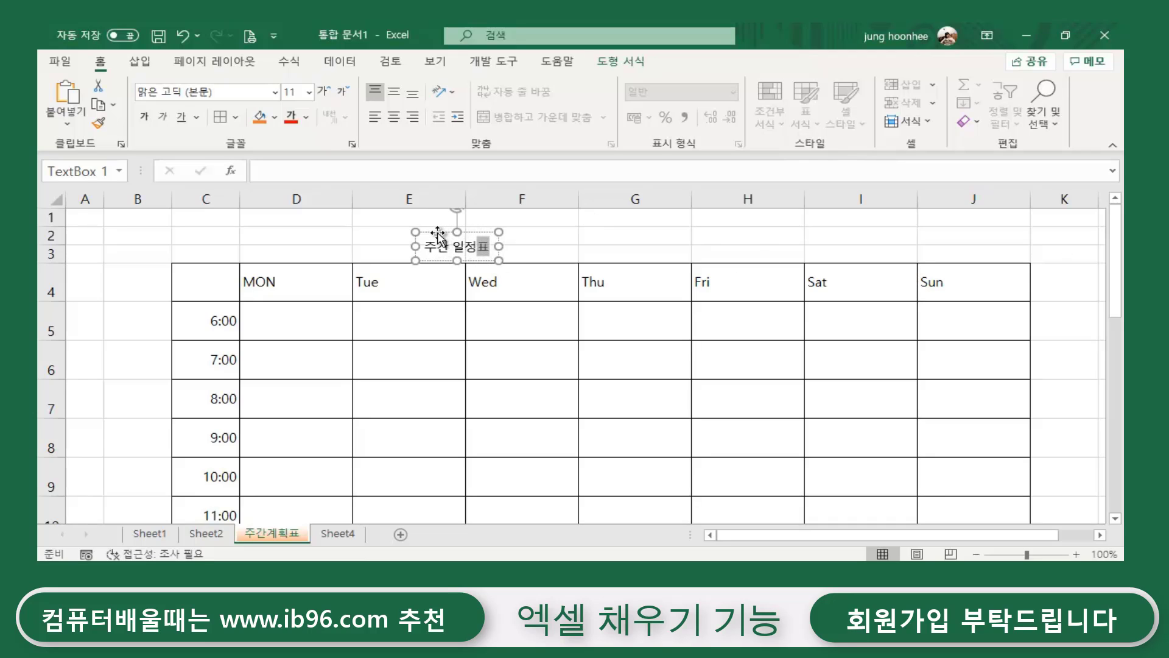
click(438, 233)
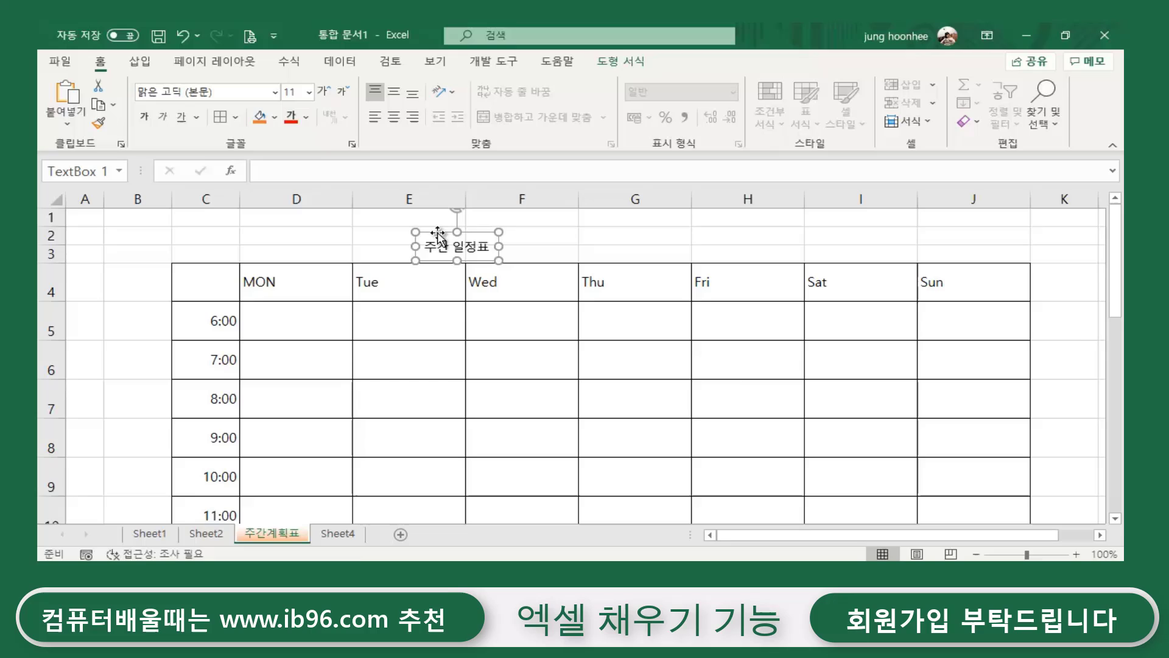
click(323, 91)
click(324, 91)
click(324, 91)
click(324, 91)
click(324, 92)
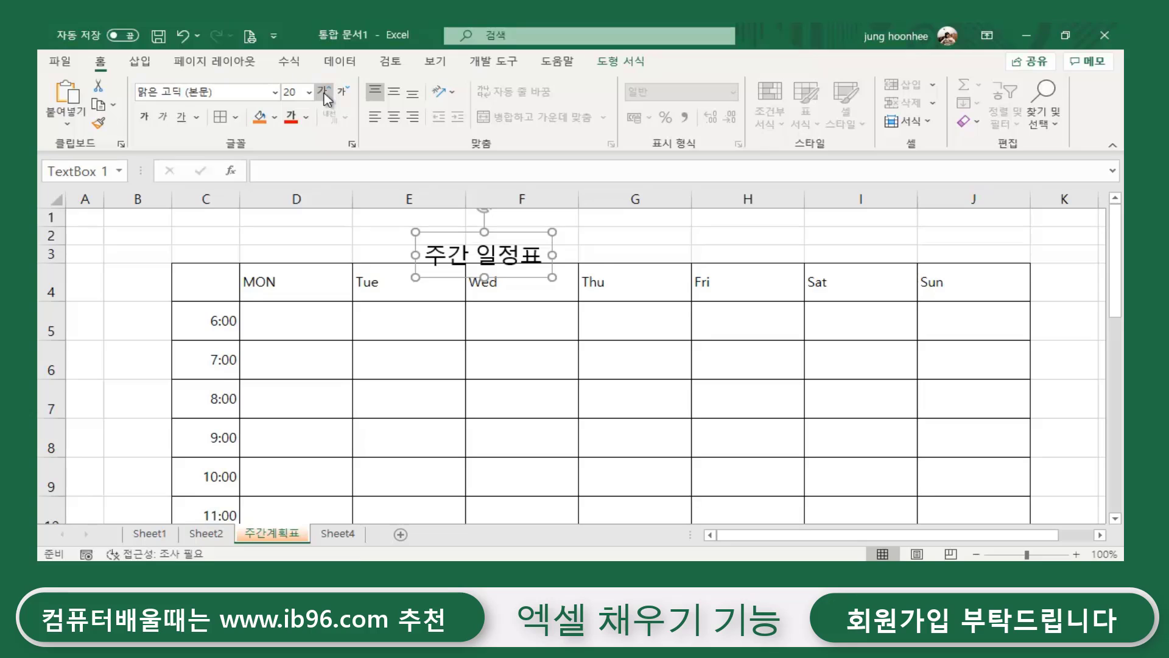
click(325, 92)
click(324, 93)
click(324, 92)
click(324, 92)
click(325, 93)
click(325, 93)
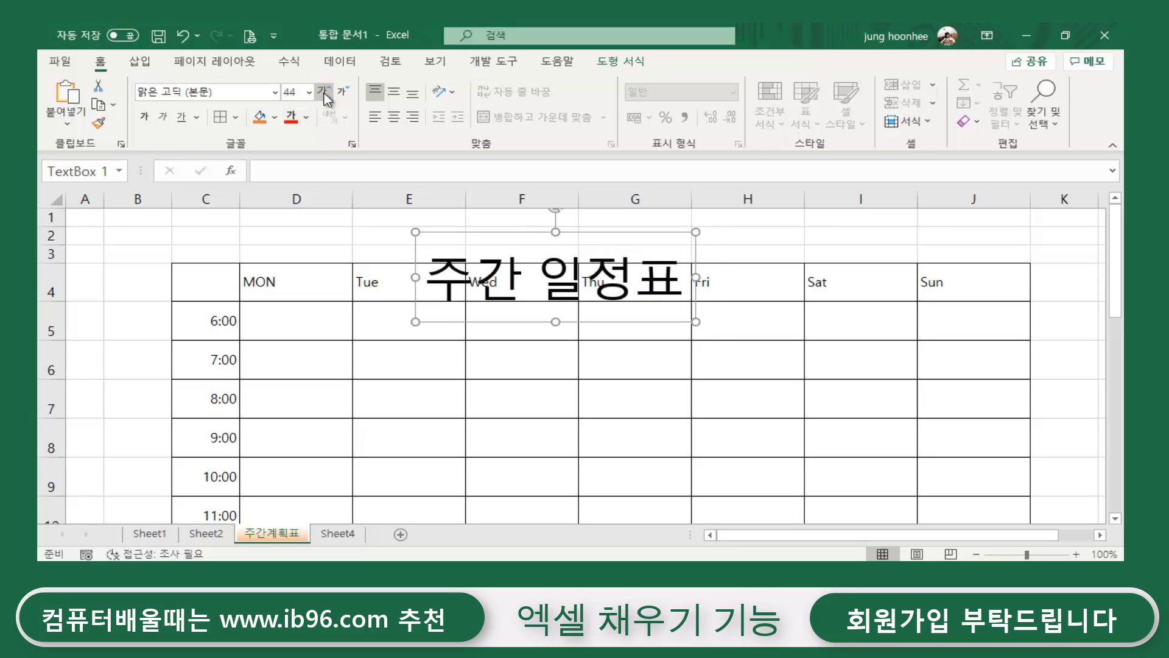
click(324, 93)
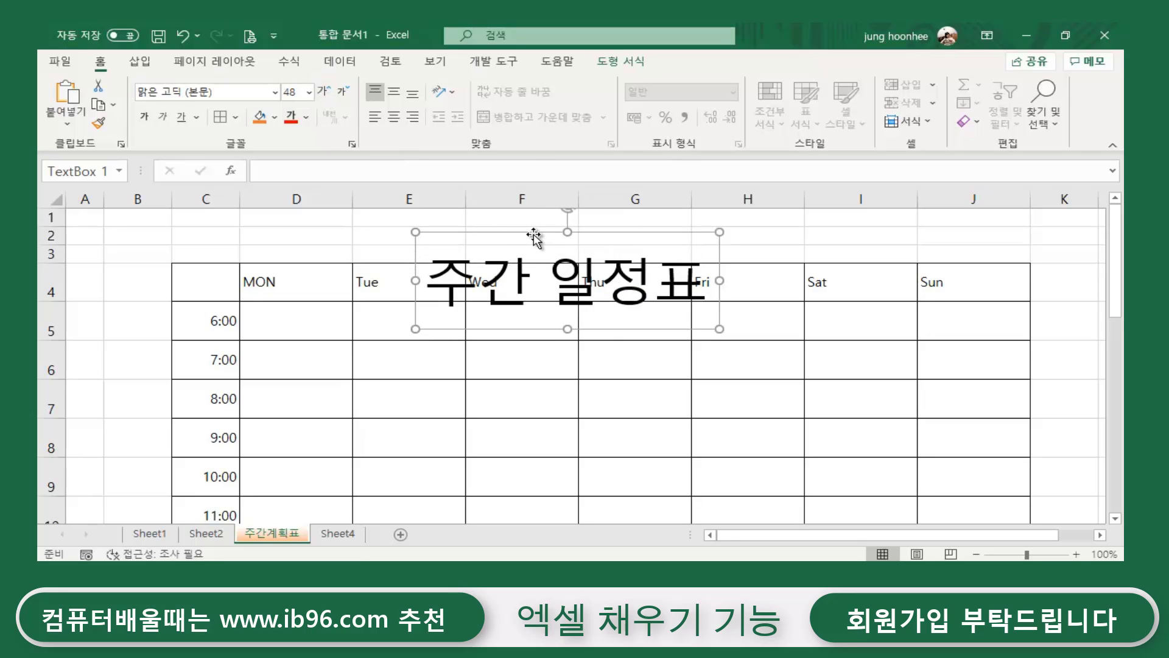
Move the title box up-left, set its font to 28, and make it bold dark blue.
drag(534, 234, 494, 218)
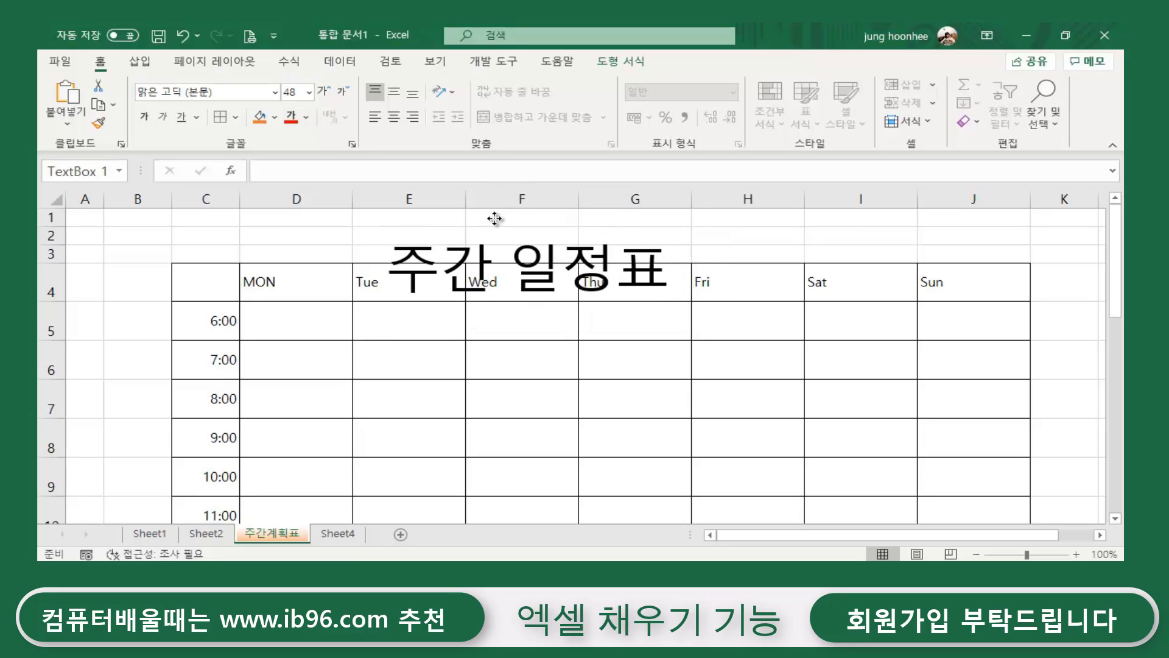
click(344, 93)
click(345, 93)
click(345, 93)
click(345, 92)
click(344, 92)
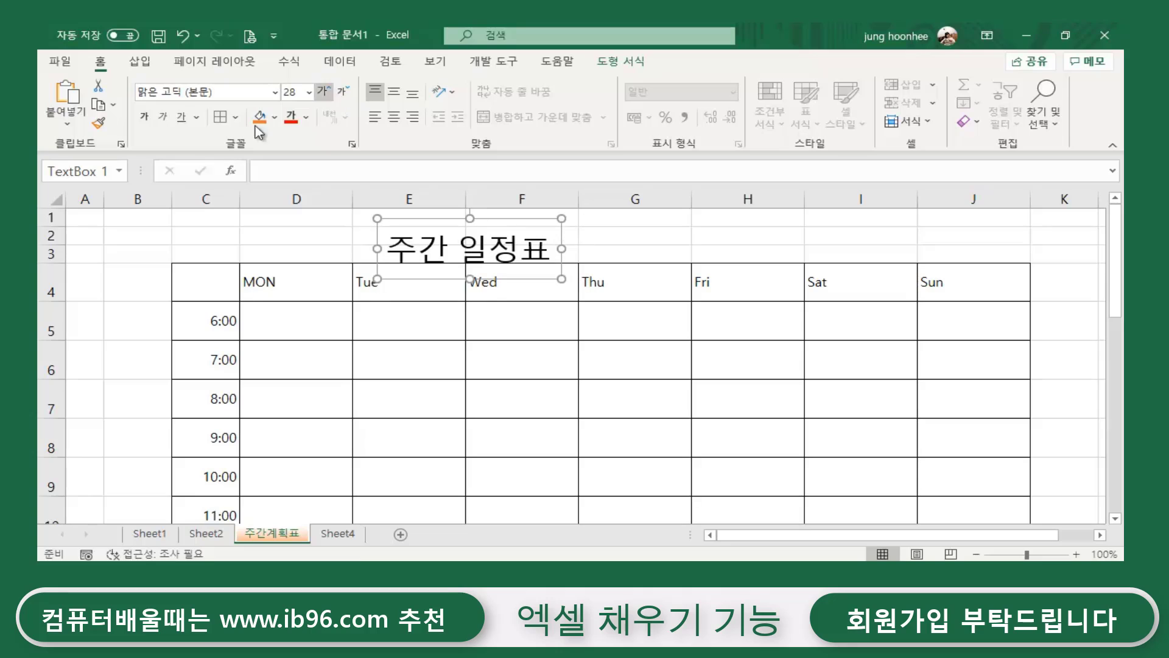
click(306, 117)
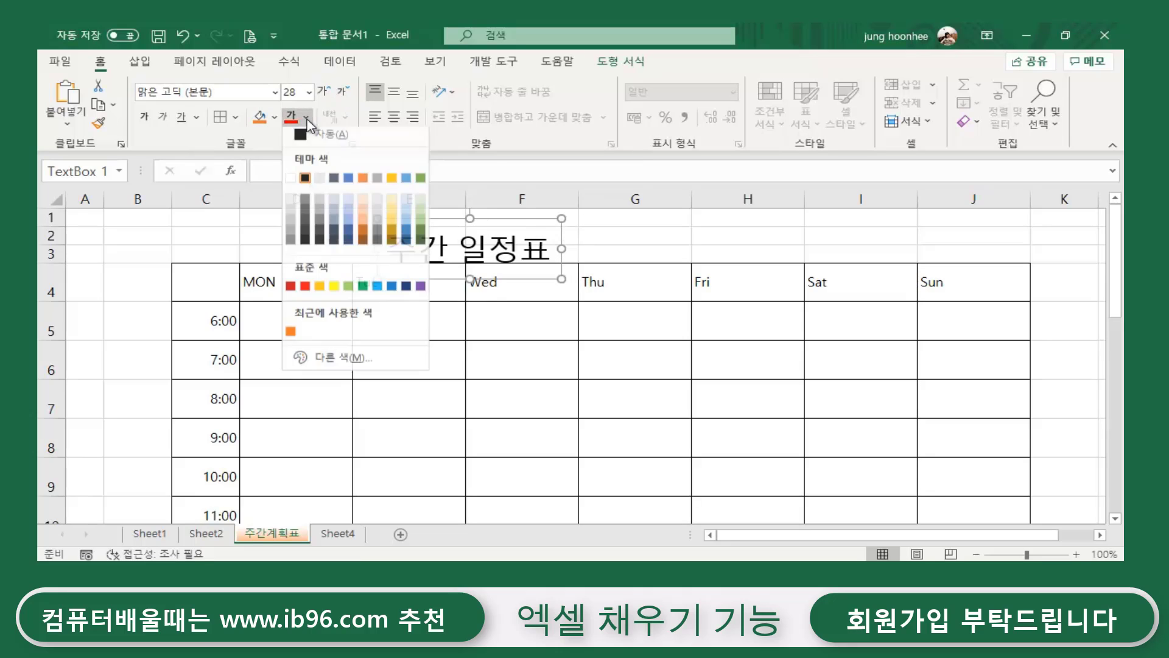
click(348, 238)
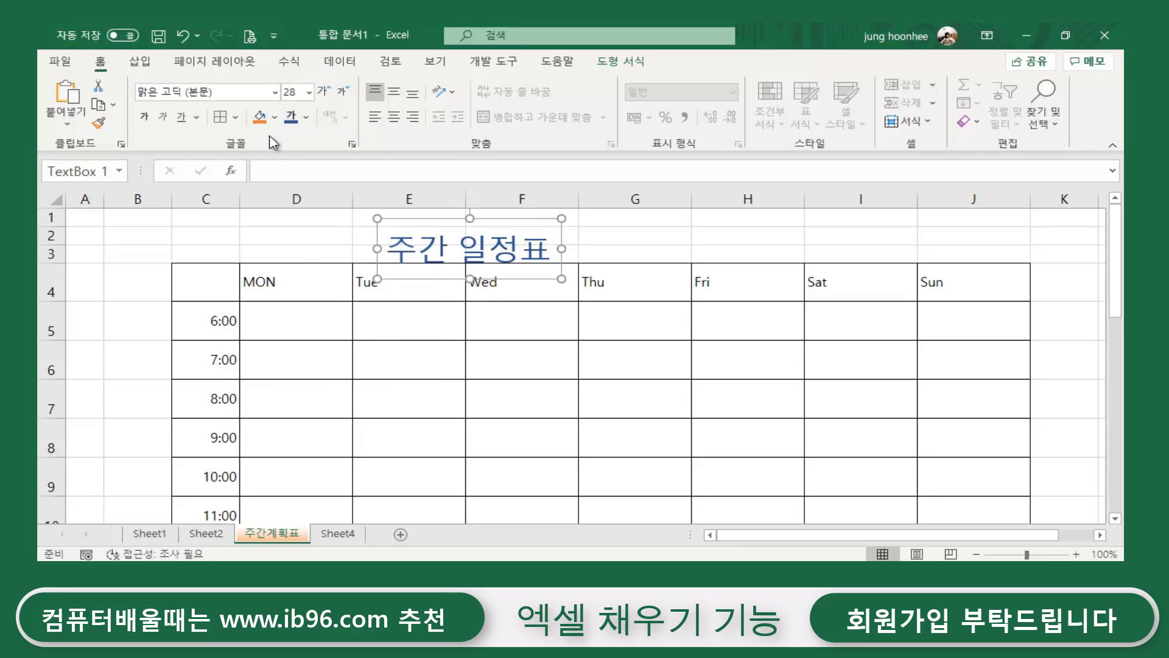
click(144, 116)
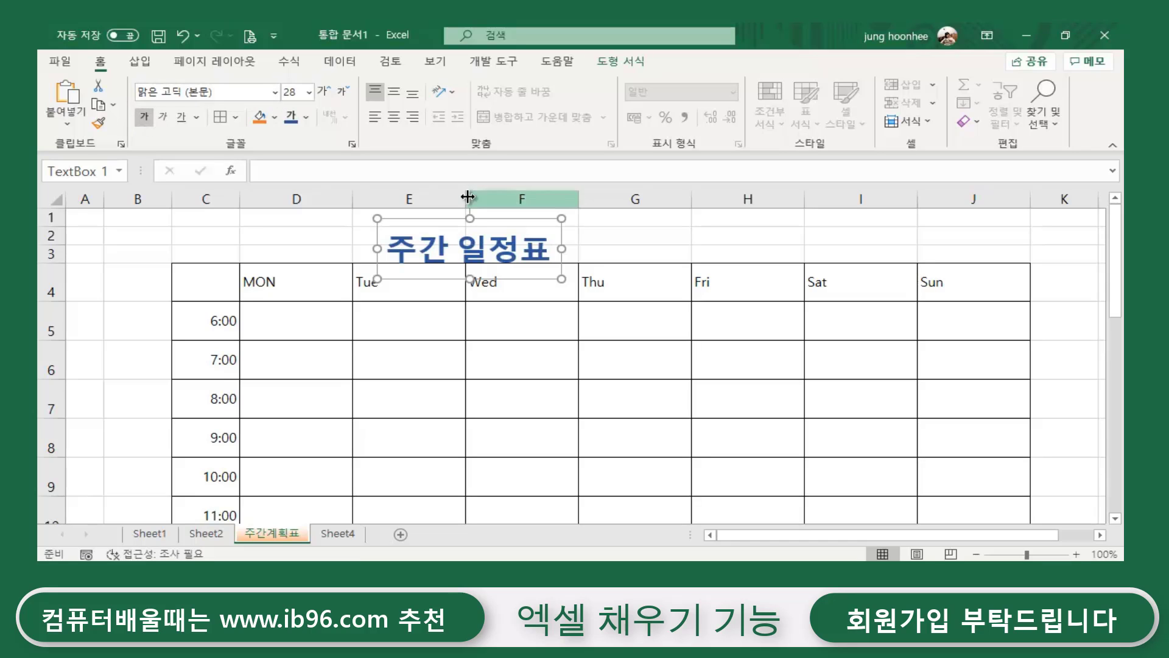
Drag the 주간 일정표 title box into rows 1–3 above columns C and D.
mouse_move(434, 217)
mouse_down()
mouse_move(578, 285)
mouse_move(581, 353)
mouse_up()
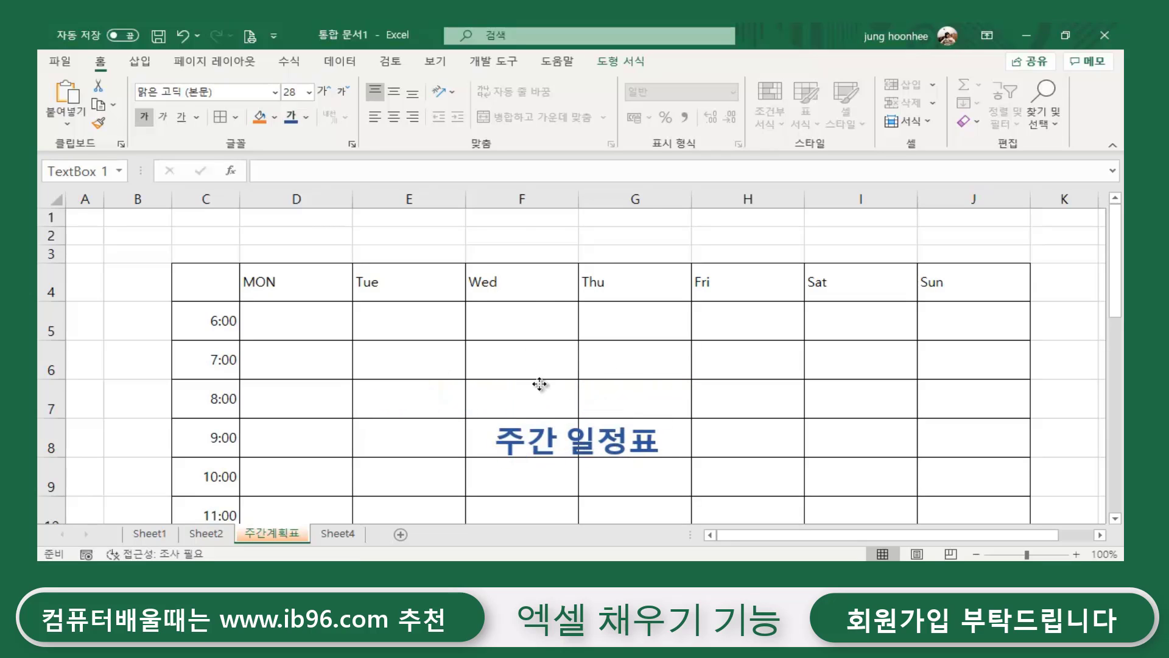
mouse_move(580, 354)
mouse_down()
mouse_move(571, 188)
mouse_move(497, 194)
mouse_up()
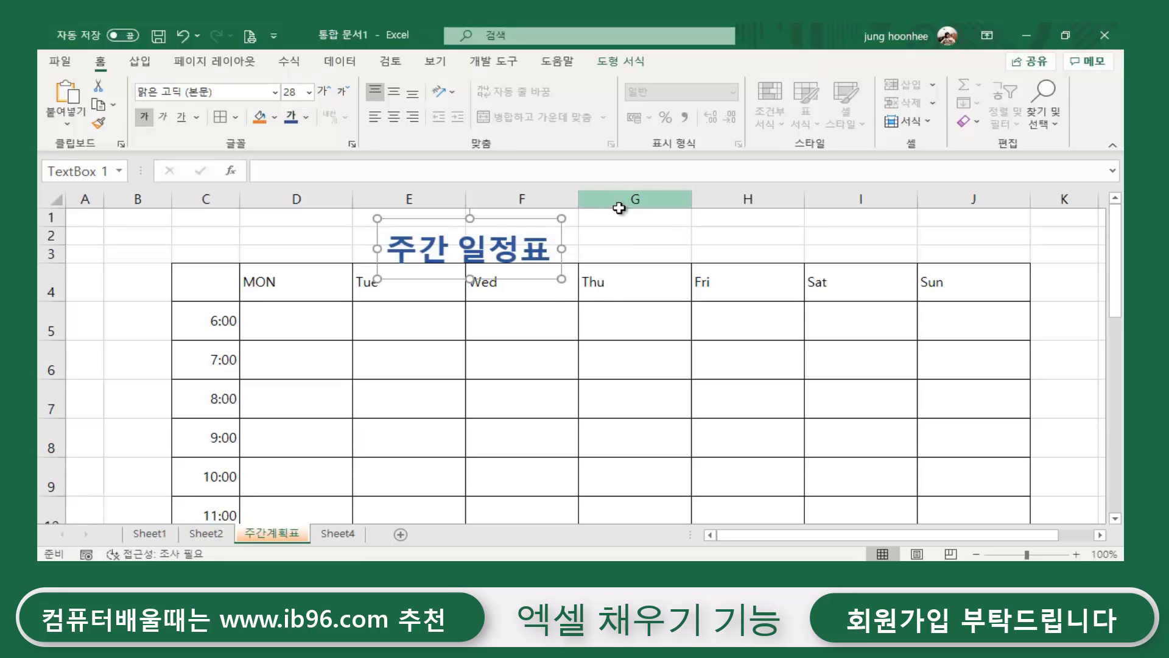
drag(451, 219, 512, 216)
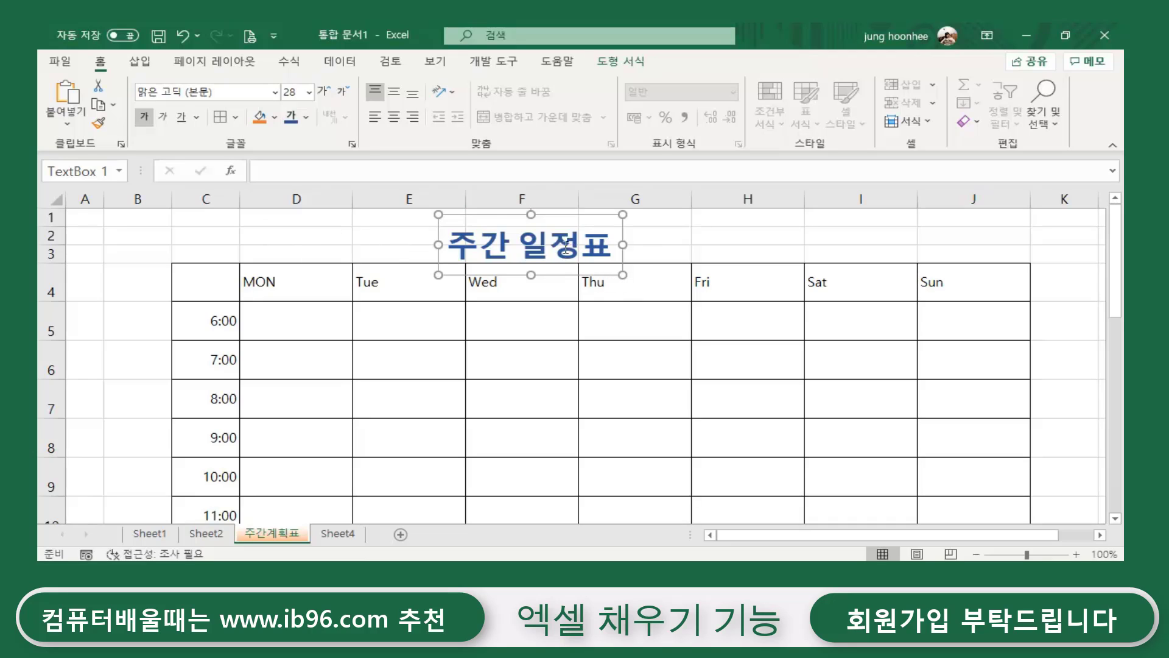
mouse_move(480, 215)
mouse_down()
mouse_move(169, 209)
mouse_move(227, 219)
mouse_move(205, 208)
mouse_move(212, 215)
mouse_up()
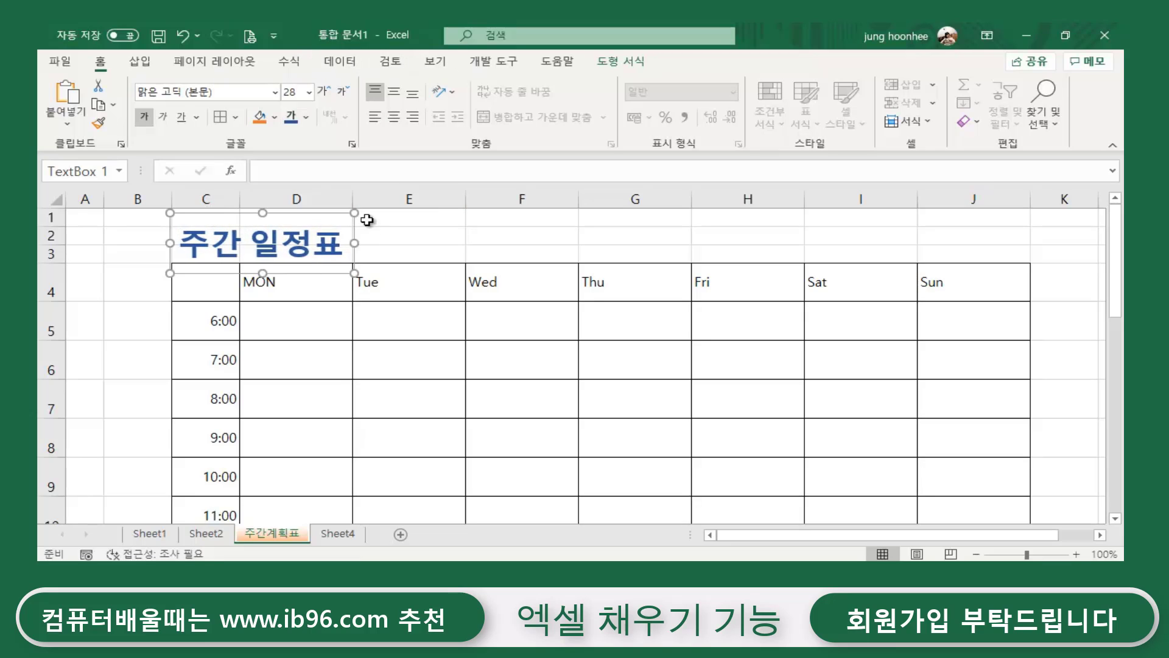
Deselect the title box by clicking an empty cell on the sheet.
click(508, 239)
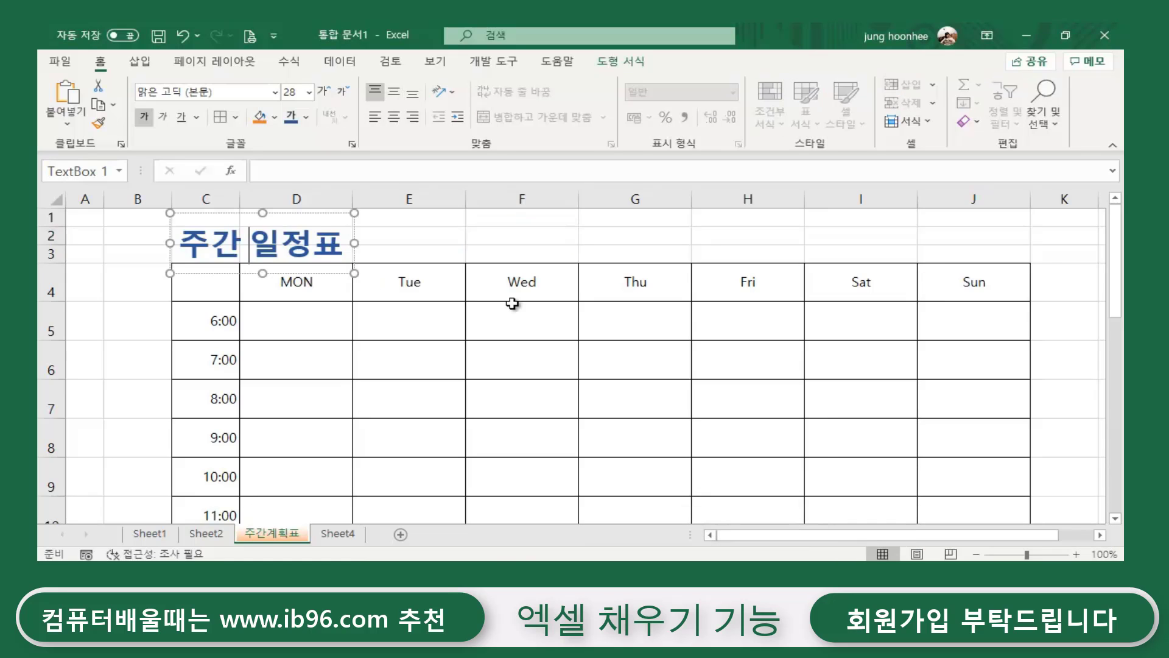
click(119, 290)
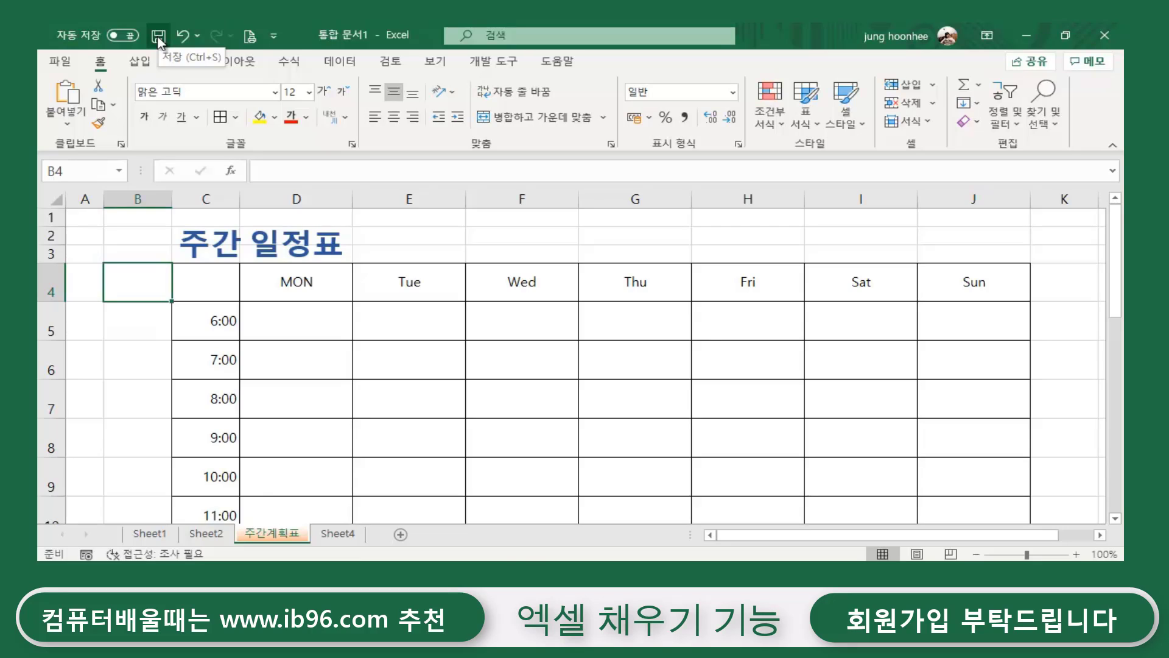
Browse to the Documents folder for saving and create a new folder named ABC.
click(63, 68)
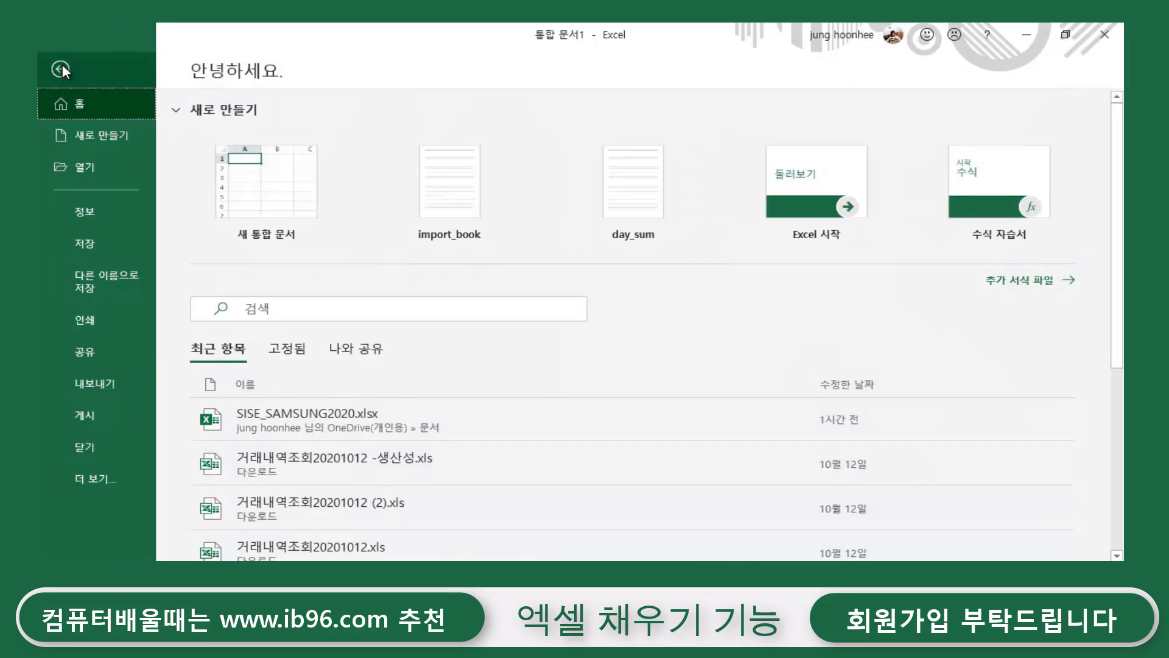
click(86, 243)
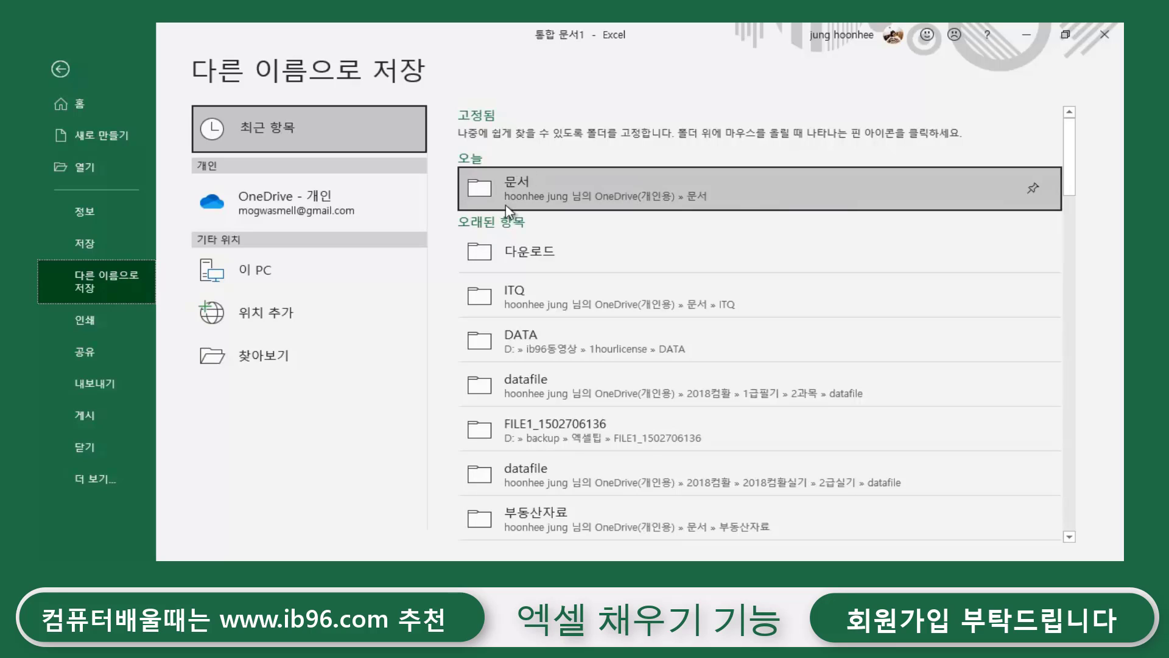
click(258, 360)
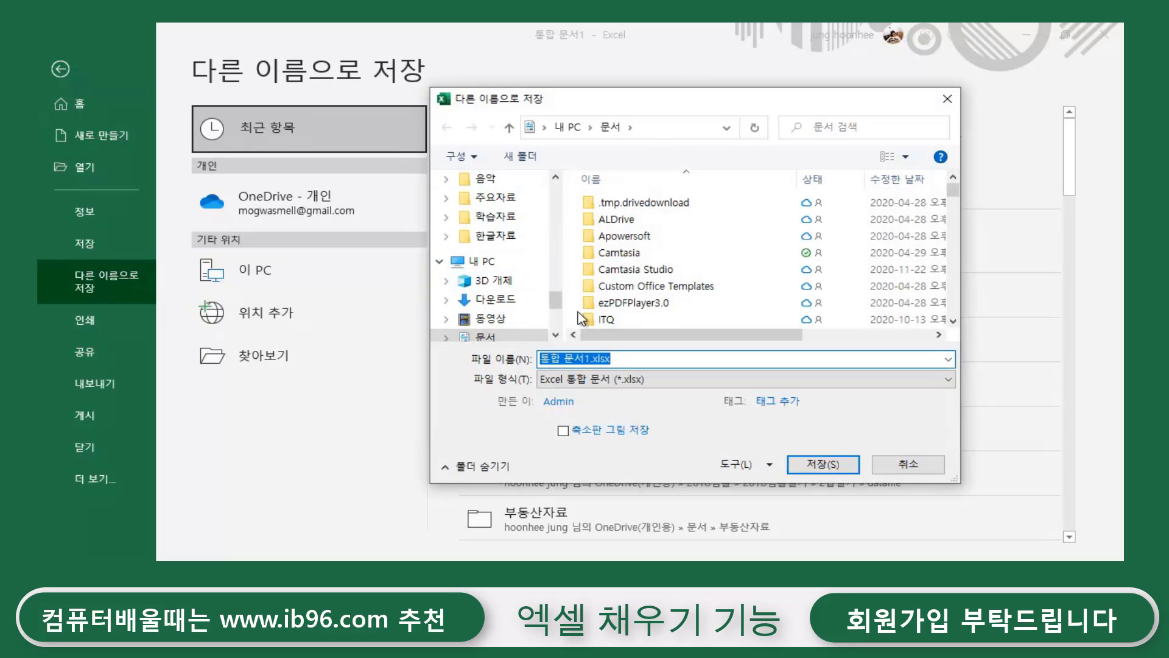
drag(561, 303, 560, 318)
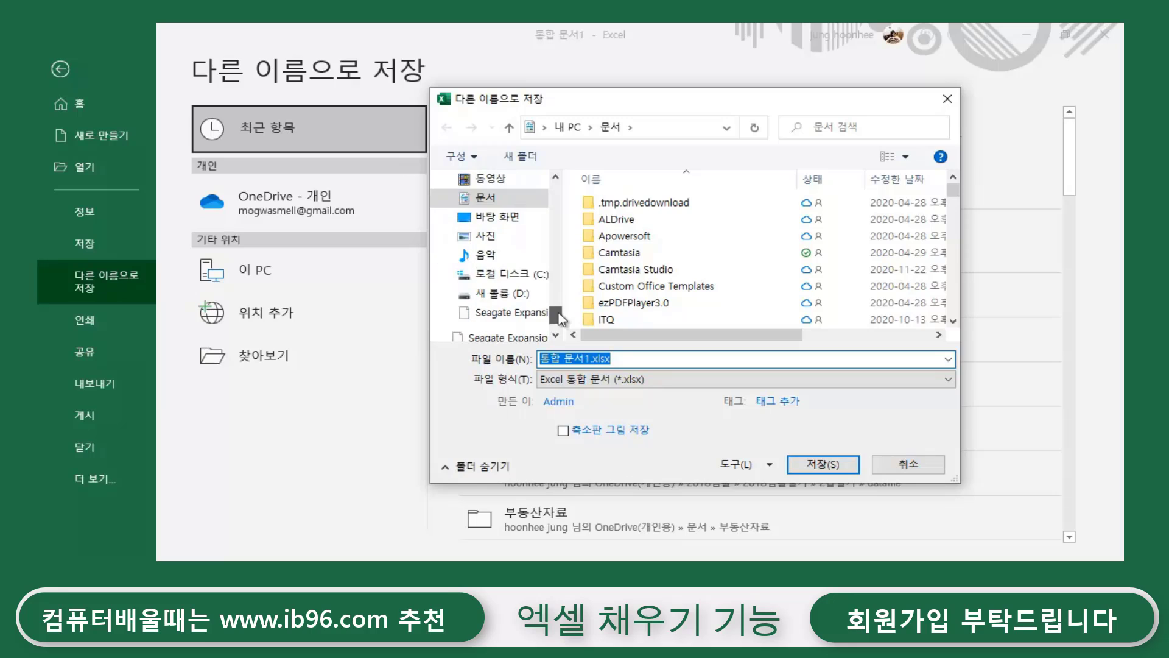
click(485, 201)
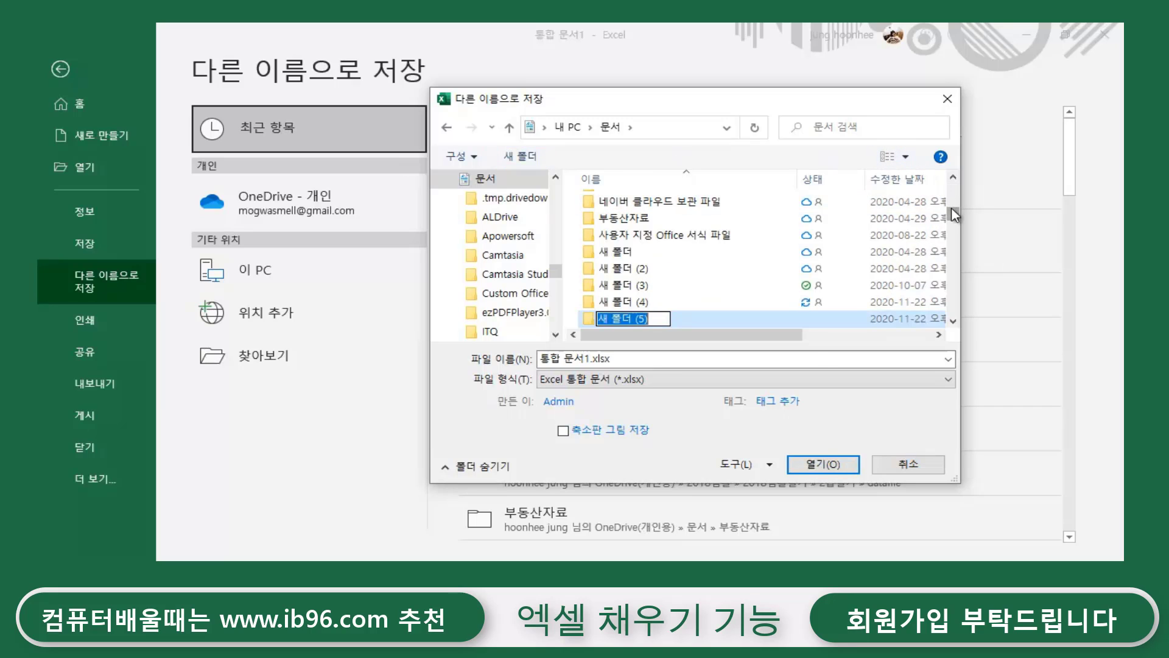
text(ㅁ)
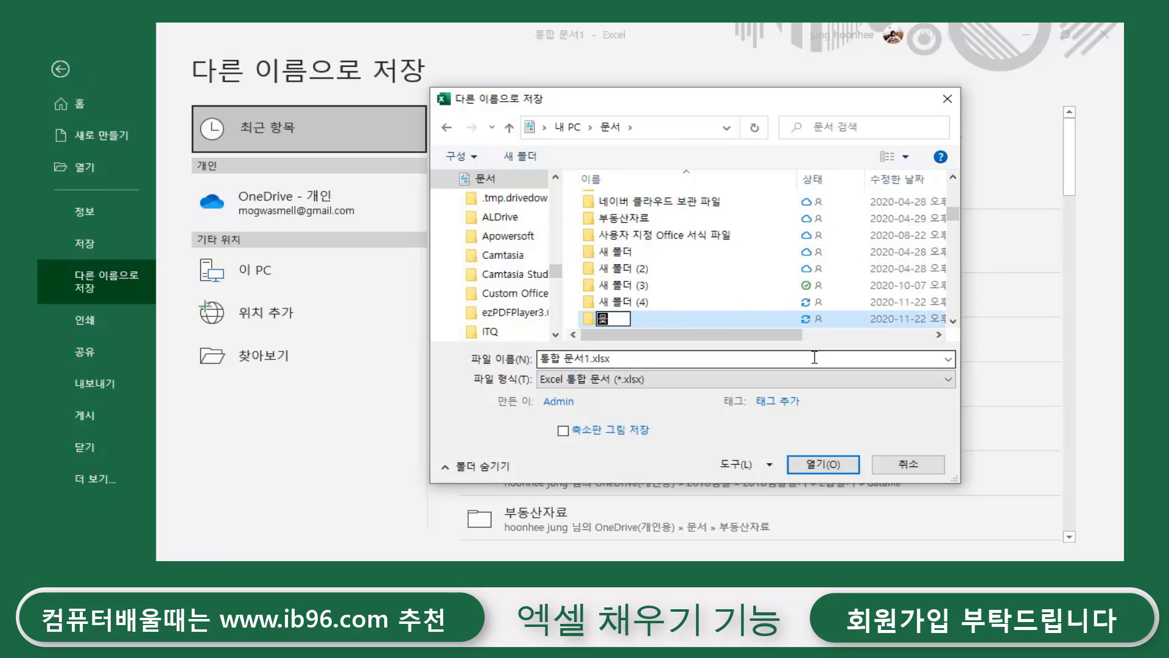
key(BackSpace)
text(ABC)
key(Return)
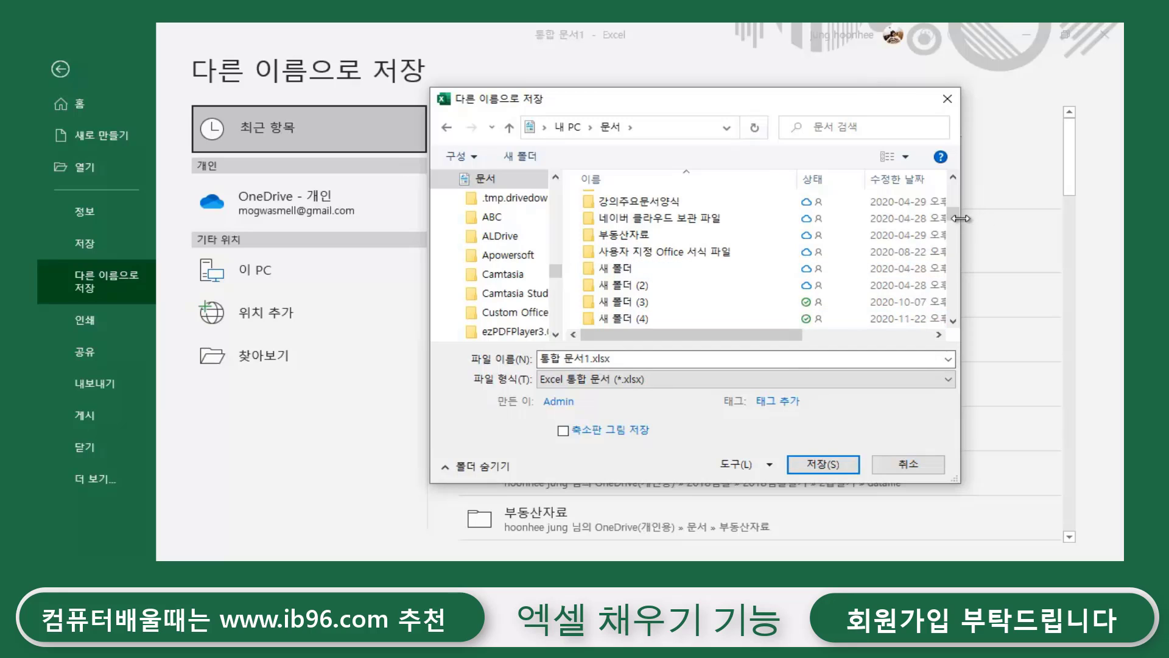
Open the ABC folder and save the workbook there with the file name EX1.
drag(956, 214, 957, 188)
click(610, 220)
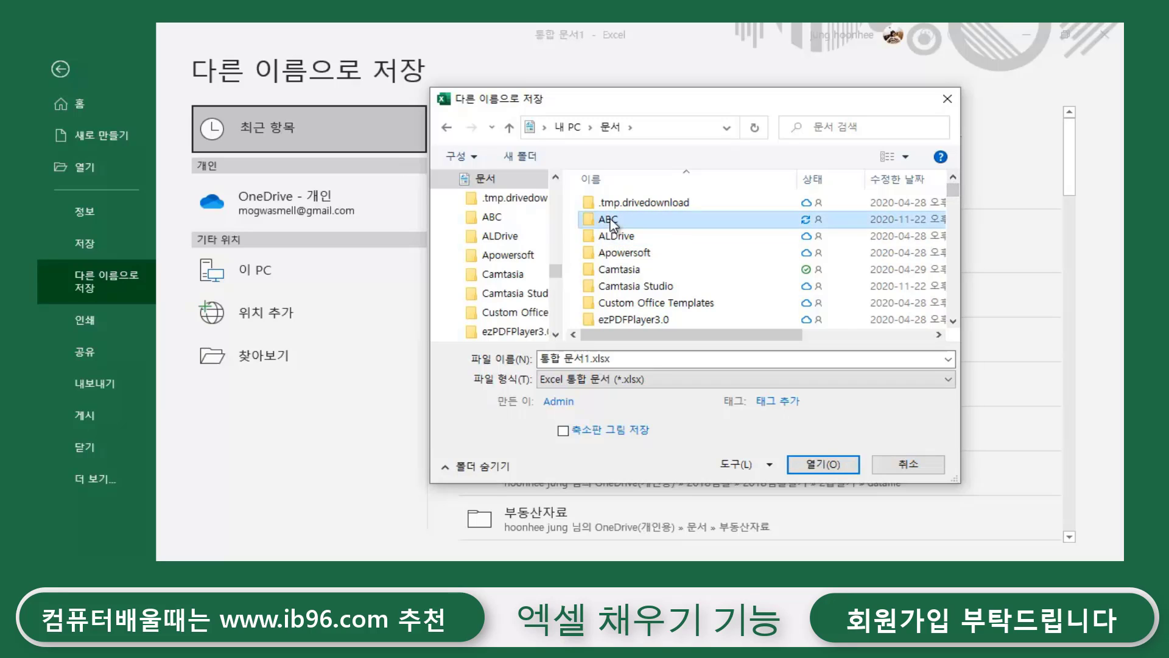
double_click(610, 221)
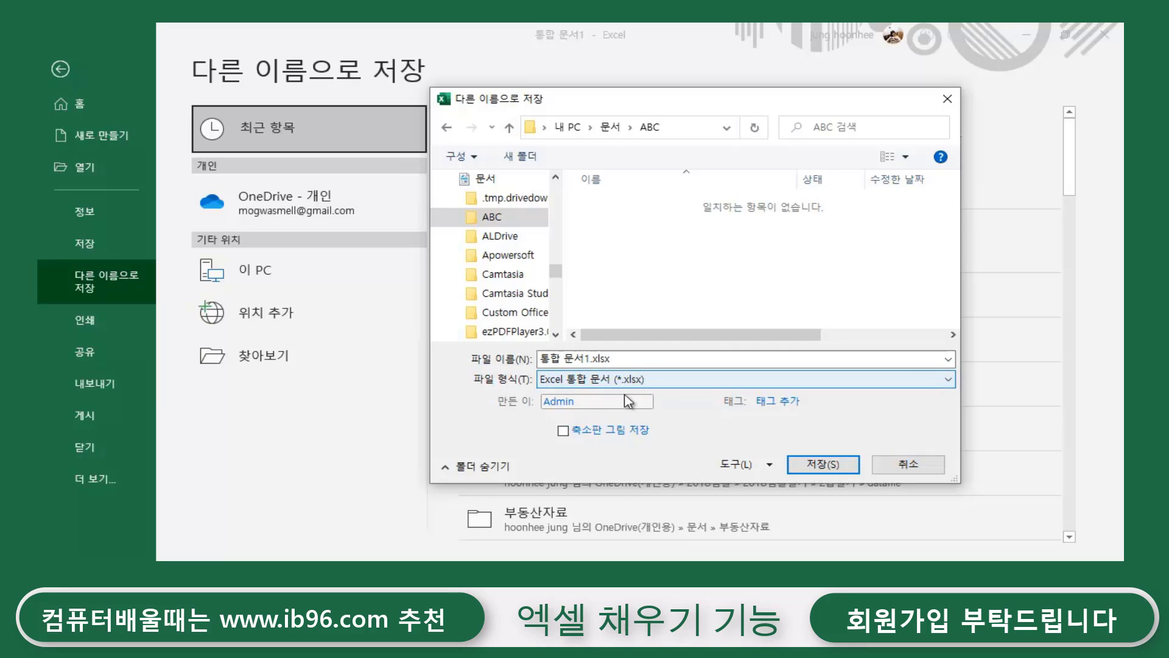
click(622, 358)
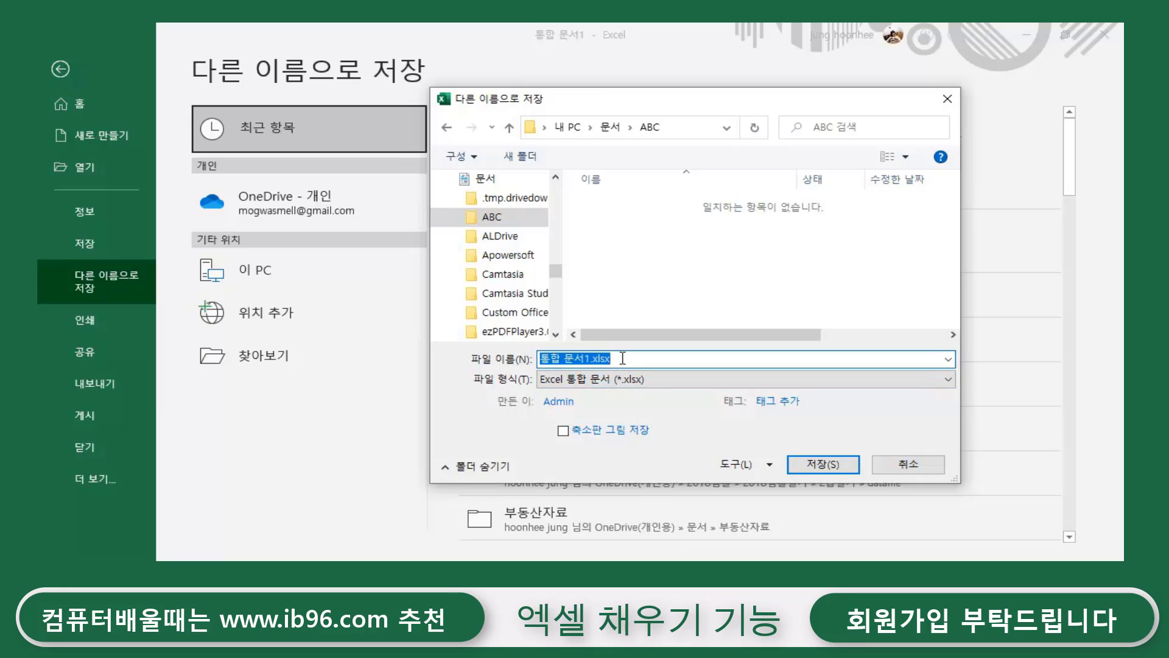
text(ㅎ)
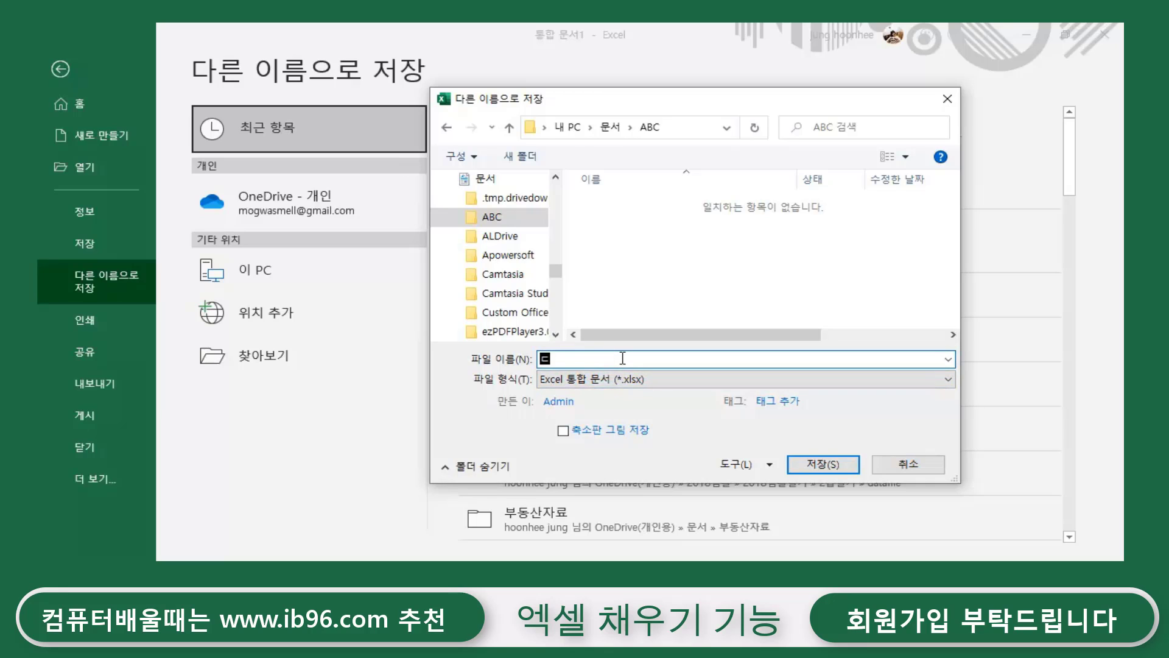
key(BackSpace)
key(BackSpace)
text(EX1)
click(817, 465)
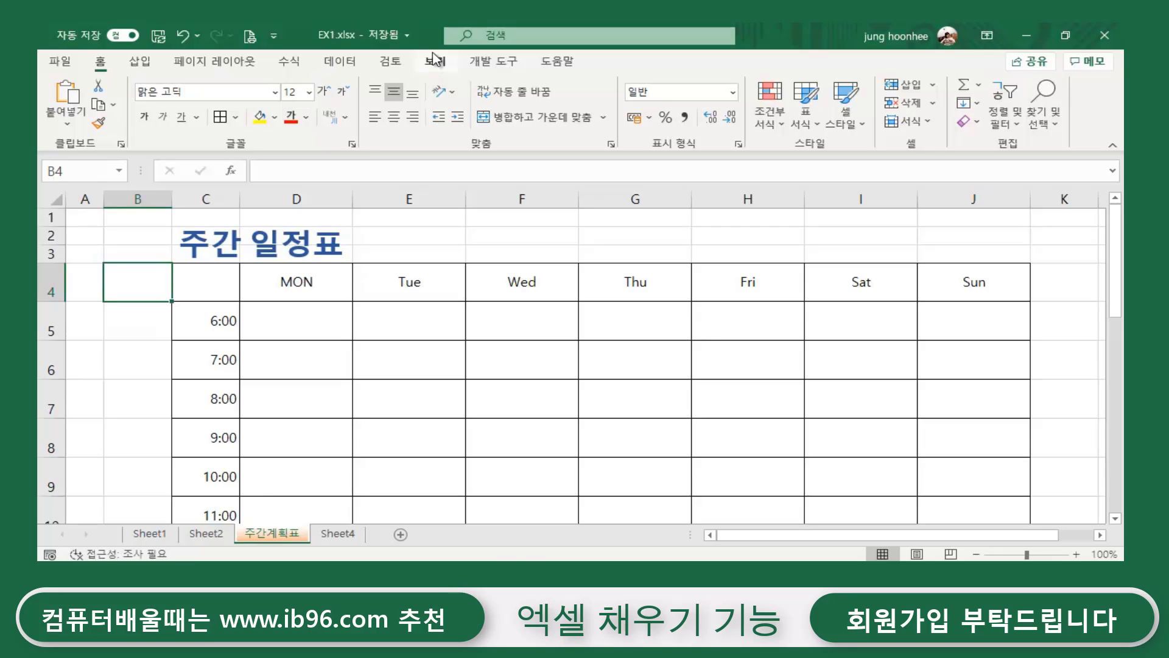
click(451, 235)
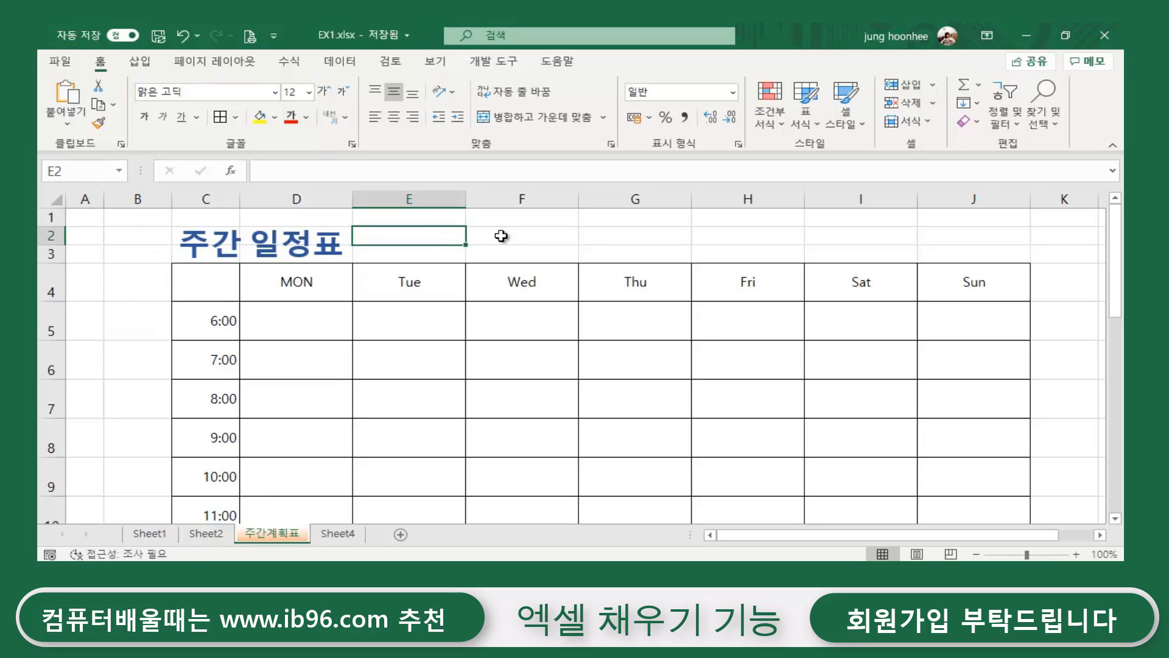
click(501, 236)
click(599, 240)
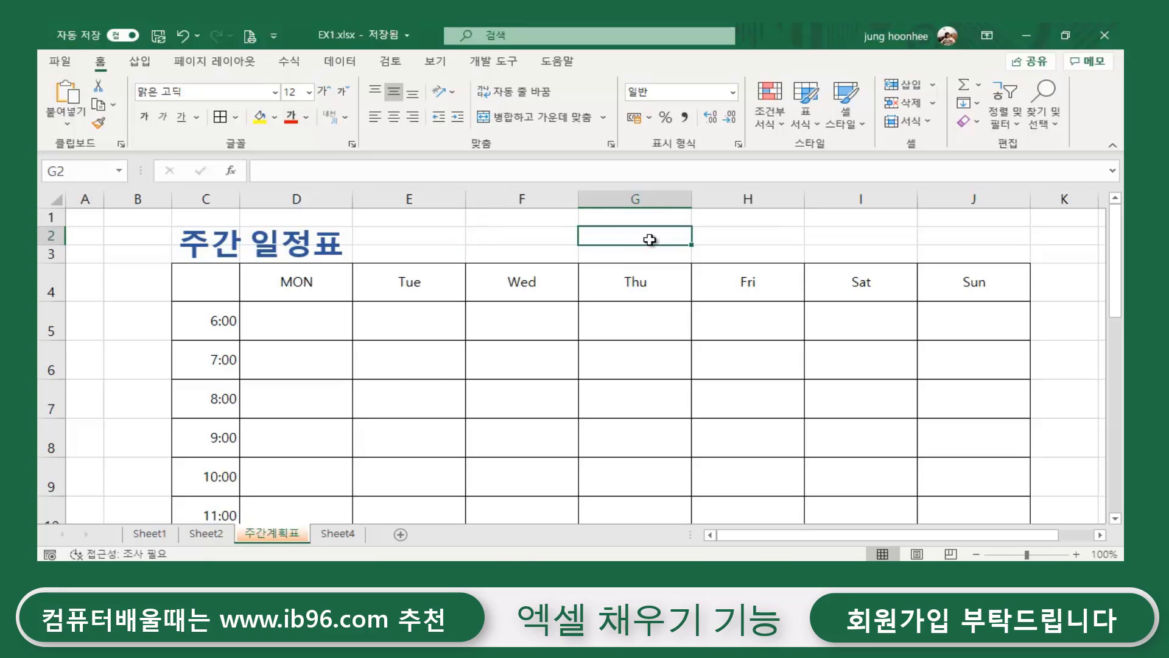
click(491, 238)
click(412, 237)
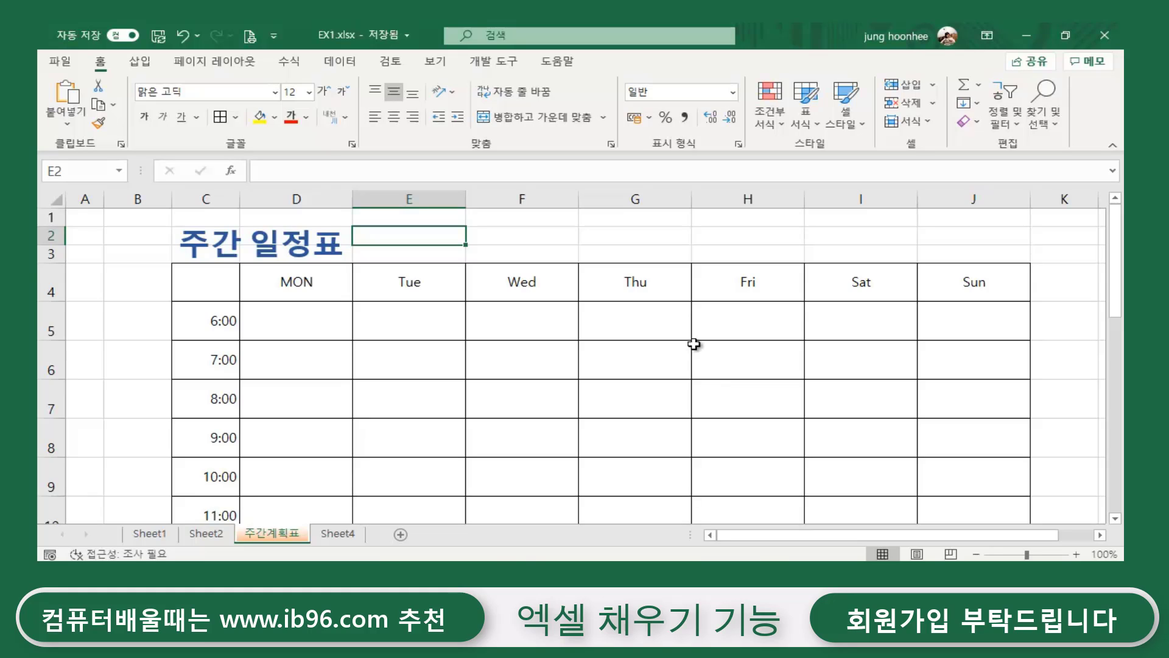
click(609, 359)
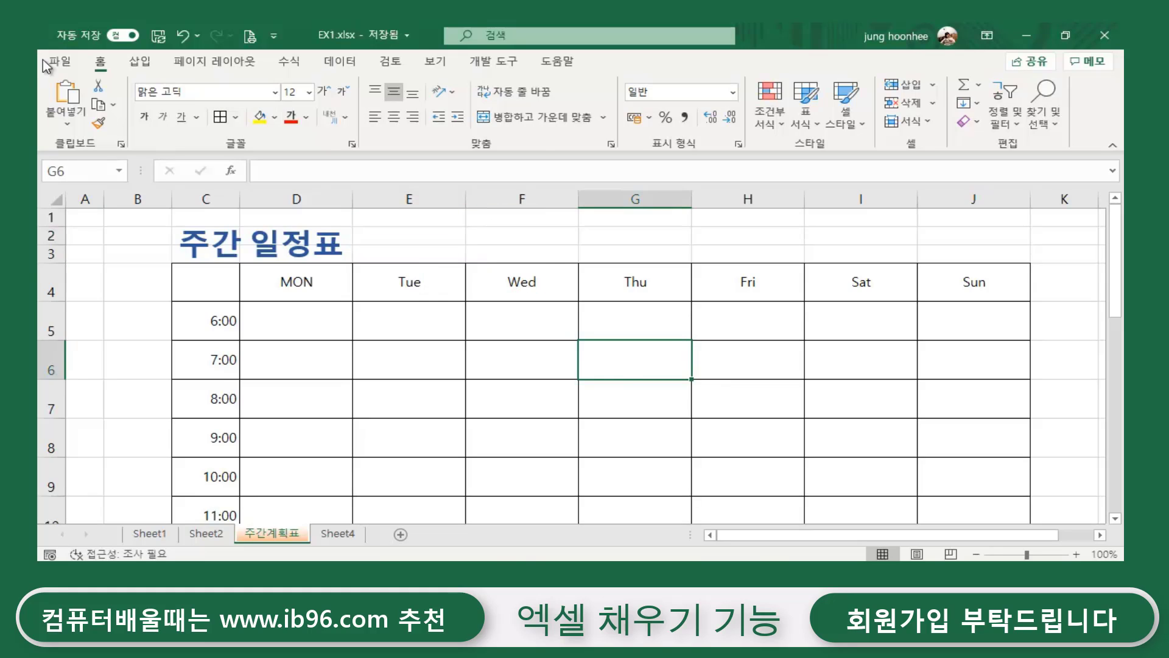
click(139, 61)
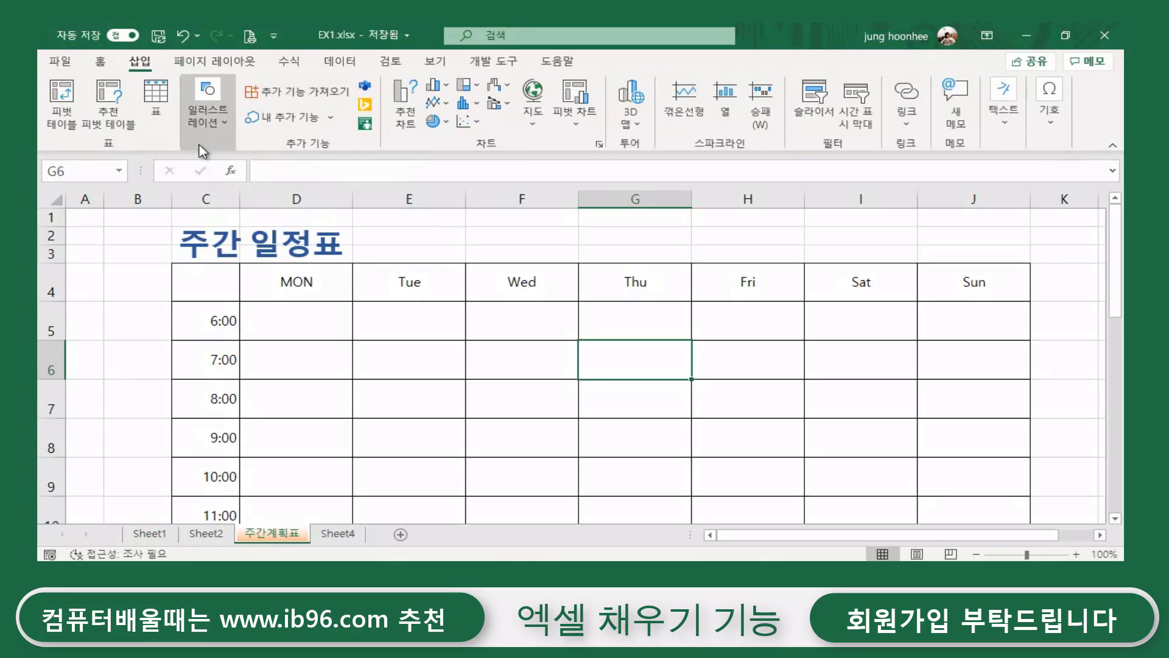
click(223, 130)
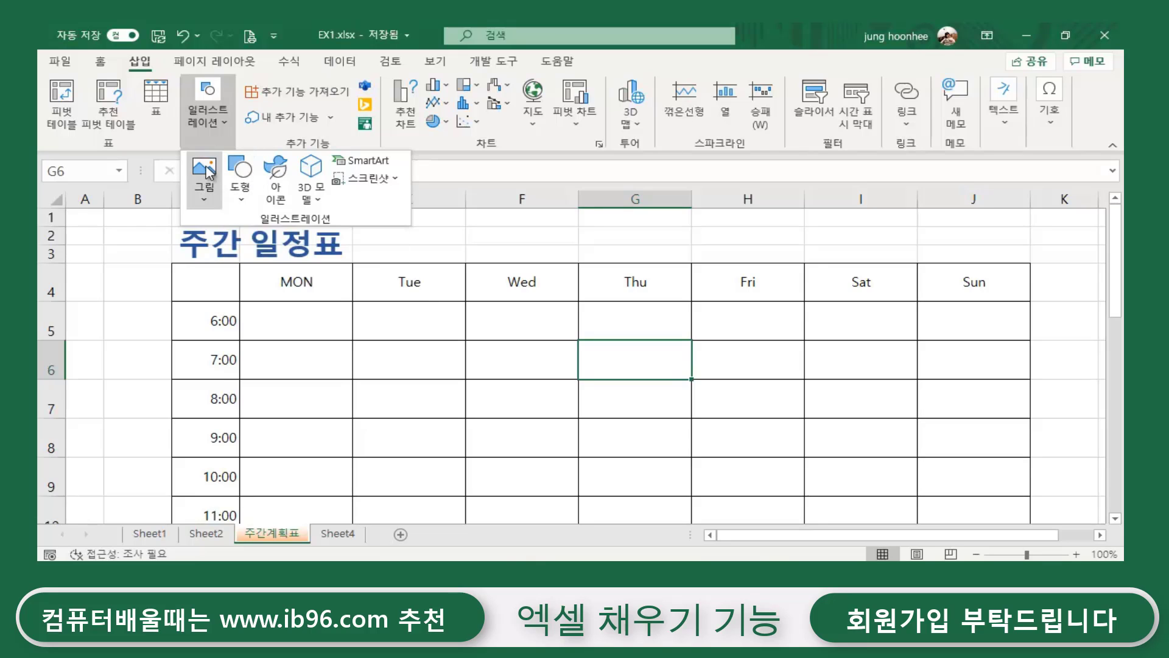
key(Escape)
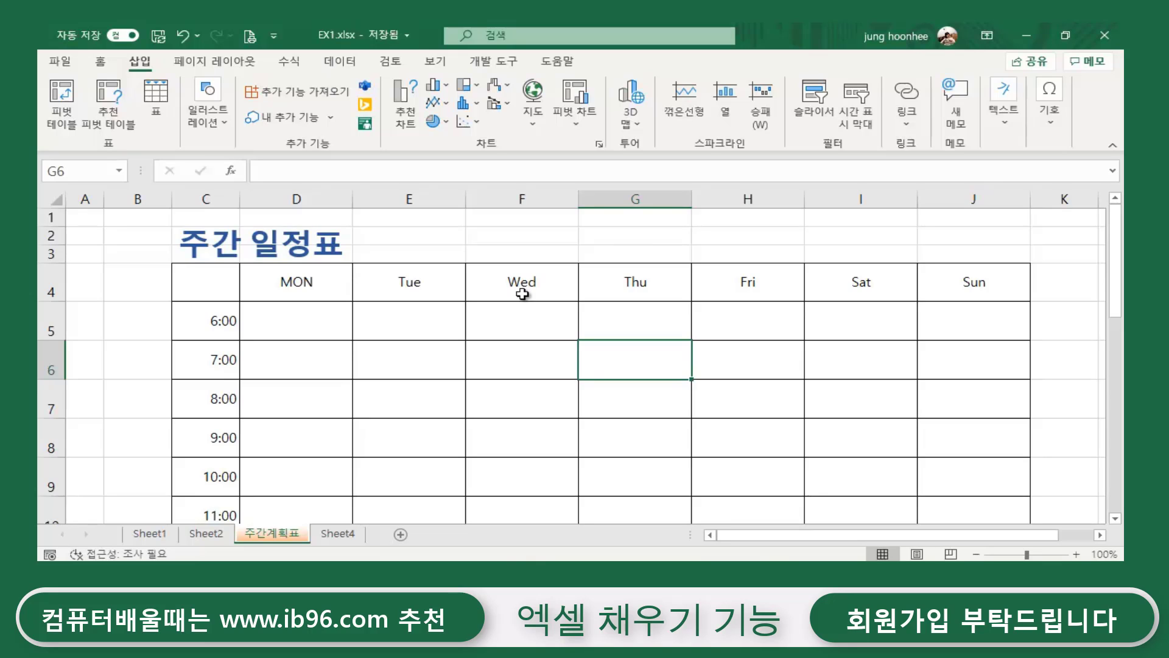
click(489, 237)
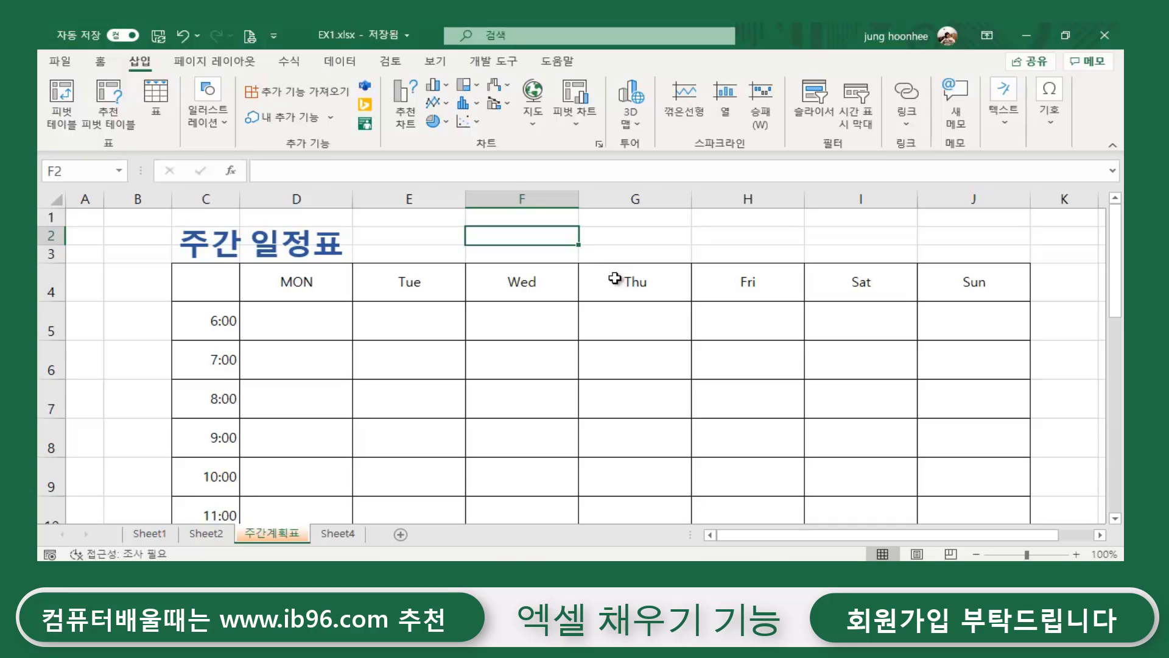